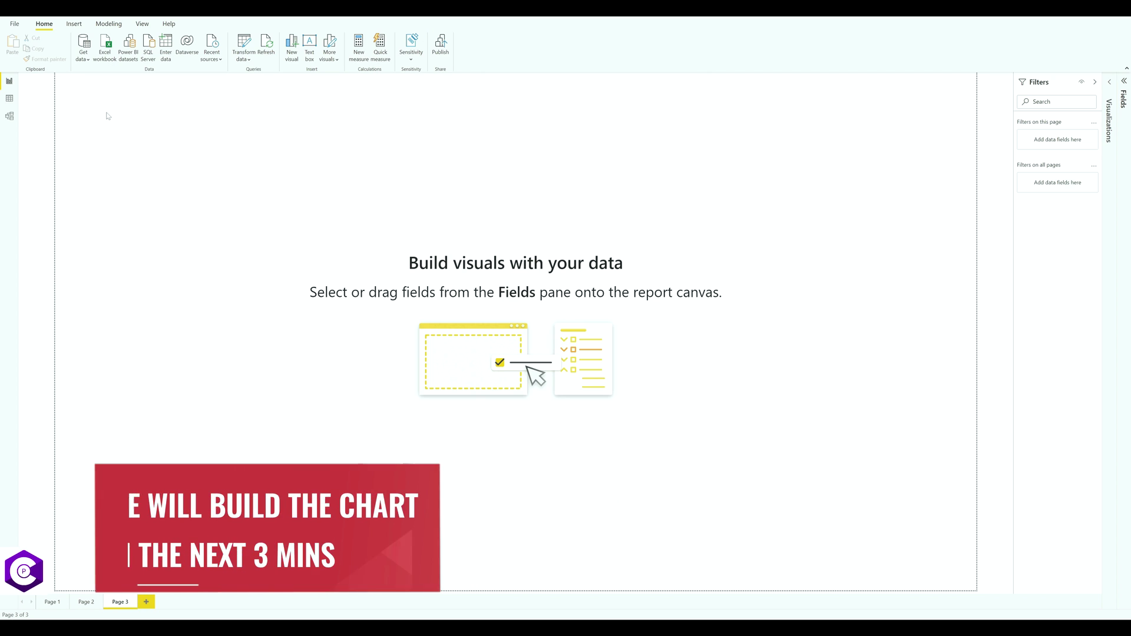
# Load the financials table through Get data and expand it in the Fields pane.
pyautogui.click(86, 59)
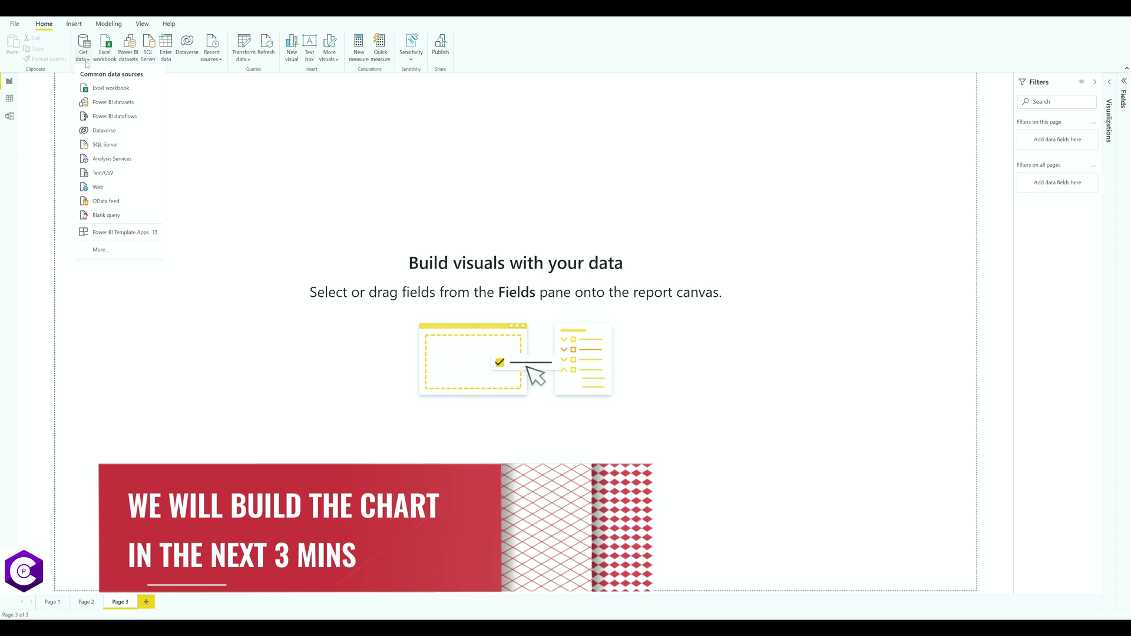
pyautogui.click(118, 88)
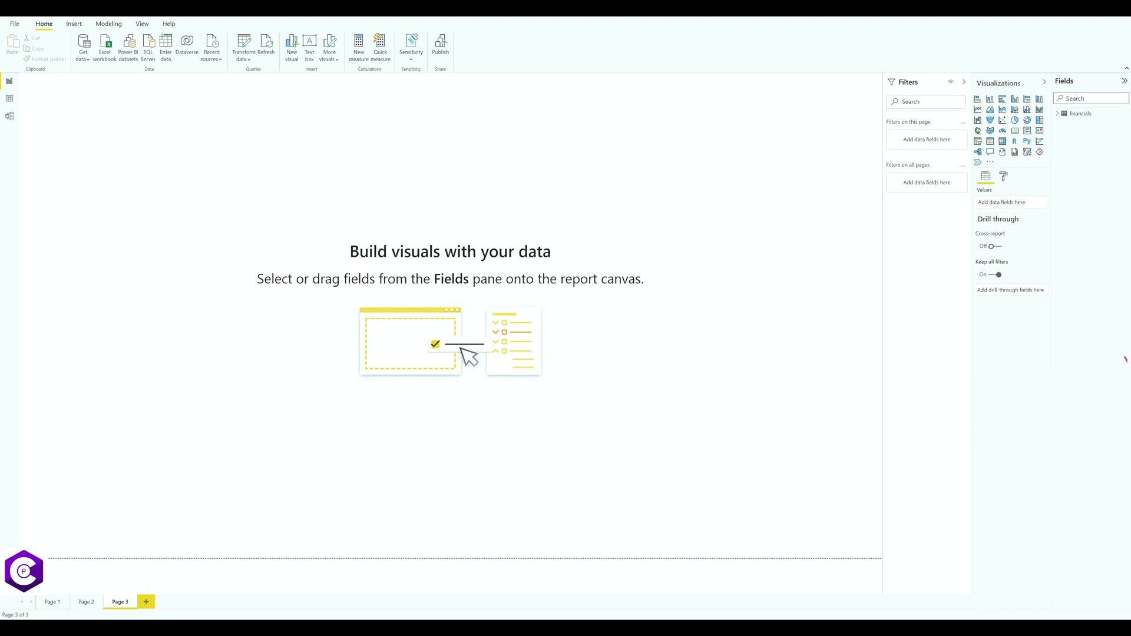
pyautogui.click(1057, 114)
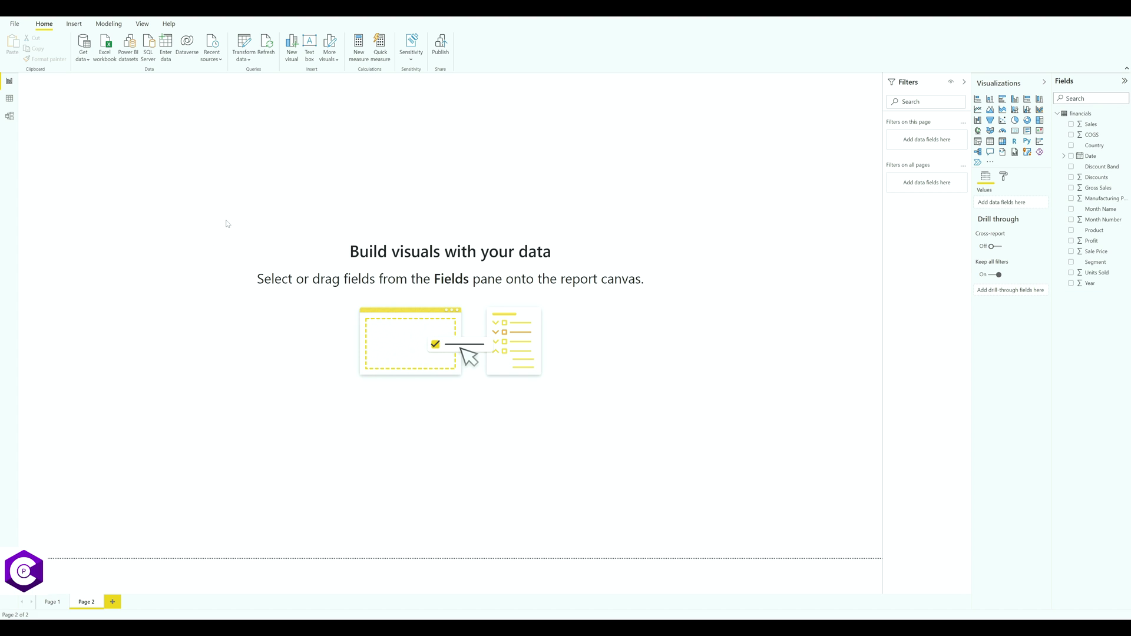
# Create a Q&A visual on the empty page asking 'Sales by Country in pie'.
pyautogui.doubleClick(296, 308)
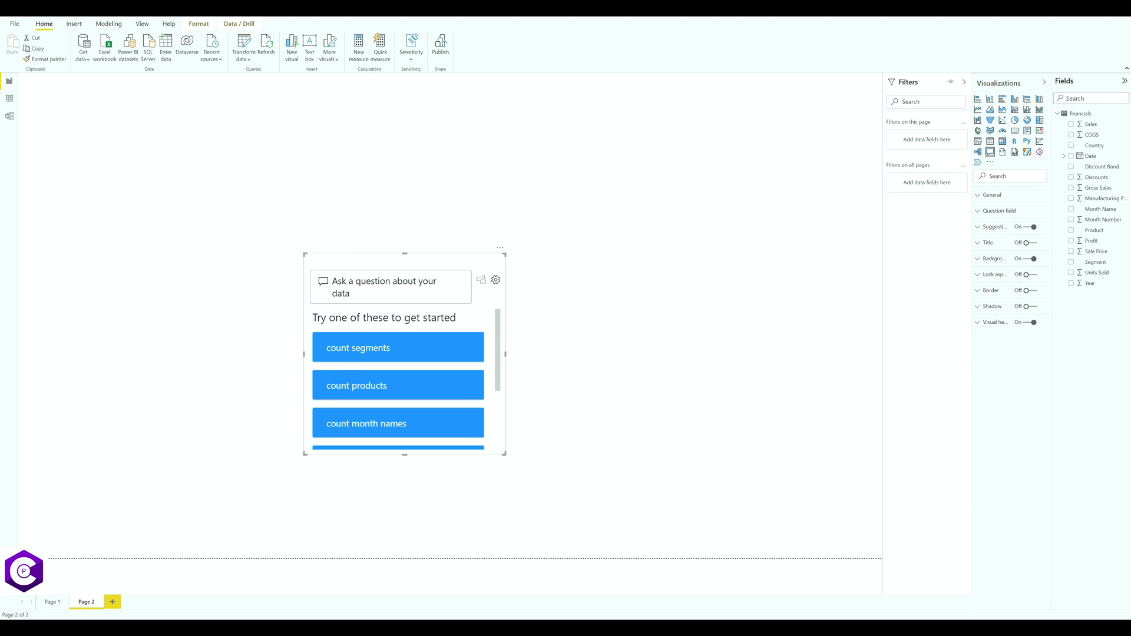
pyautogui.write('Sales by Country')
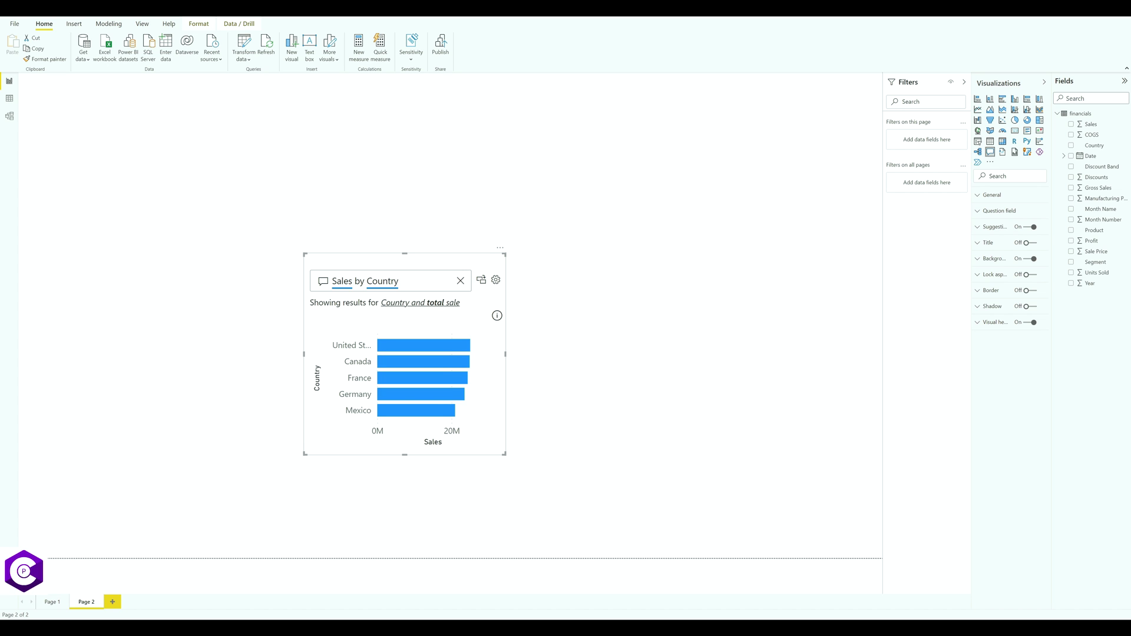
pyautogui.write('in')
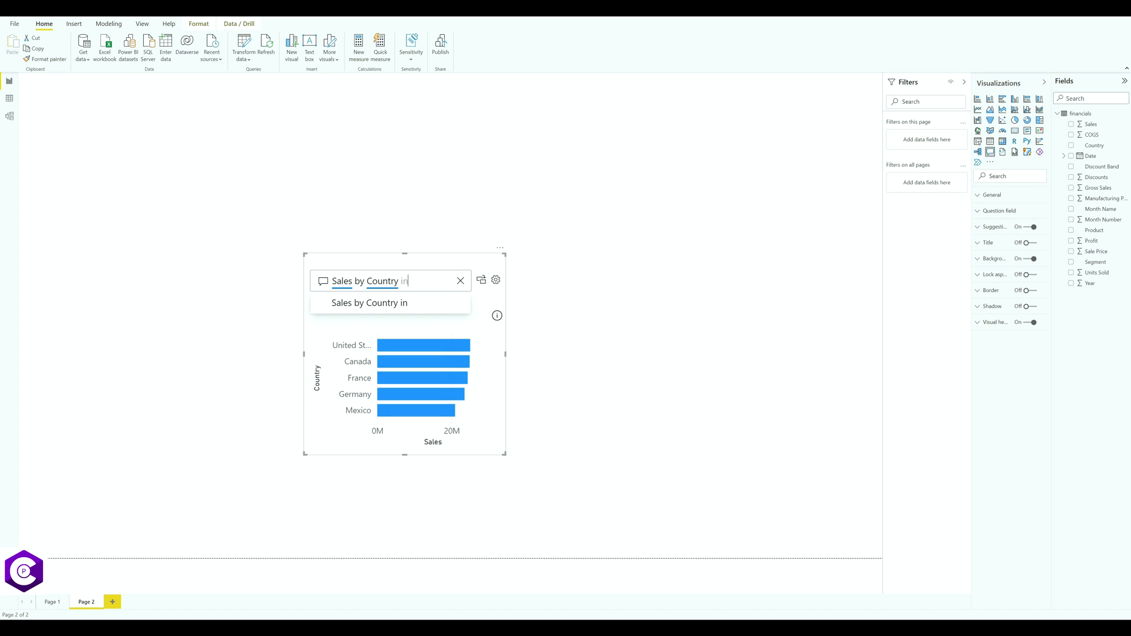
pyautogui.write(' pie')
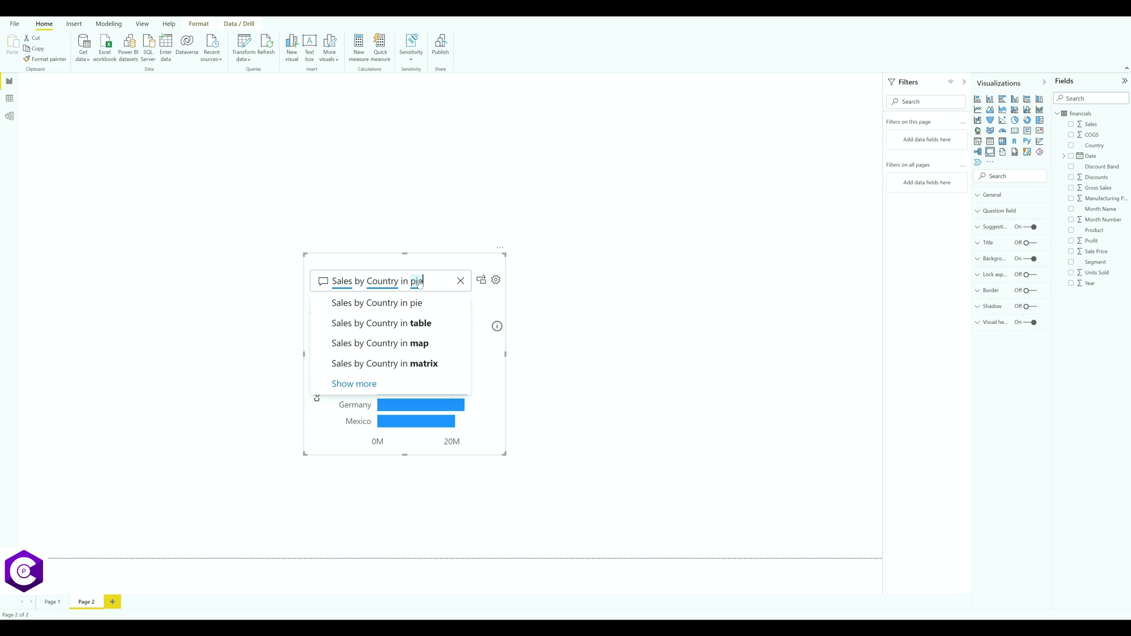
pyautogui.click(403, 308)
# Widen the Sales by Country pie, convert it to a standard visual and move it top-left.
pyautogui.click(289, 354)
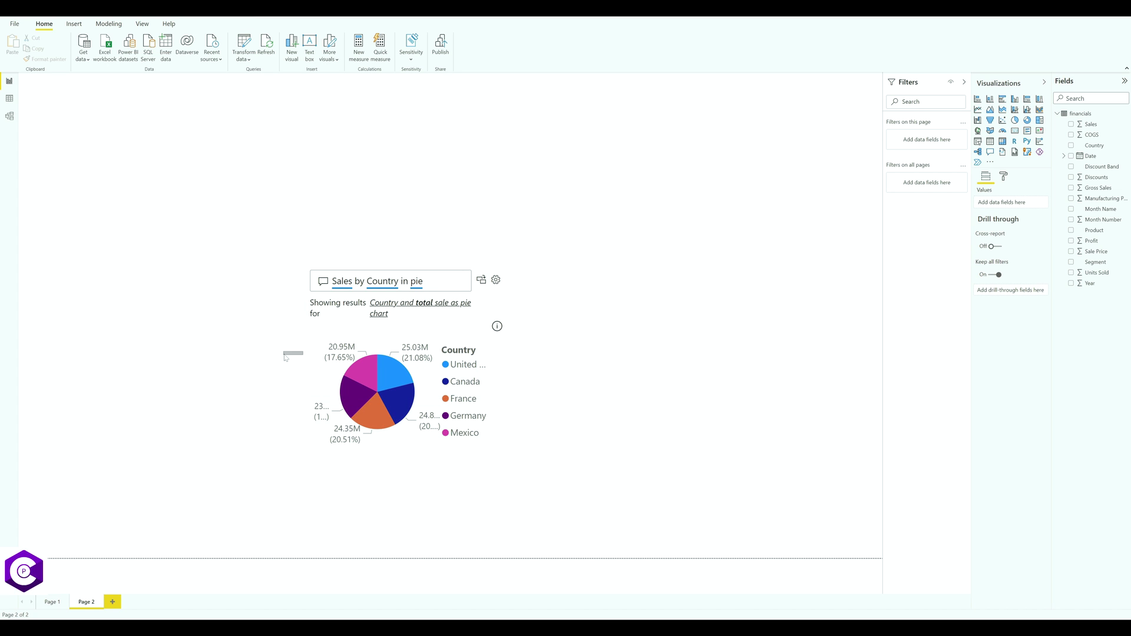
pyautogui.click(314, 357)
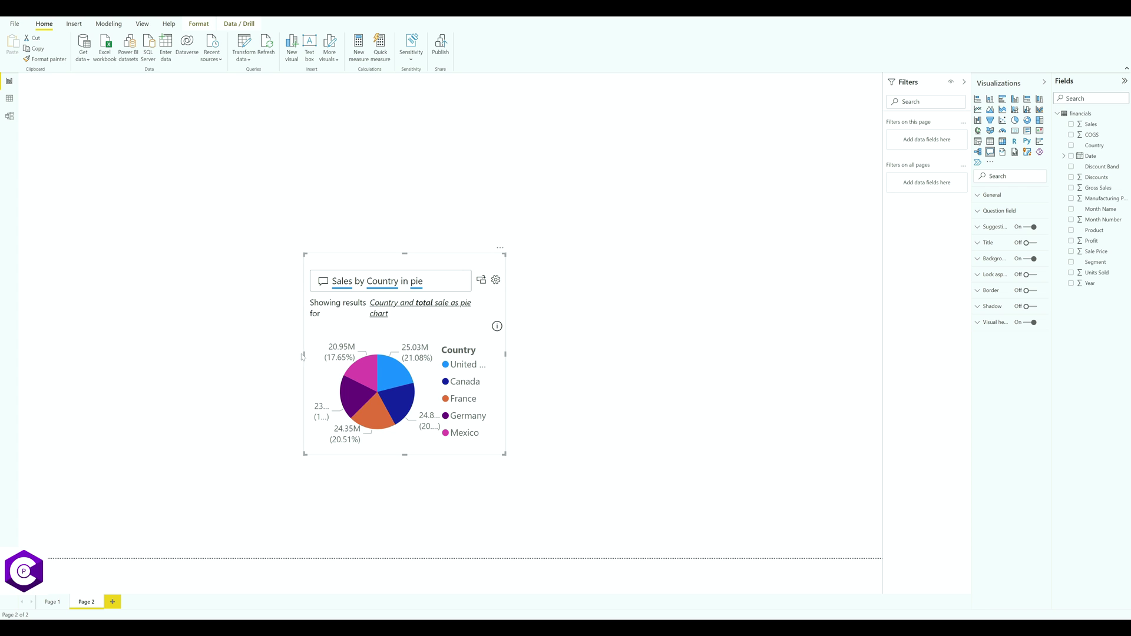
pyautogui.moveTo(303, 356); pyautogui.dragTo(162, 354)
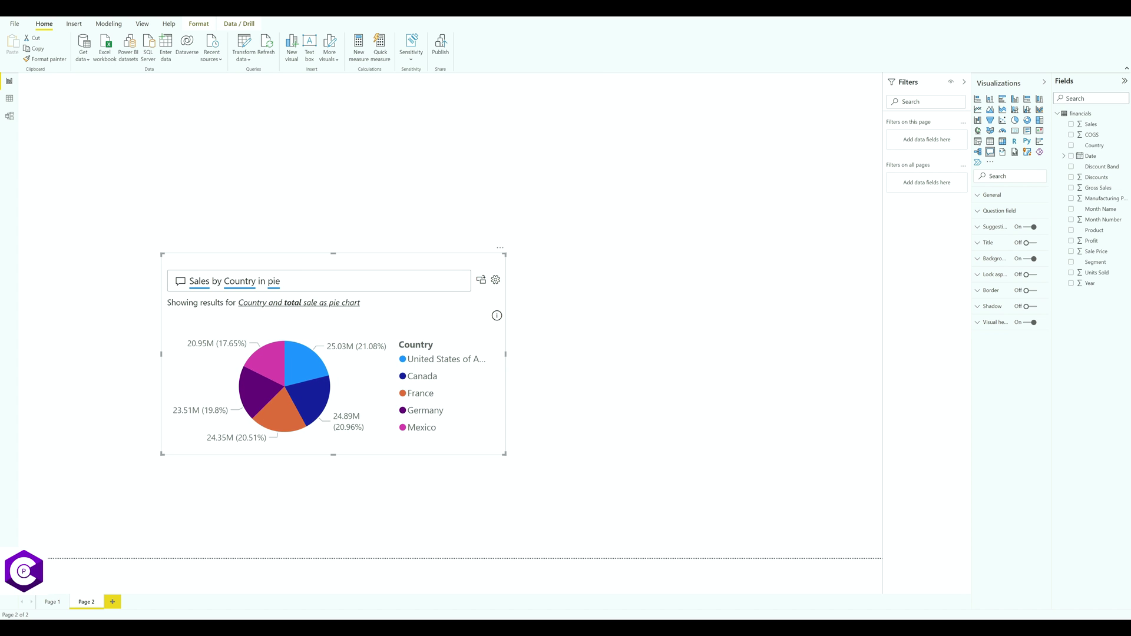
pyautogui.click(480, 281)
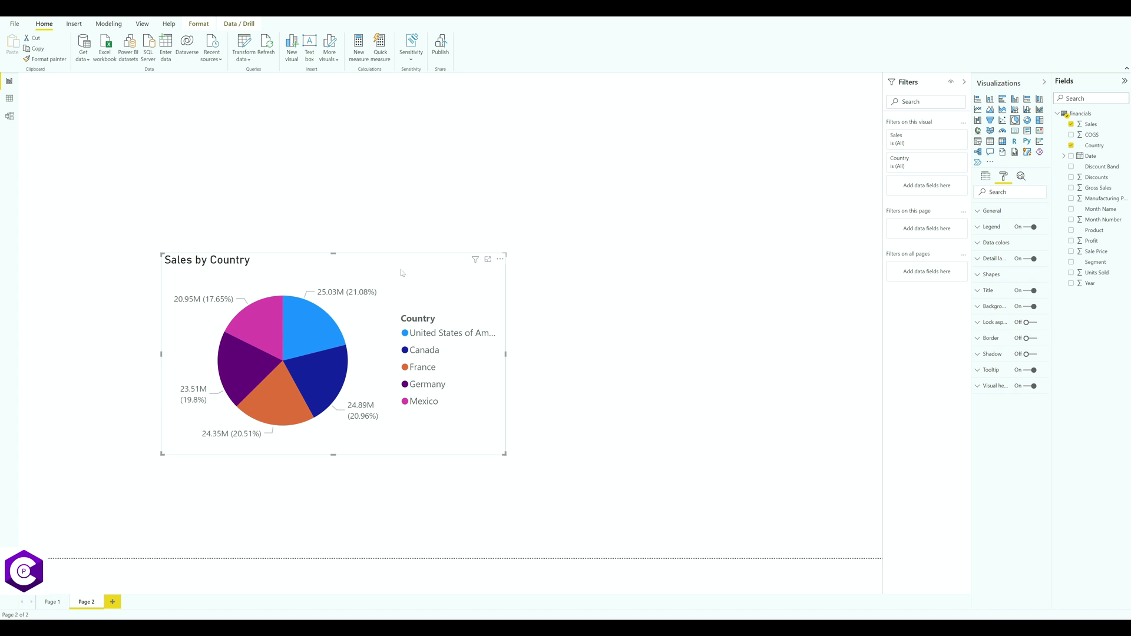
pyautogui.moveTo(407, 258); pyautogui.dragTo(306, 175)
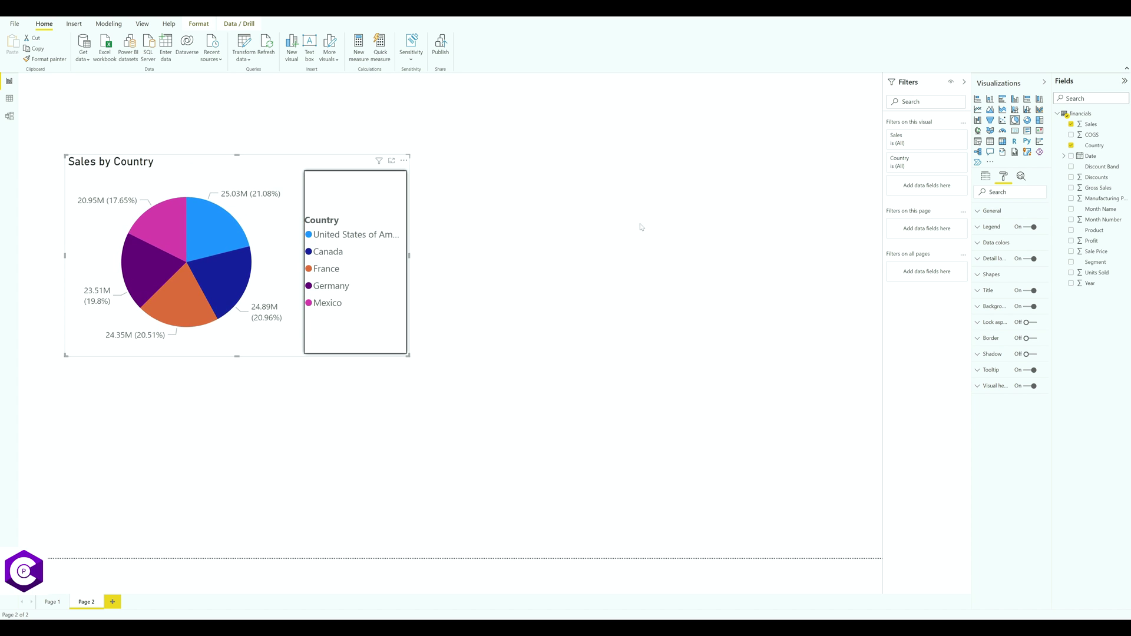
pyautogui.click(601, 258)
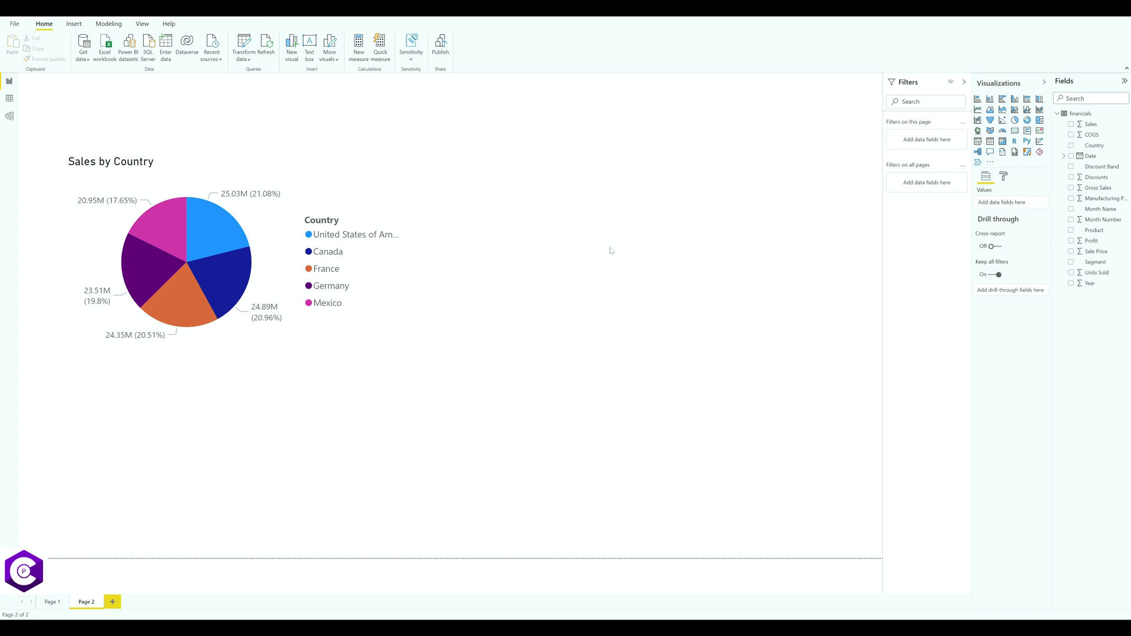
# Add a standard 'Sales by Segment in funnel' chart right of the pie; start a Q&A below.
pyautogui.doubleClick(608, 254)
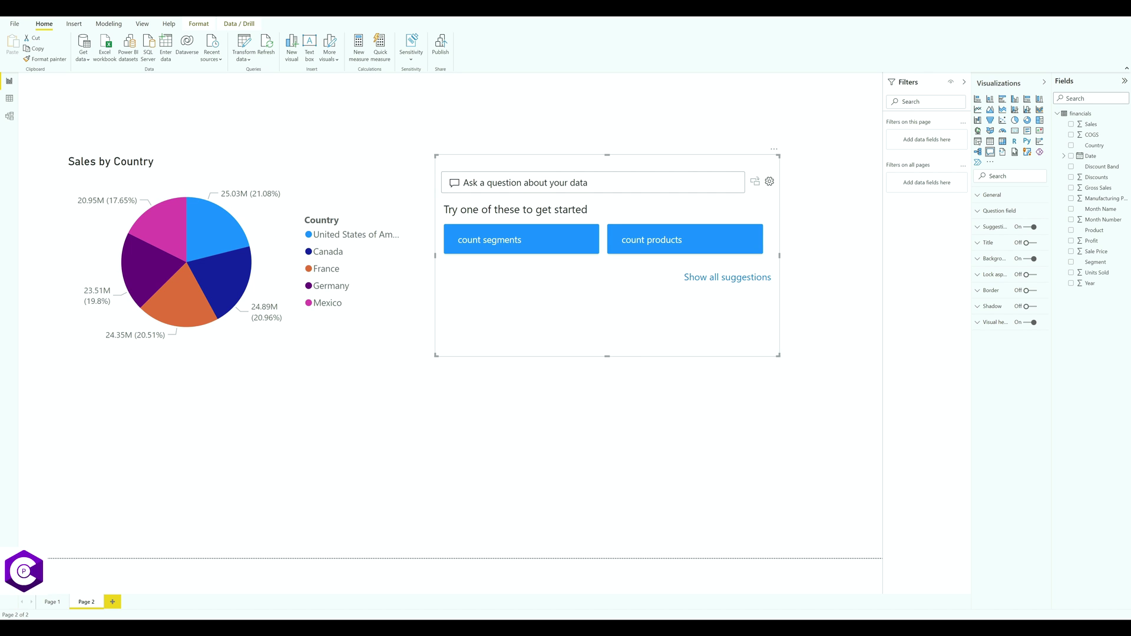
pyautogui.write('Sales by Segment in funnel')
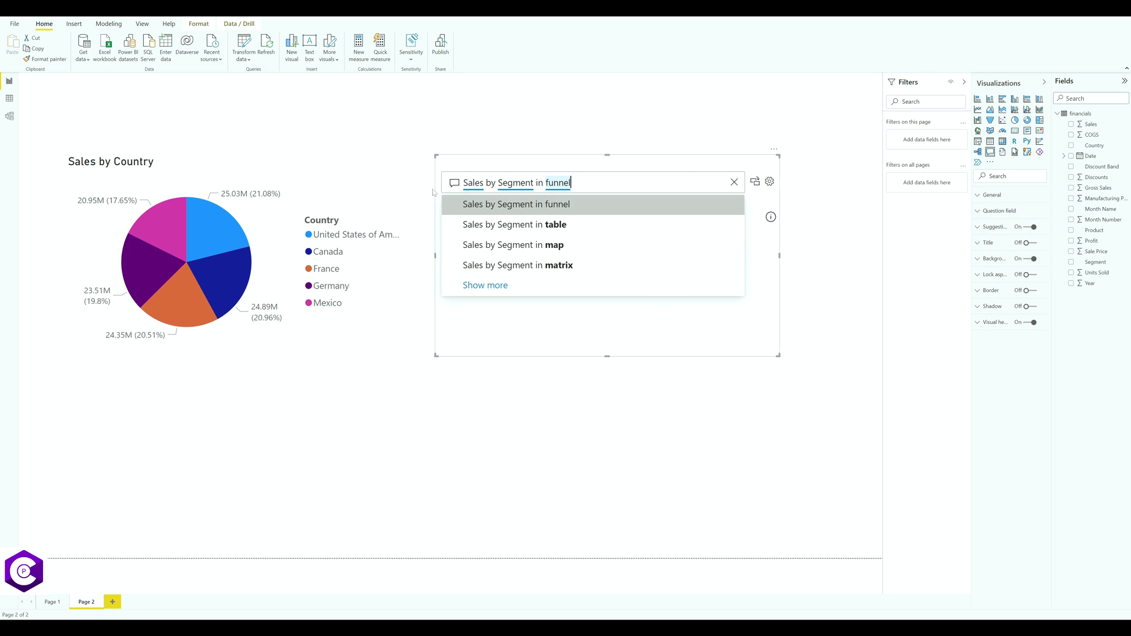
pyautogui.click(563, 205)
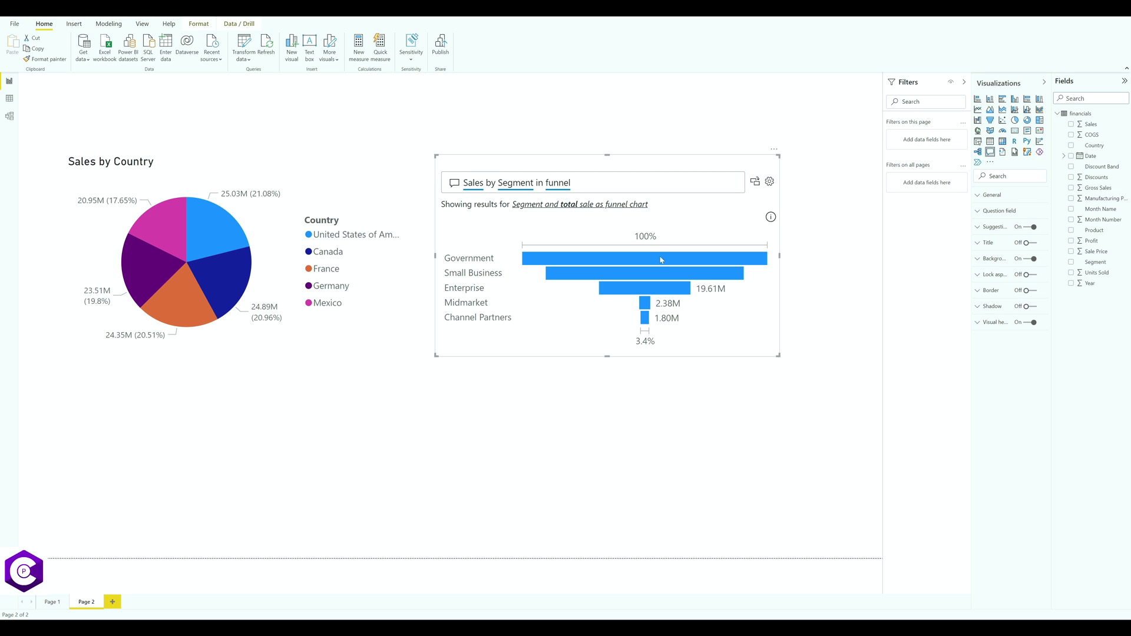
pyautogui.click(754, 183)
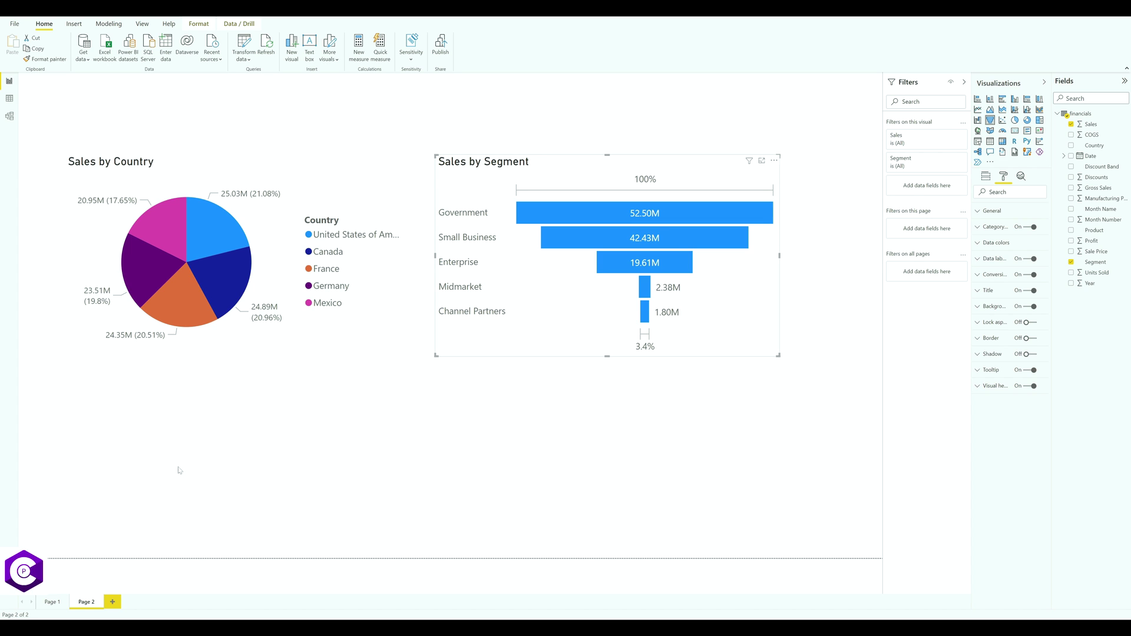
pyautogui.click(180, 446)
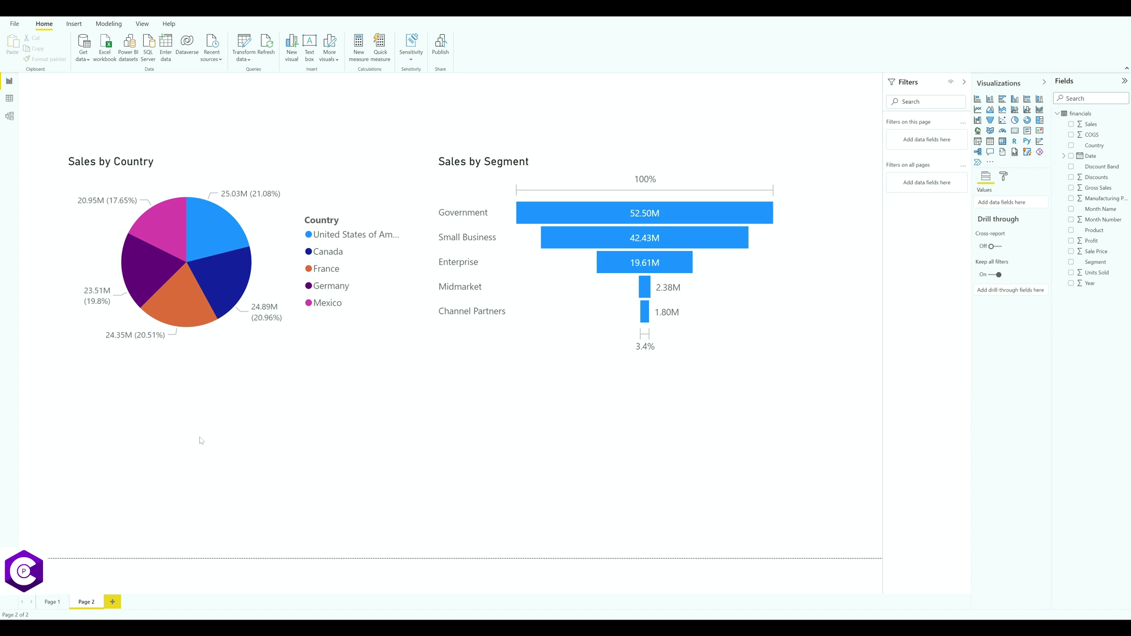
pyautogui.doubleClick(231, 430)
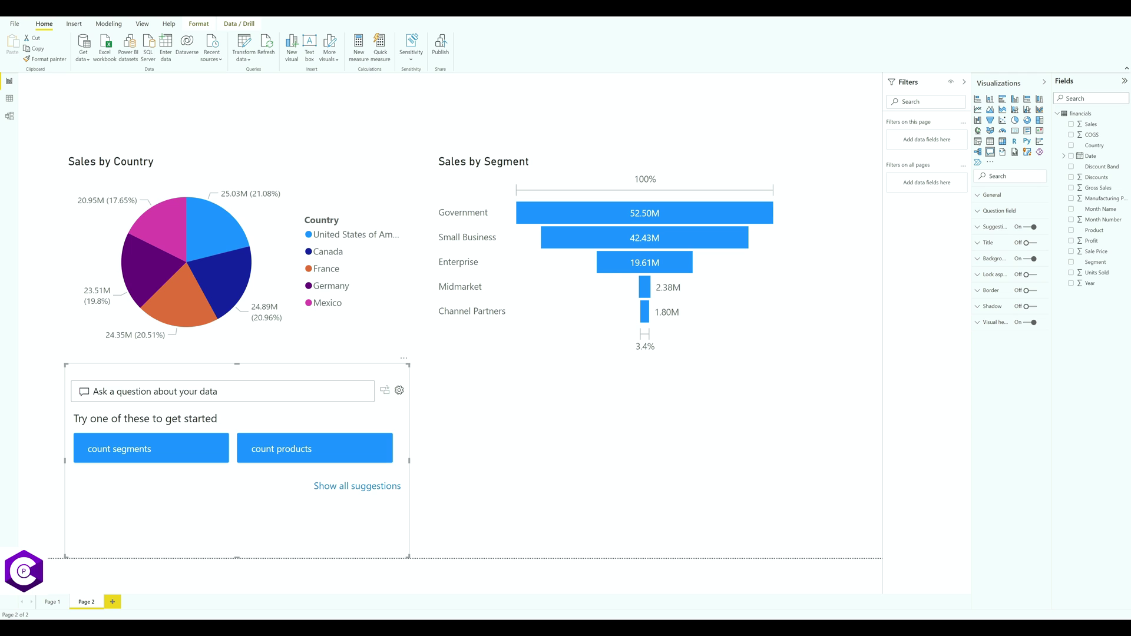
# Make 'Sales by Product in donut' a standard donut chart; start a lower-right Q&A visual.
pyautogui.write('Sales by Product in donut')
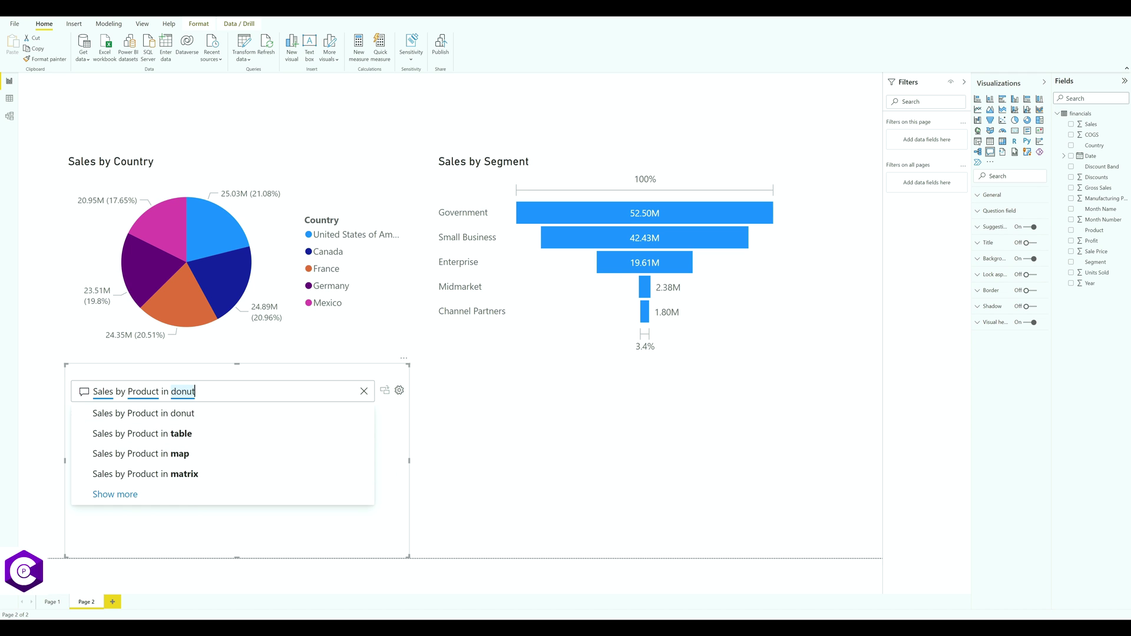
pyautogui.click(190, 415)
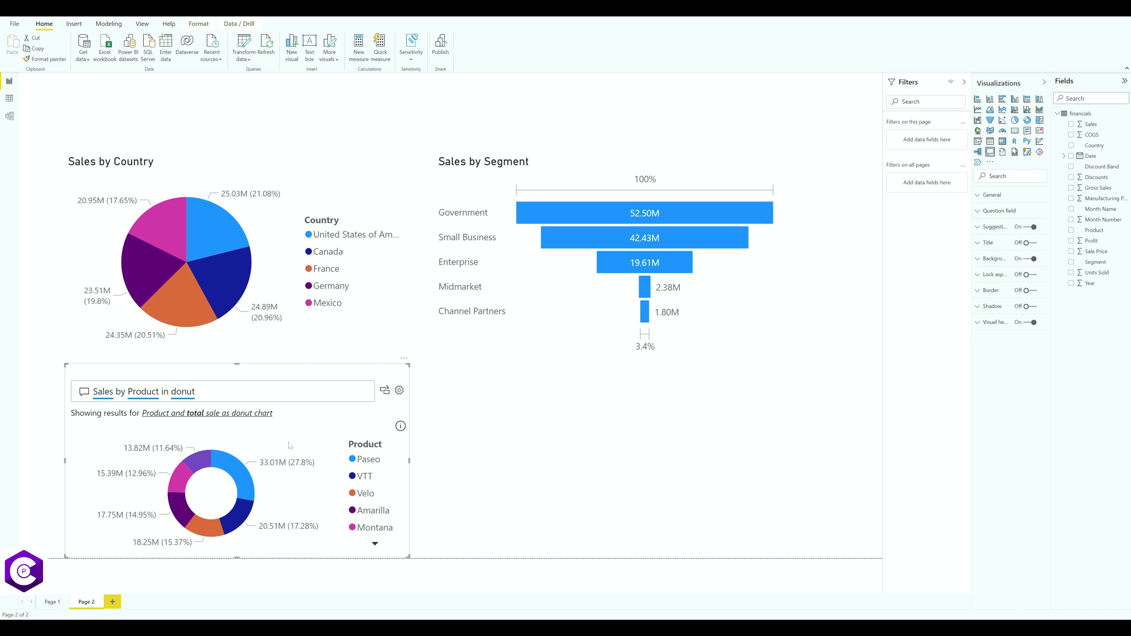
pyautogui.click(385, 391)
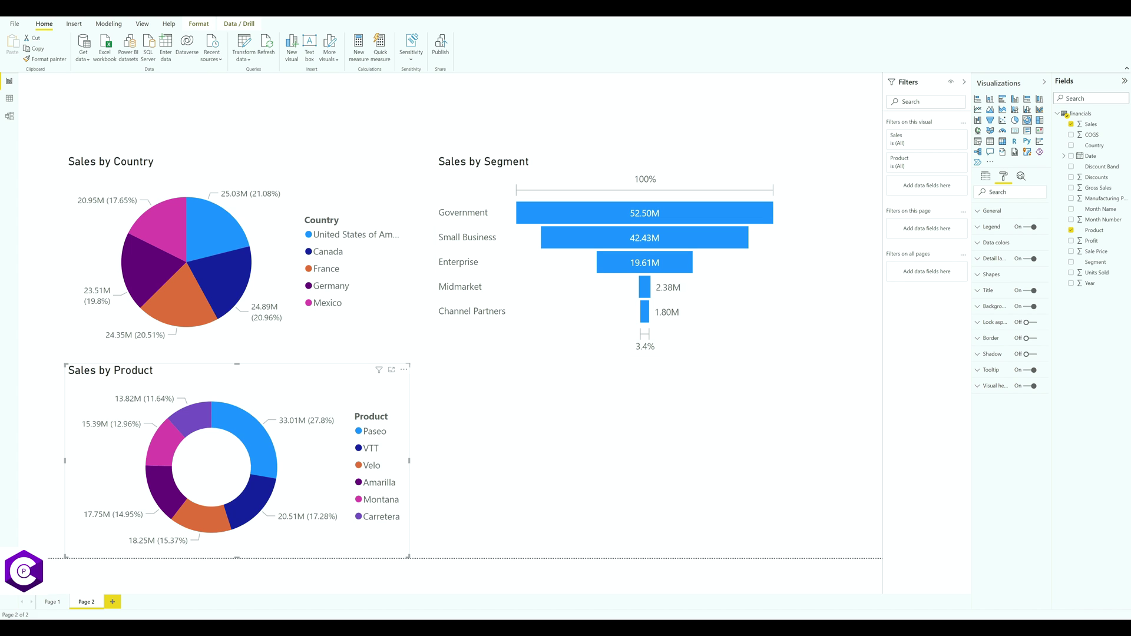
pyautogui.doubleClick(592, 453)
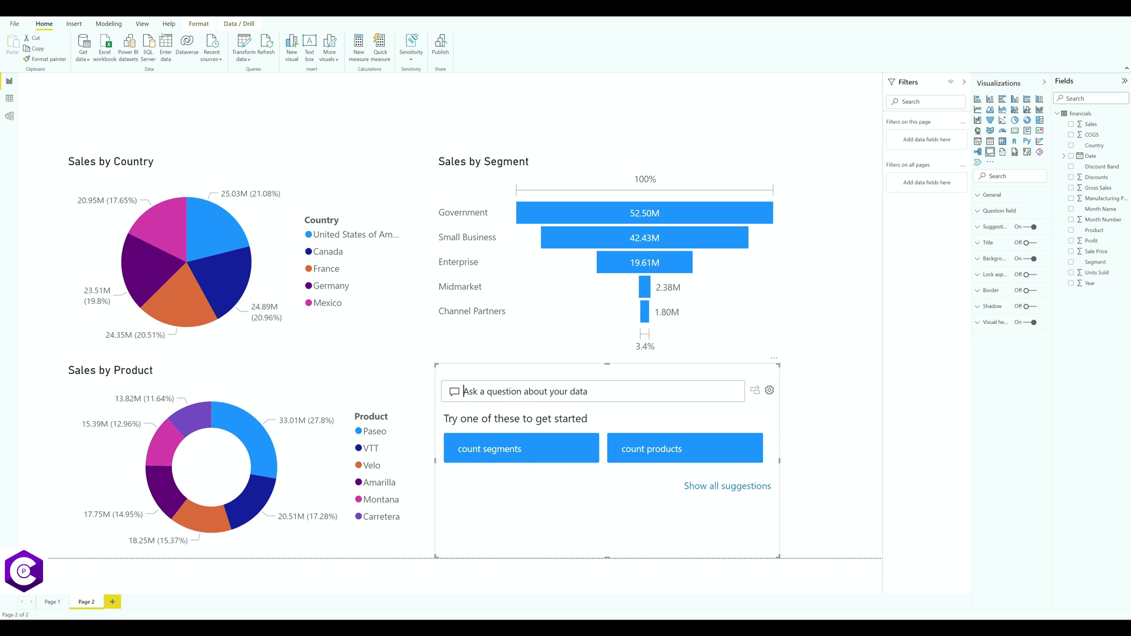
# Answer 'Sales by Month in line' in the lower-right Q&A visual as a line chart.
pyautogui.write('Sales by Month in line')
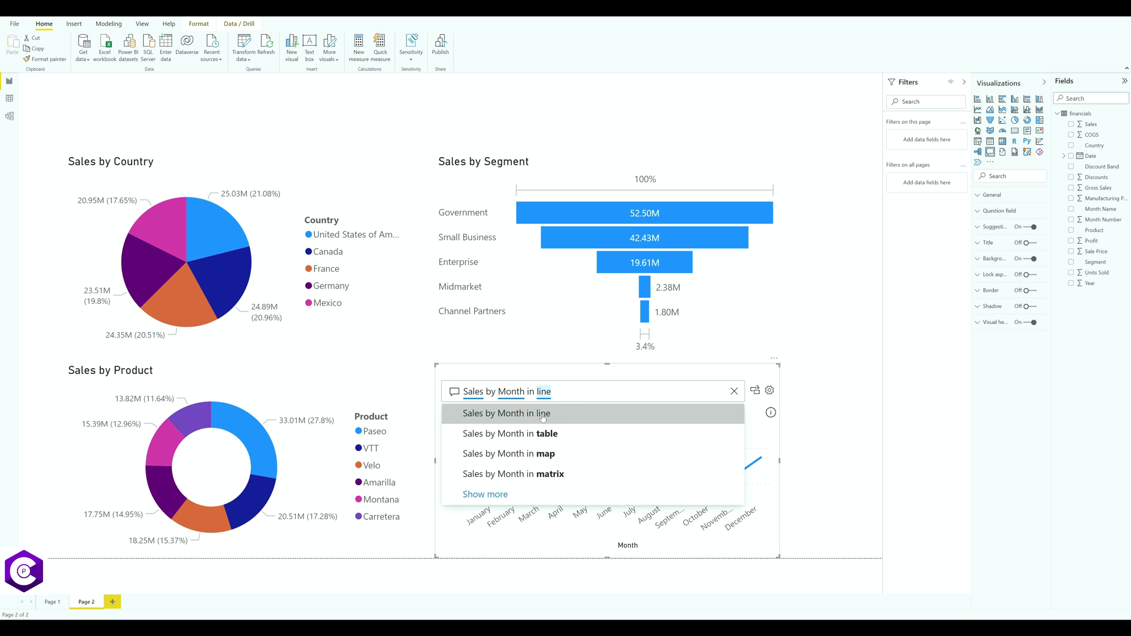
pyautogui.click(543, 417)
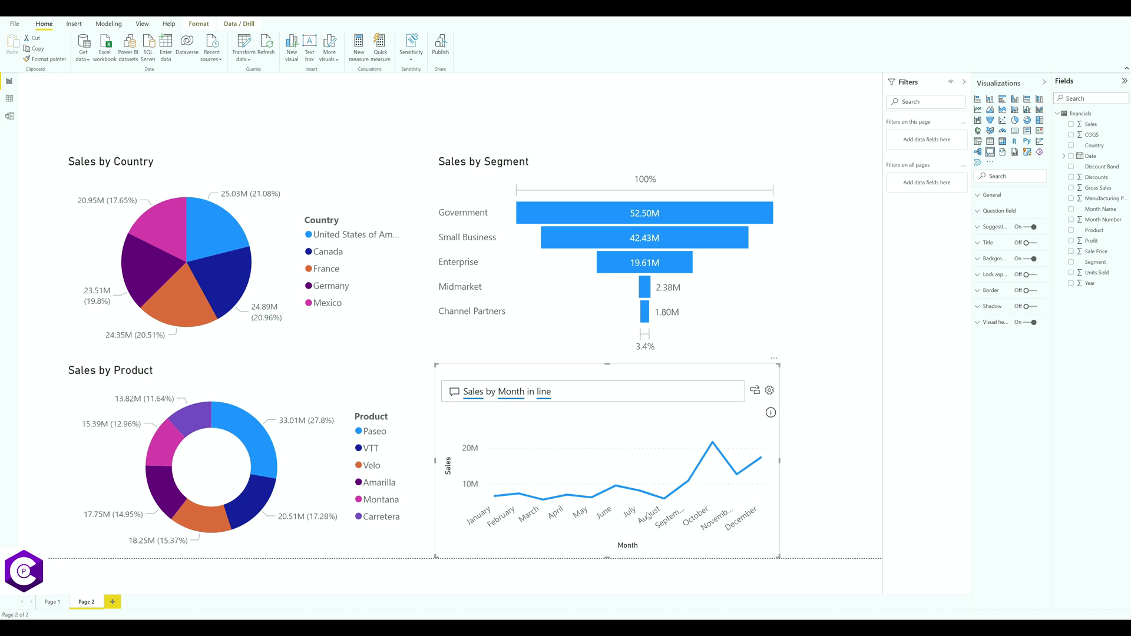
pyautogui.moveTo(707, 466)
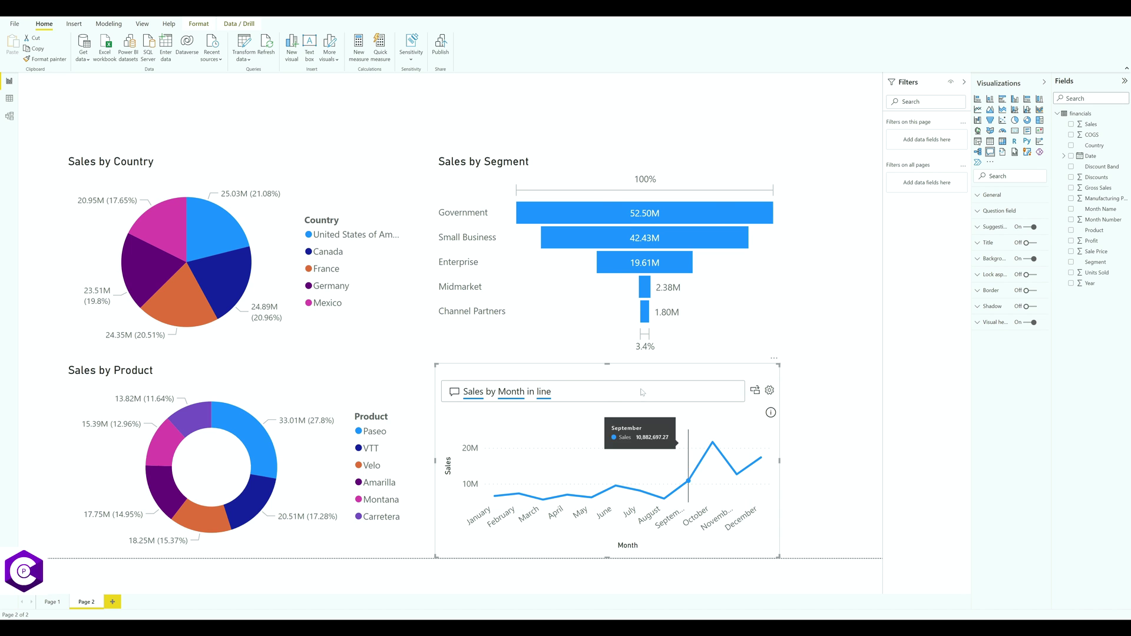
# Nudge the Sales by Country pie lower and shift the Sales by Product donut up and right.
pyautogui.click(519, 330)
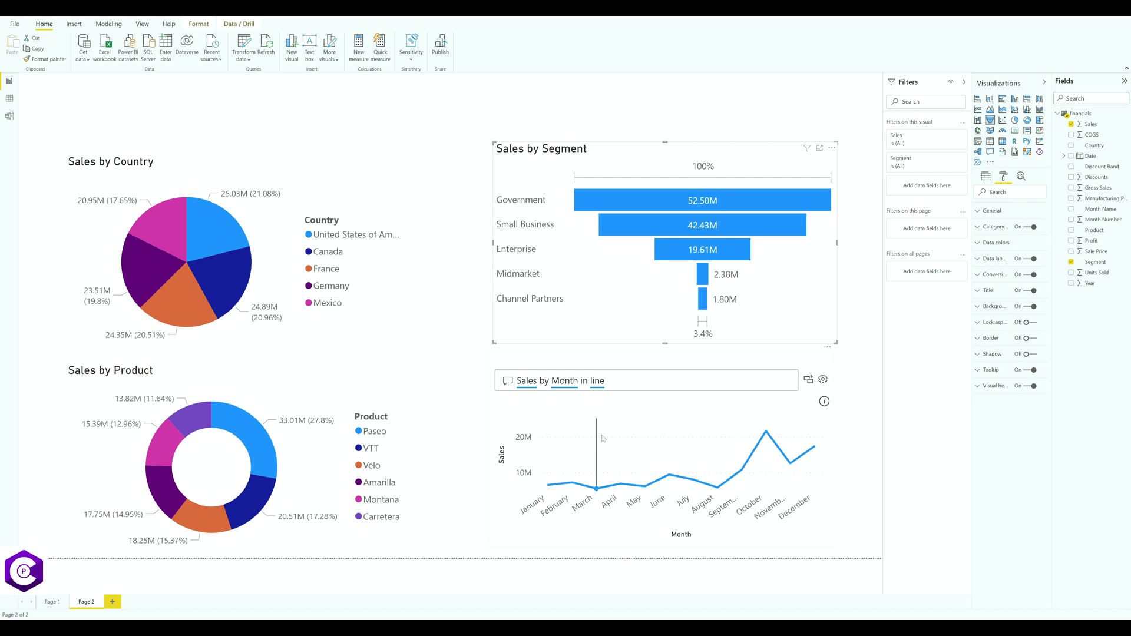
pyautogui.click(239, 171)
pyautogui.moveTo(257, 159); pyautogui.dragTo(257, 163)
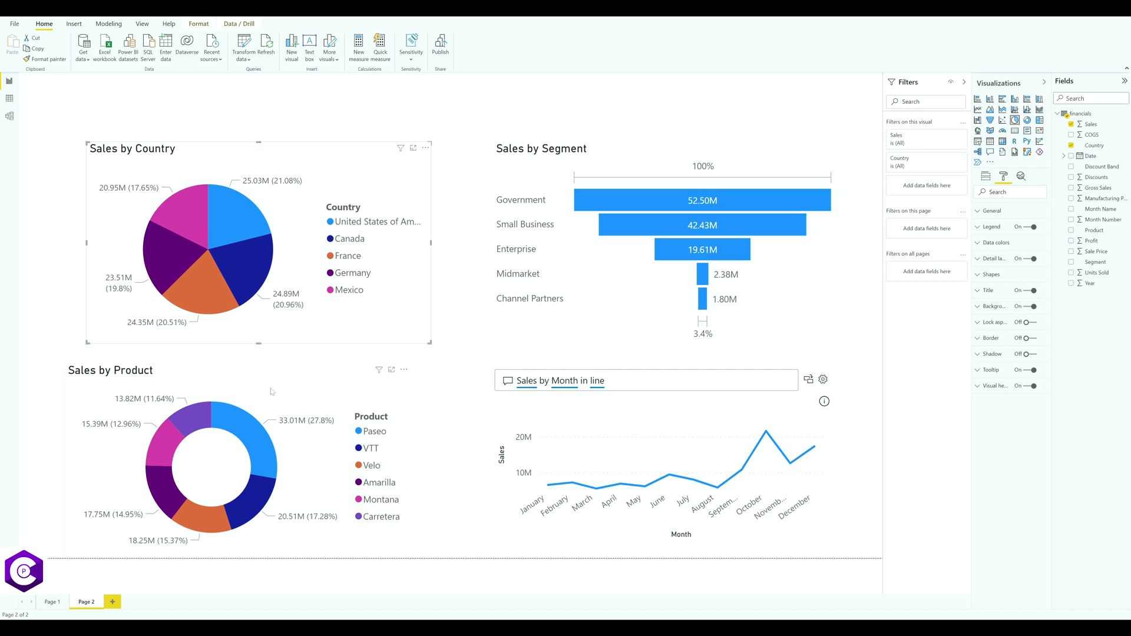
pyautogui.moveTo(272, 387); pyautogui.dragTo(299, 376)
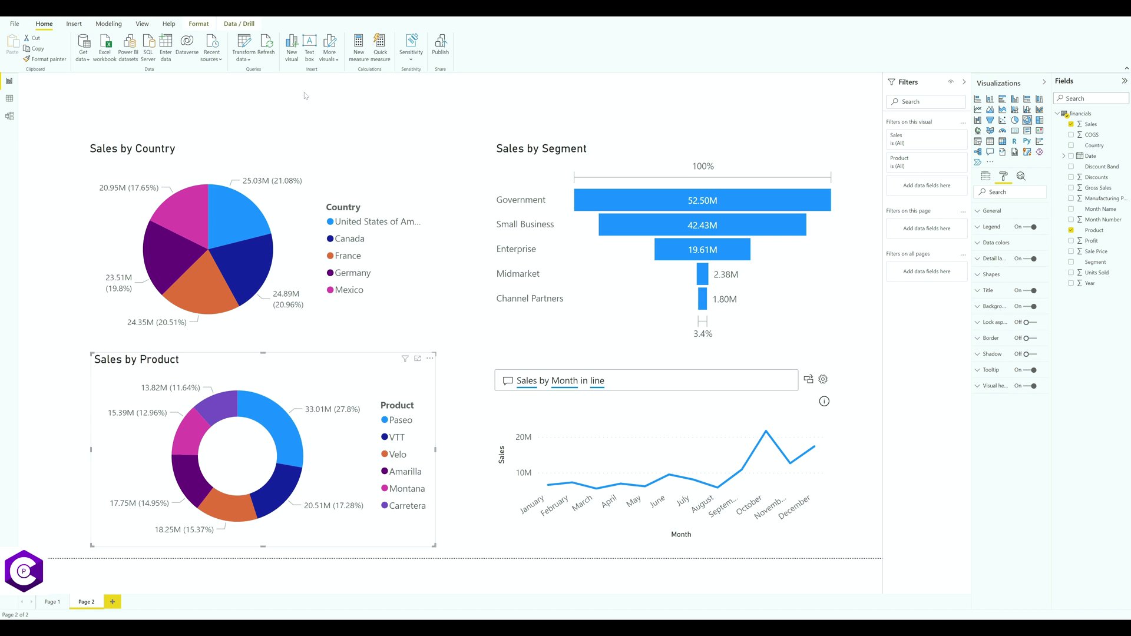
pyautogui.click(368, 137)
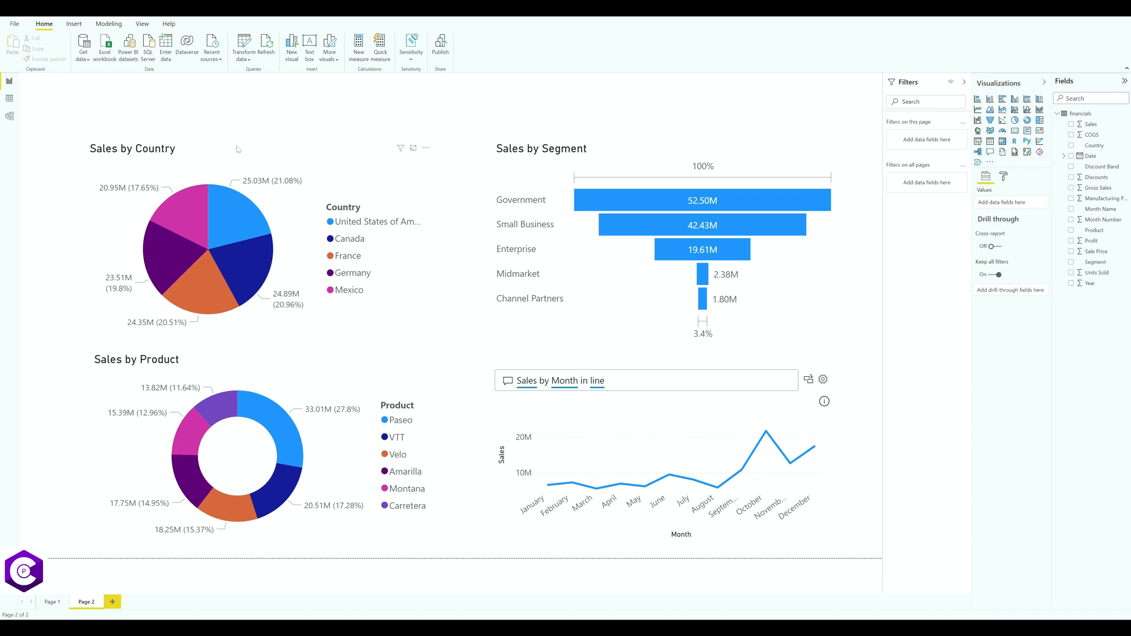
# Turn a 'sales by profit' Q&A answer into a Profit/Sales card strip above the pie.
pyautogui.doubleClick(223, 96)
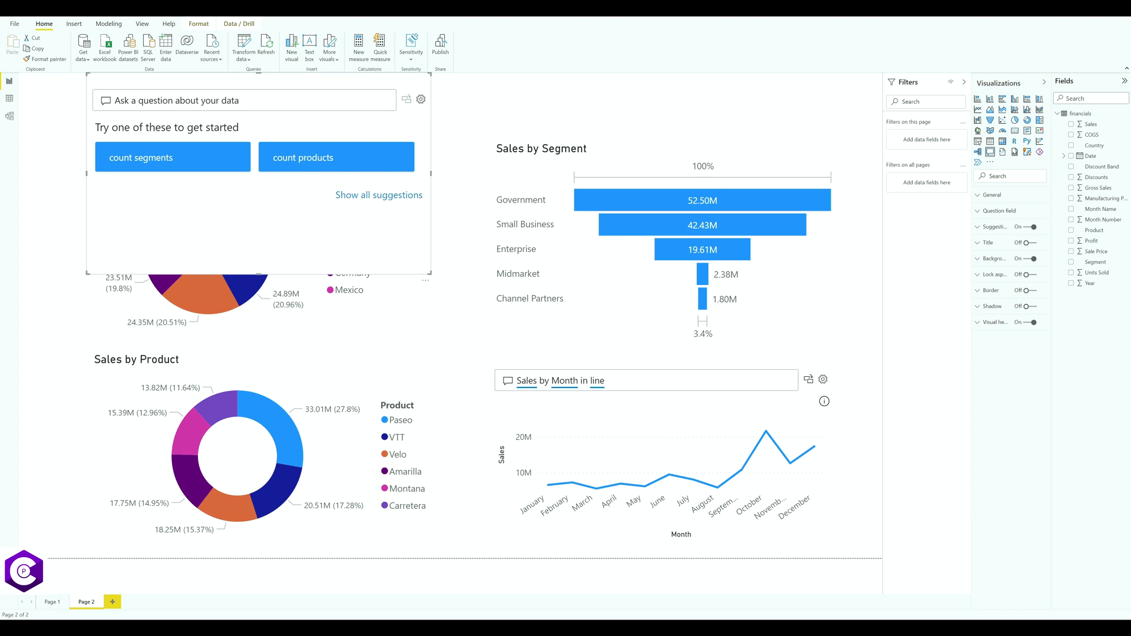
pyautogui.write('sales by profit')
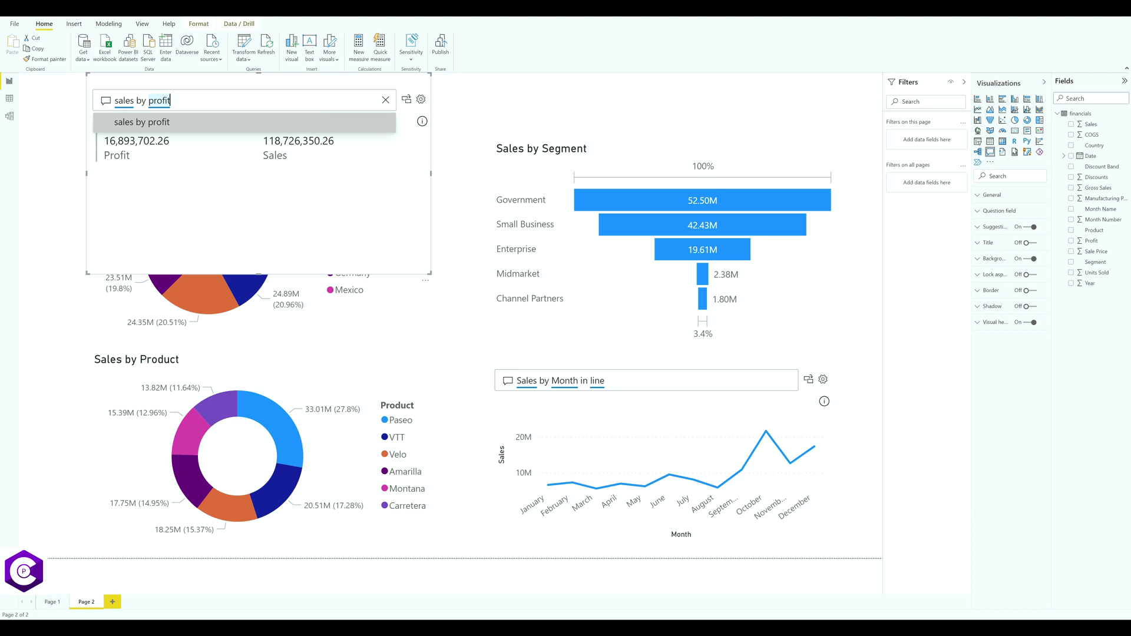
pyautogui.press('Return')
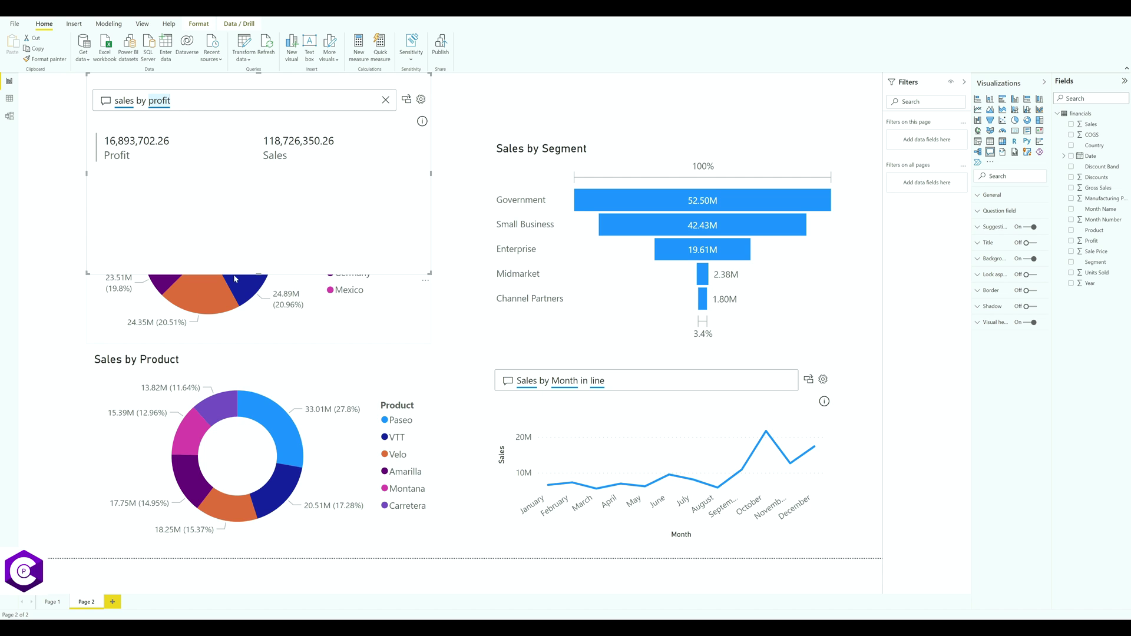
pyautogui.moveTo(260, 273); pyautogui.dragTo(260, 200)
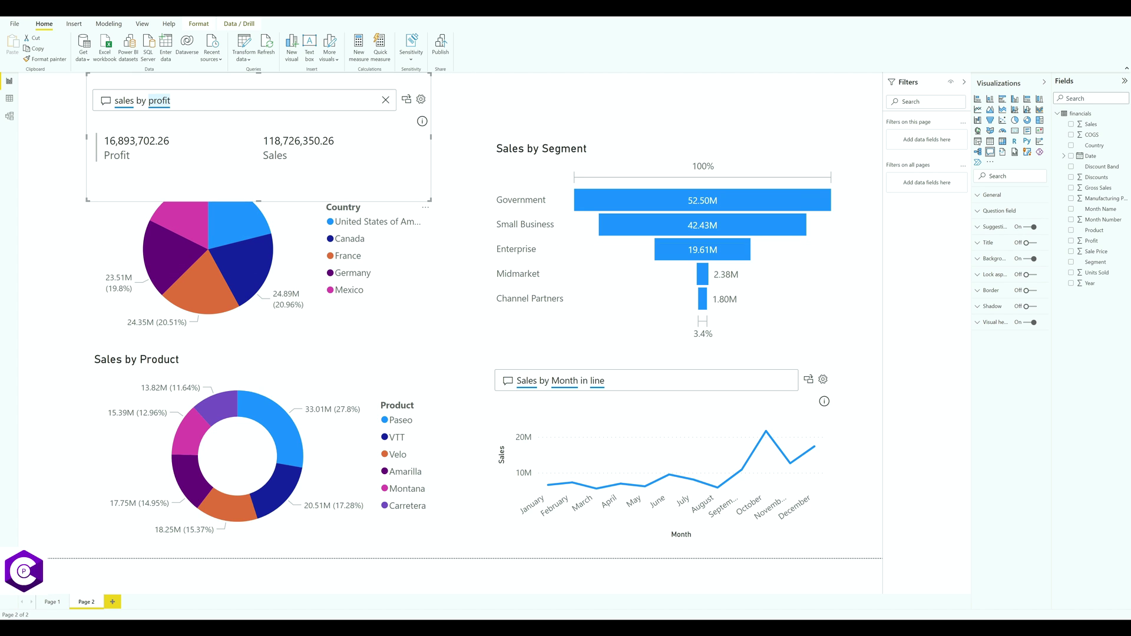
pyautogui.click(407, 100)
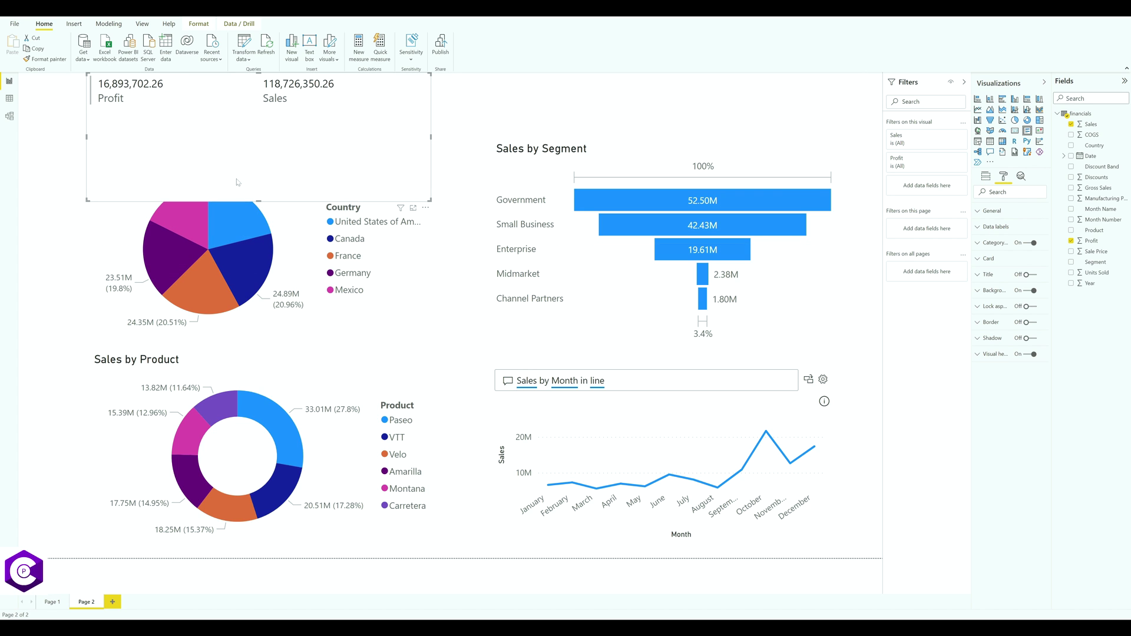
pyautogui.moveTo(259, 201); pyautogui.dragTo(252, 113)
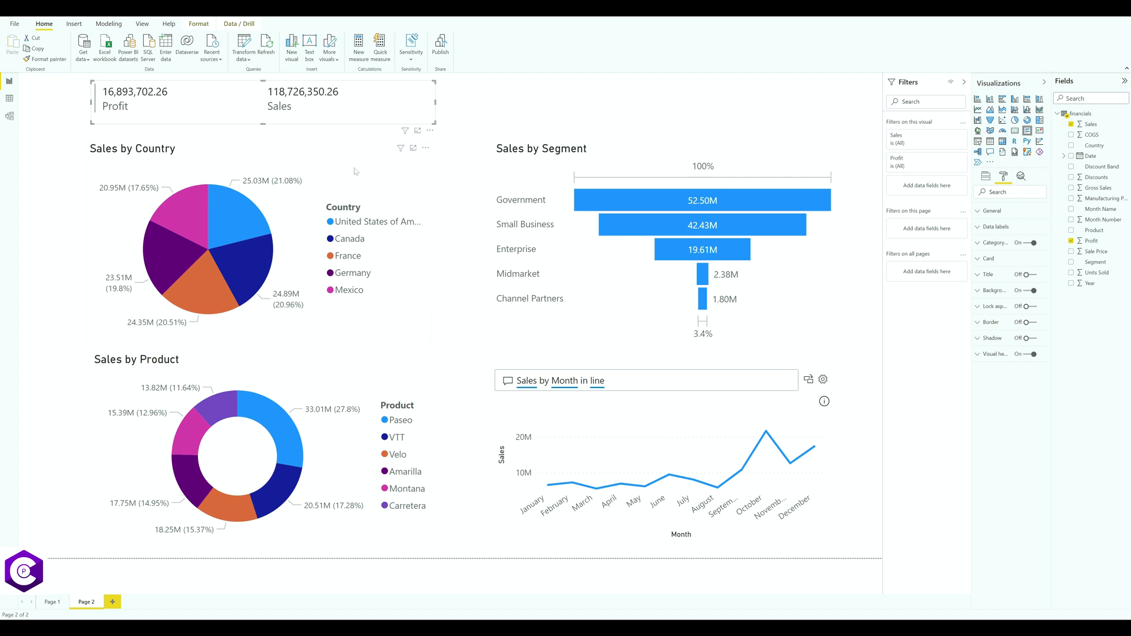
pyautogui.click(654, 101)
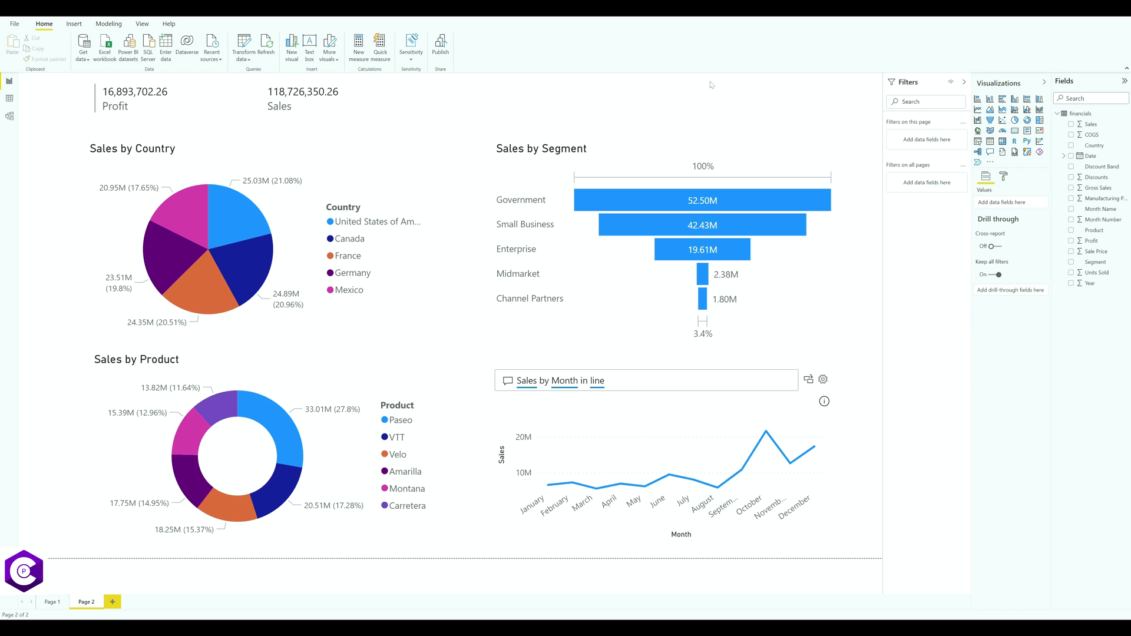
# Add a shortened 'gross sales by unit sold' card; make Sales by Month a standard line chart.
pyautogui.doubleClick(689, 101)
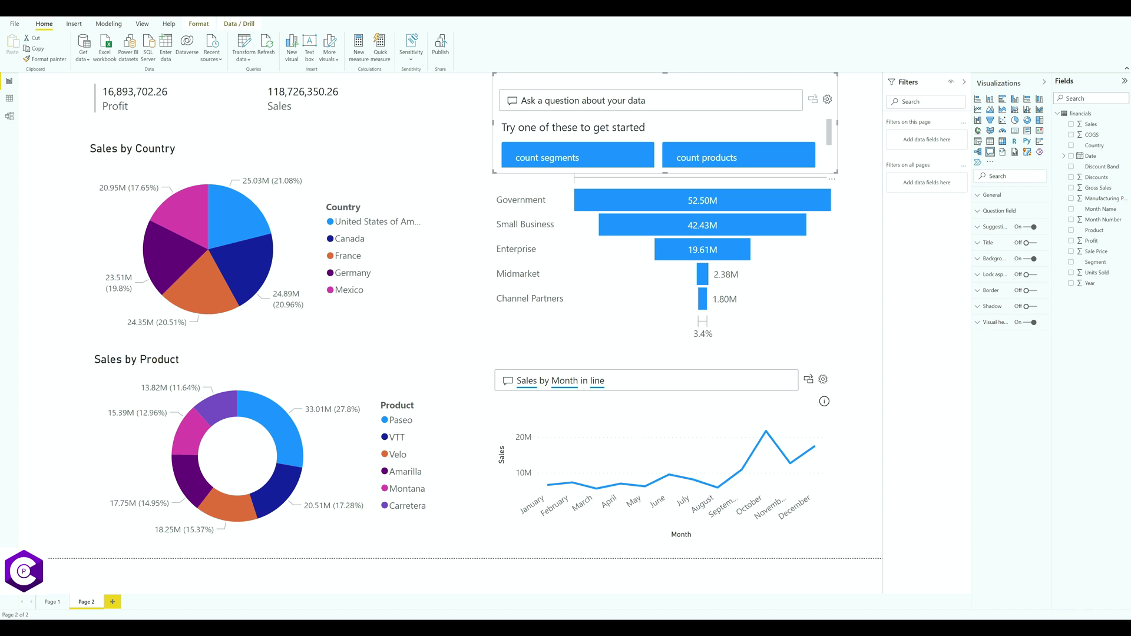
pyautogui.write('gross sales by unit sold')
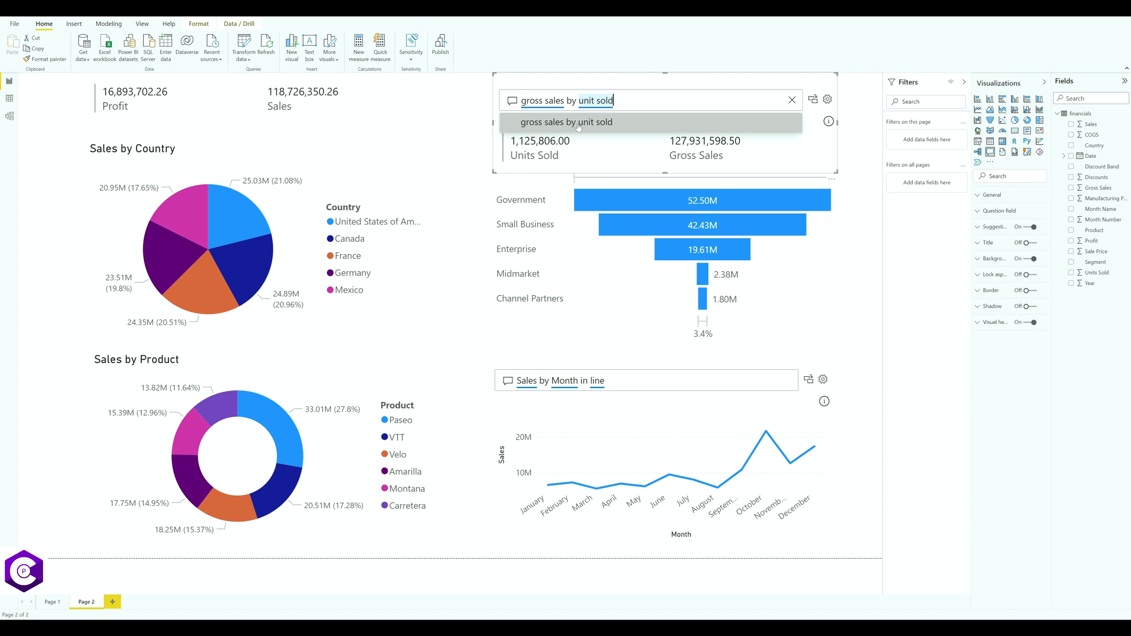
pyautogui.click(600, 124)
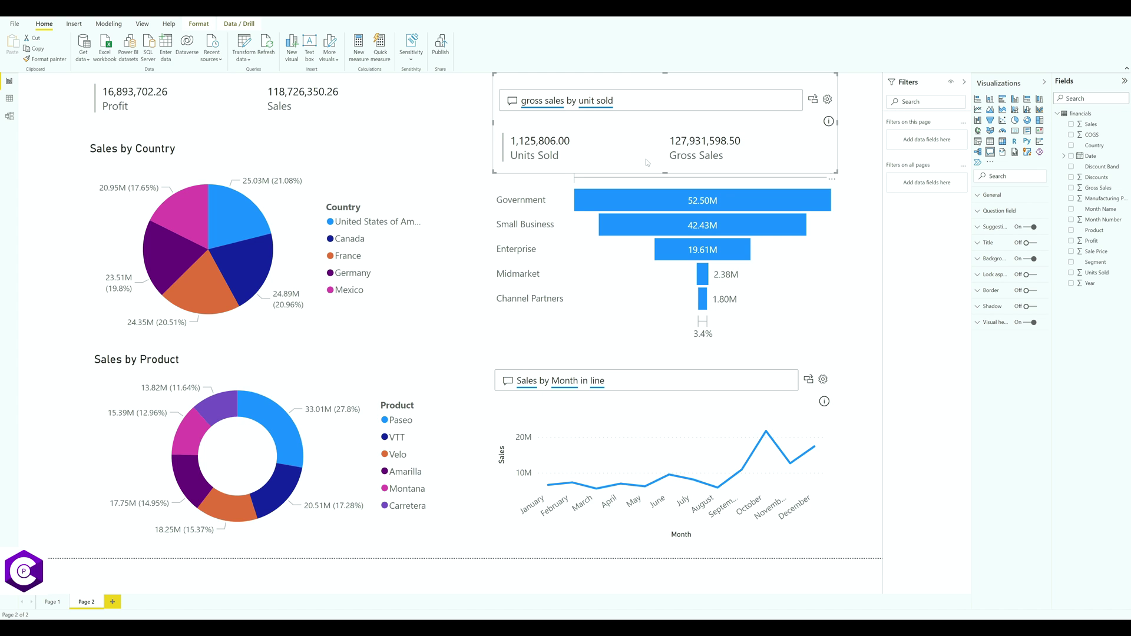
pyautogui.click(814, 101)
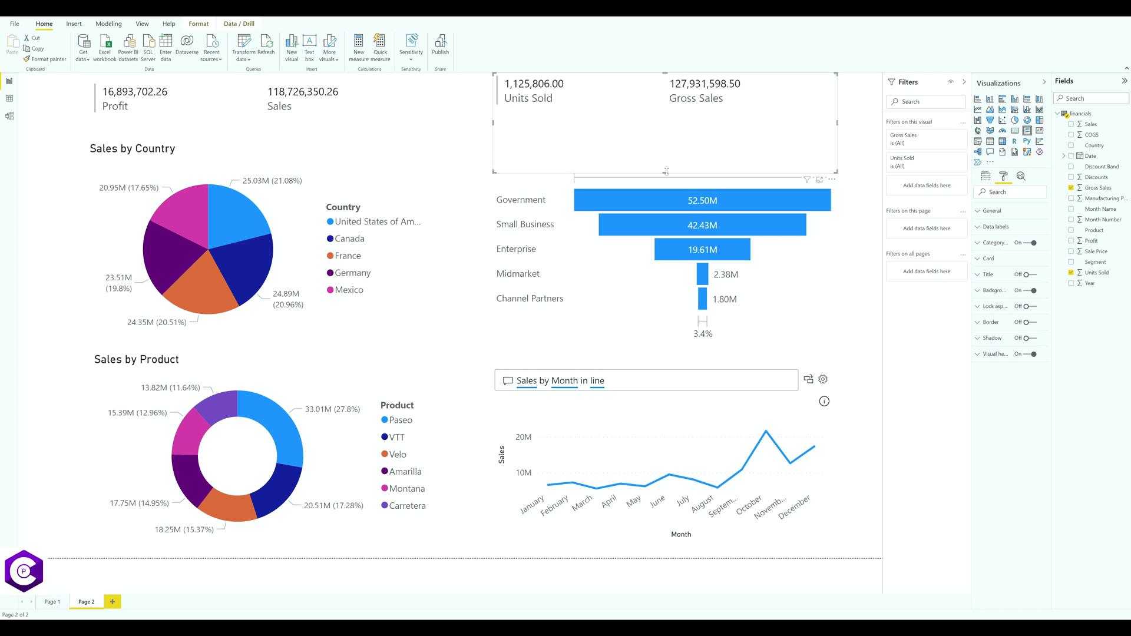
pyautogui.moveTo(666, 171); pyautogui.dragTo(668, 124)
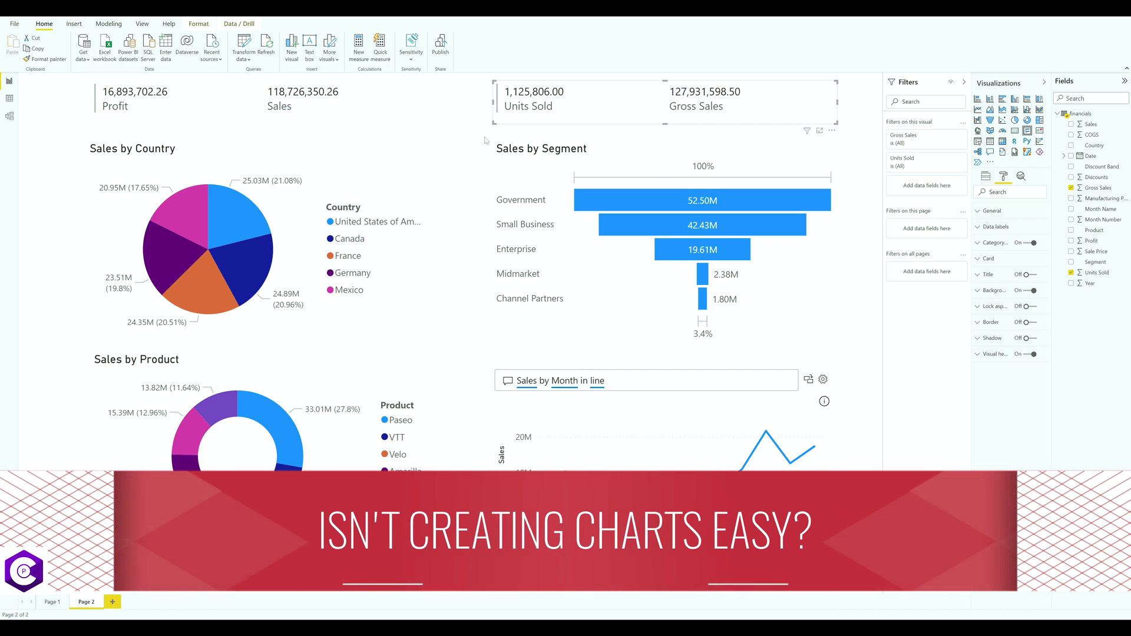
pyautogui.click(477, 134)
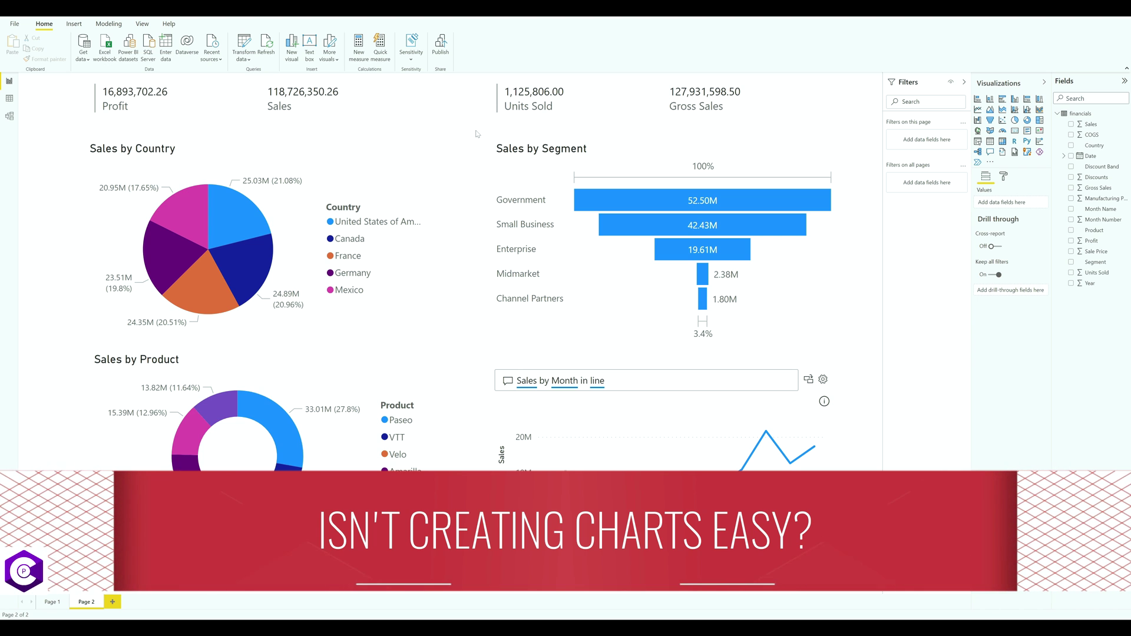
pyautogui.click(809, 379)
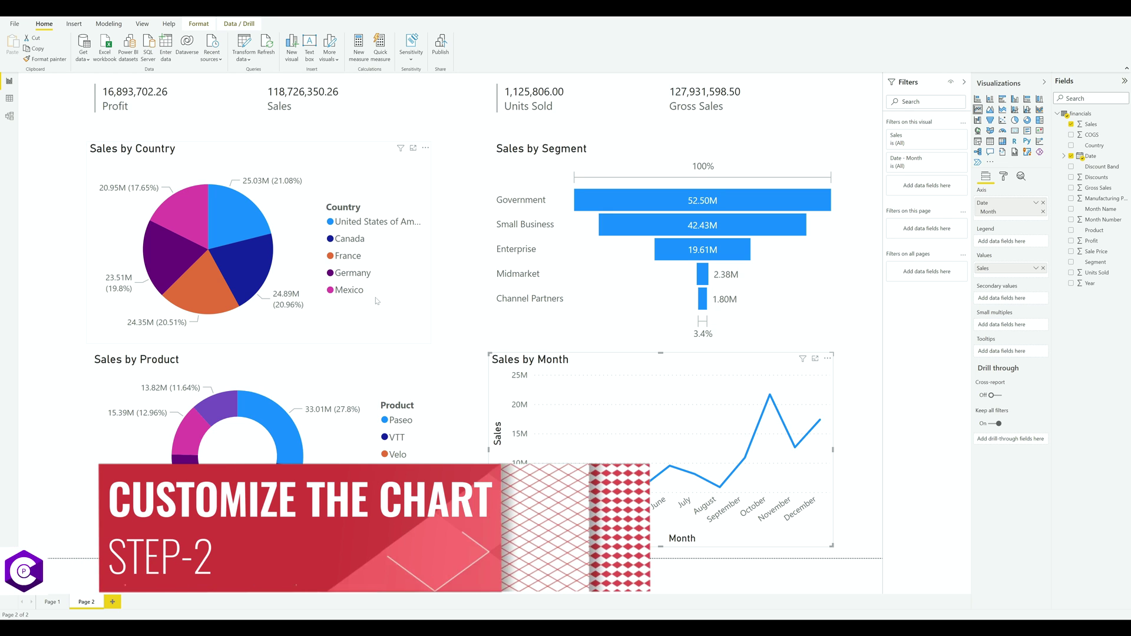
# Give the Sales by Country pie and Sales by Segment funnel dark navy backgrounds.
pyautogui.click(172, 175)
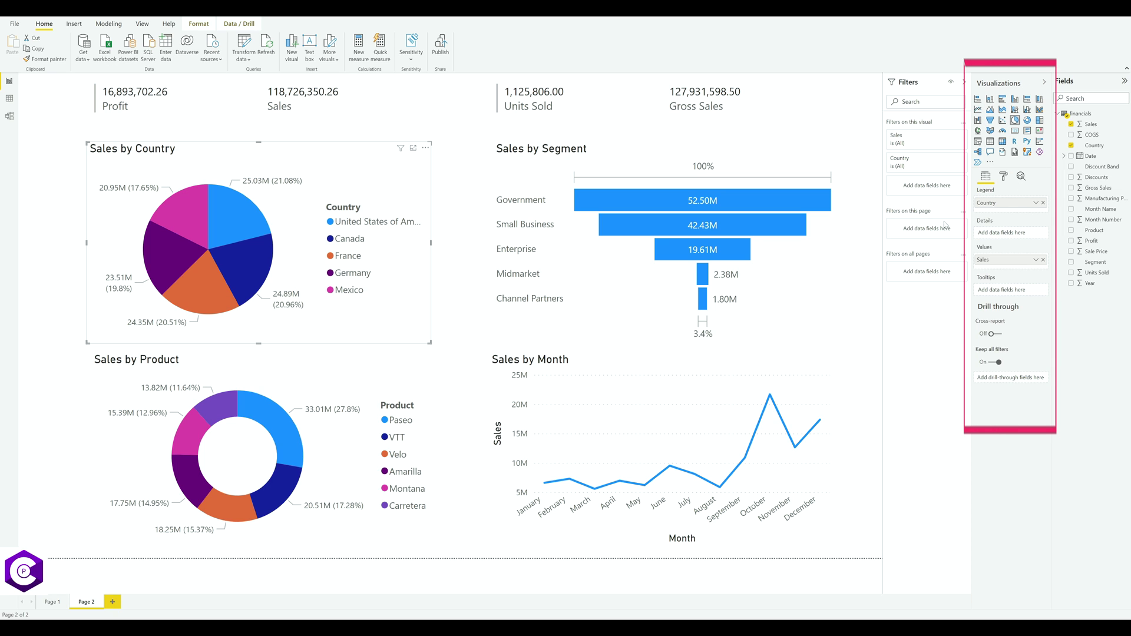
pyautogui.click(1004, 177)
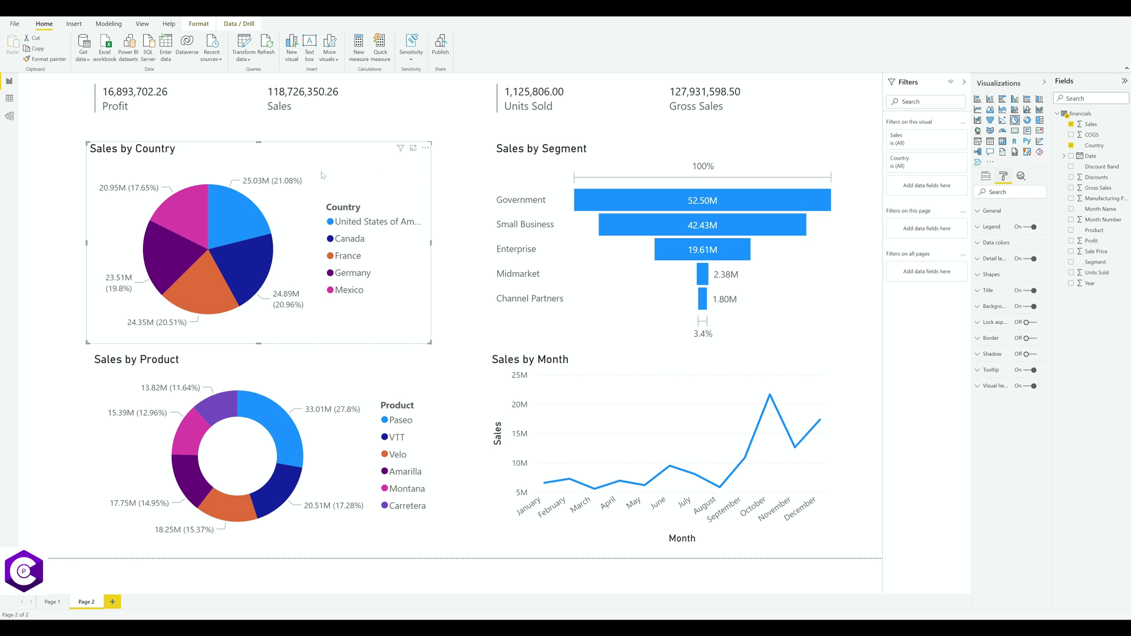
pyautogui.click(996, 308)
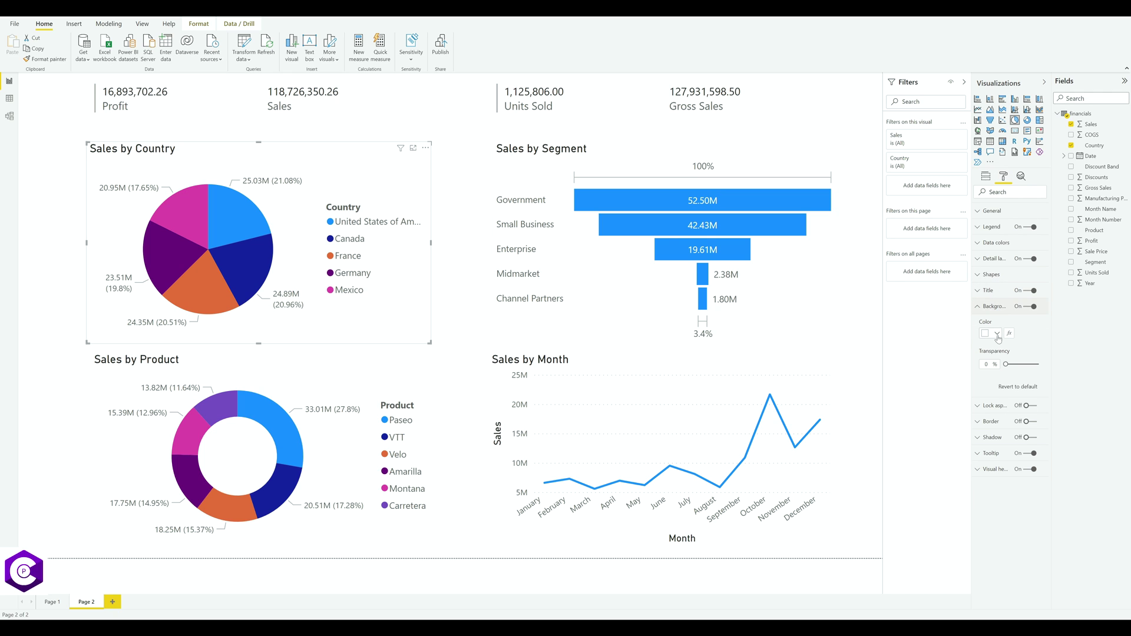
pyautogui.click(998, 334)
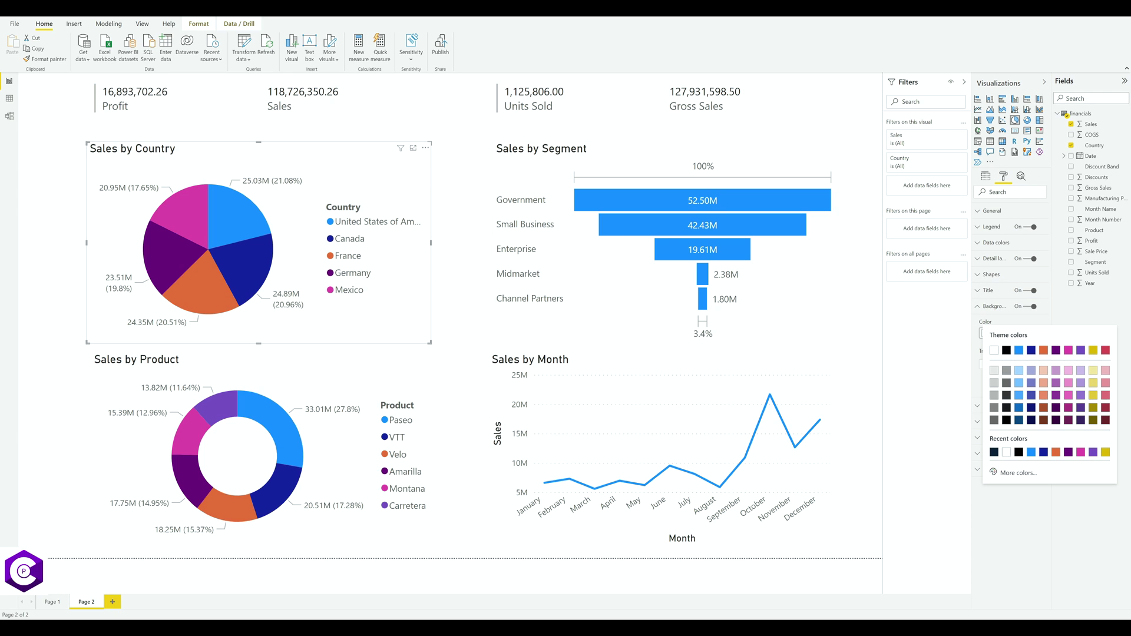
pyautogui.click(994, 452)
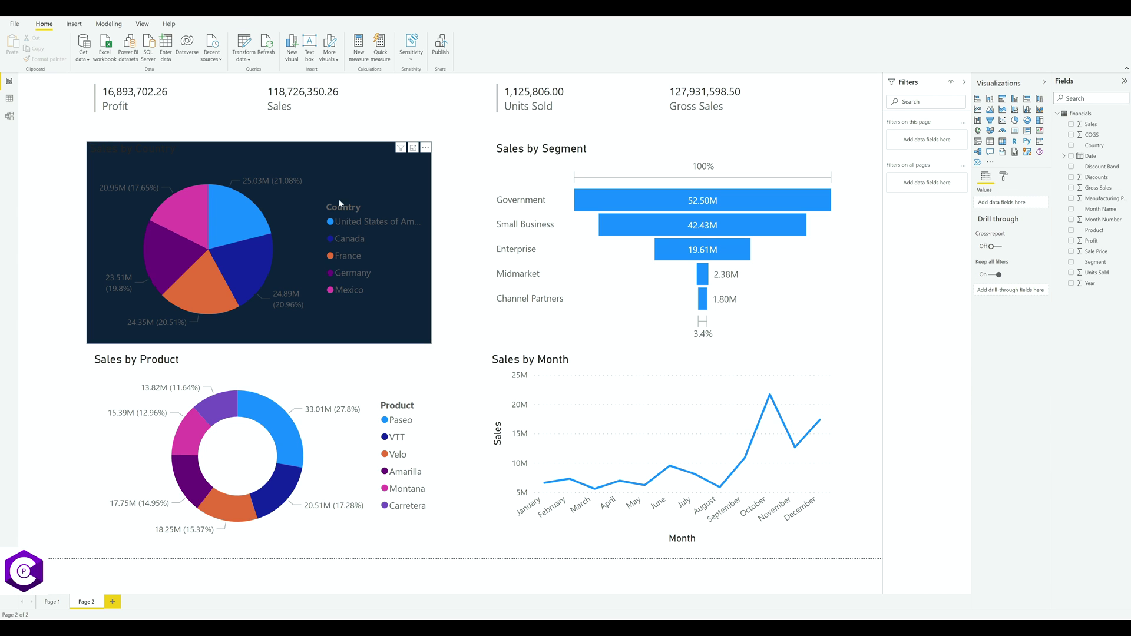
pyautogui.click(521, 184)
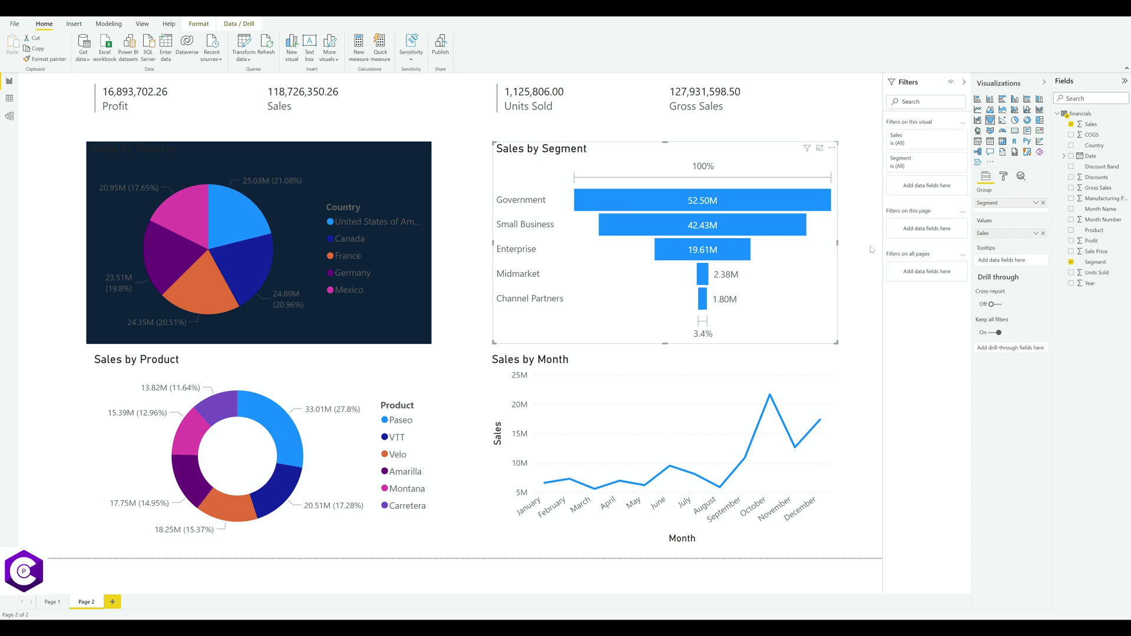
pyautogui.click(1003, 176)
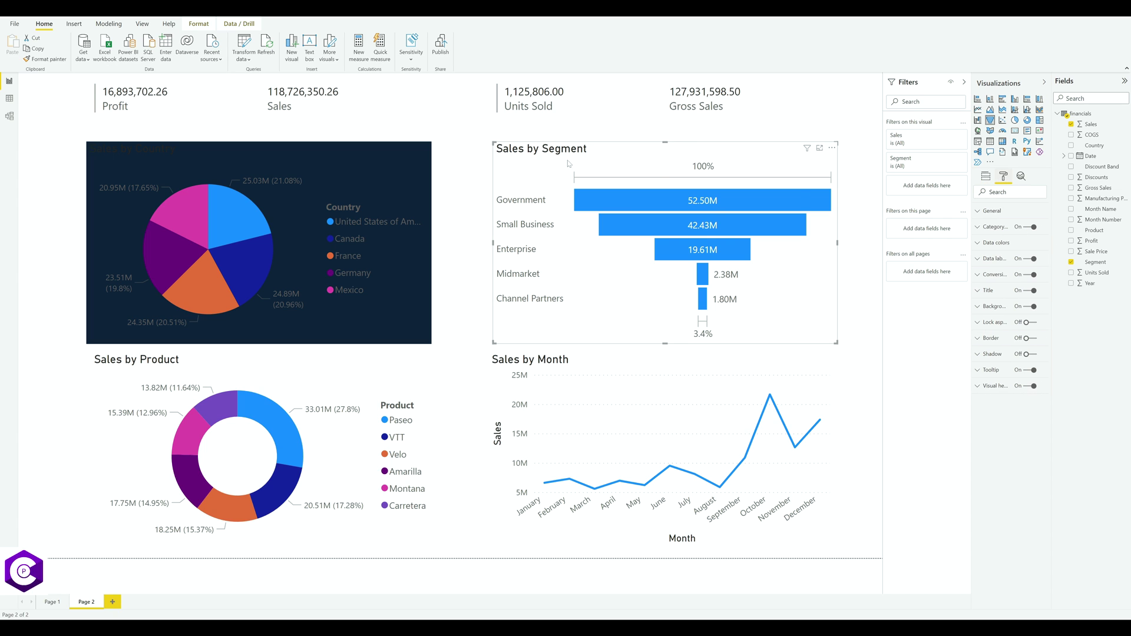
pyautogui.click(994, 307)
pyautogui.click(997, 334)
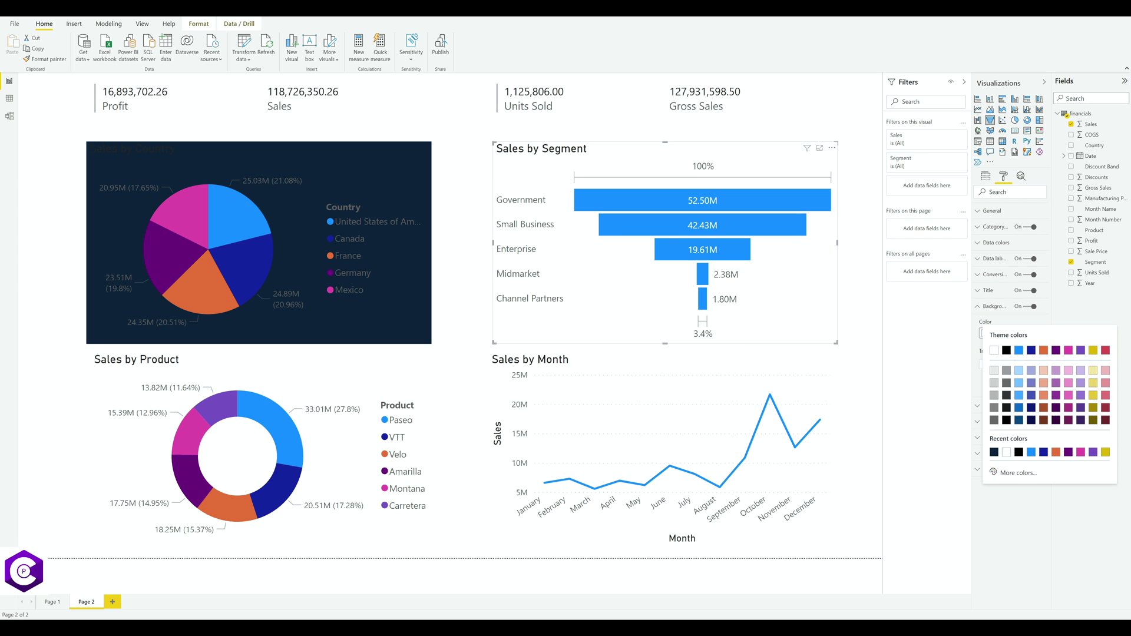
pyautogui.click(994, 452)
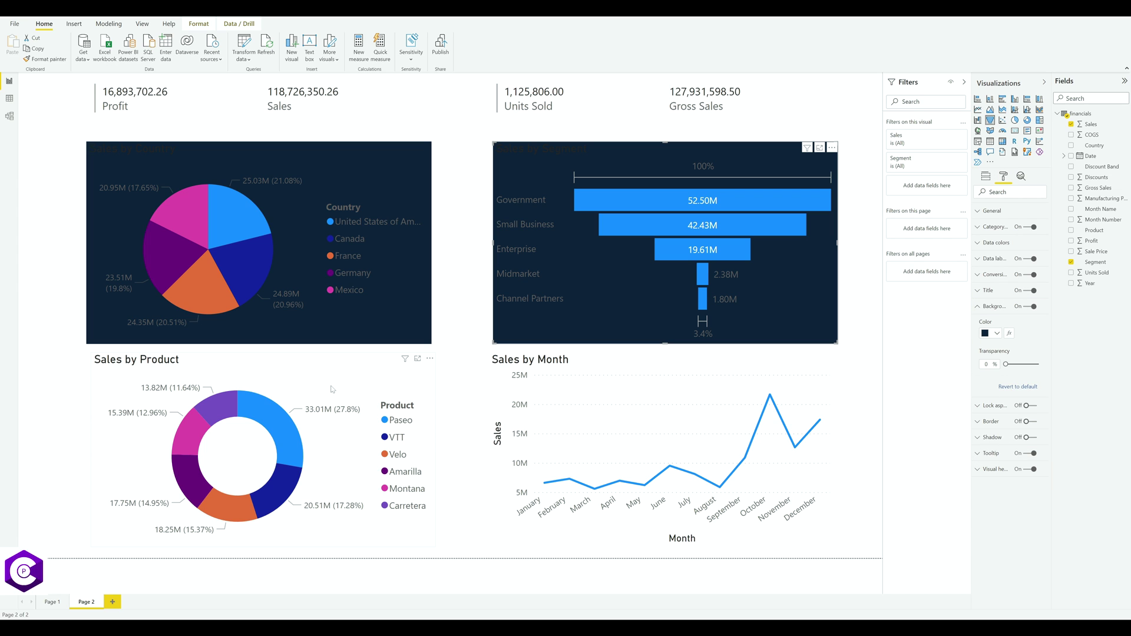
# Give the Sales by Product donut and Sales by Month line chart dark navy backgrounds.
pyautogui.click(276, 384)
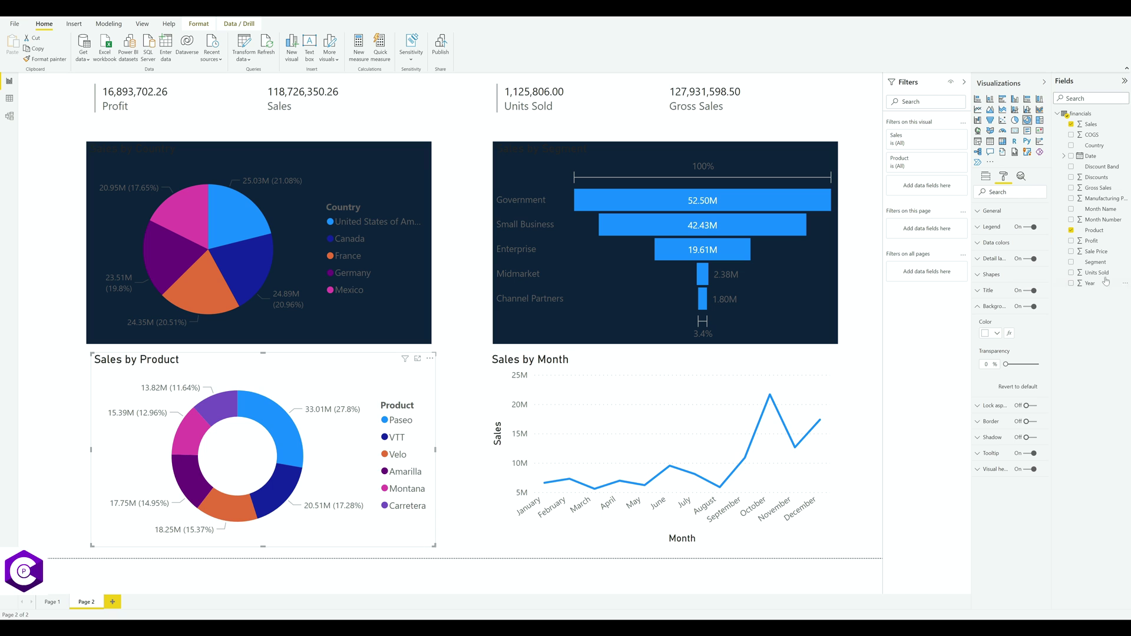
pyautogui.click(989, 335)
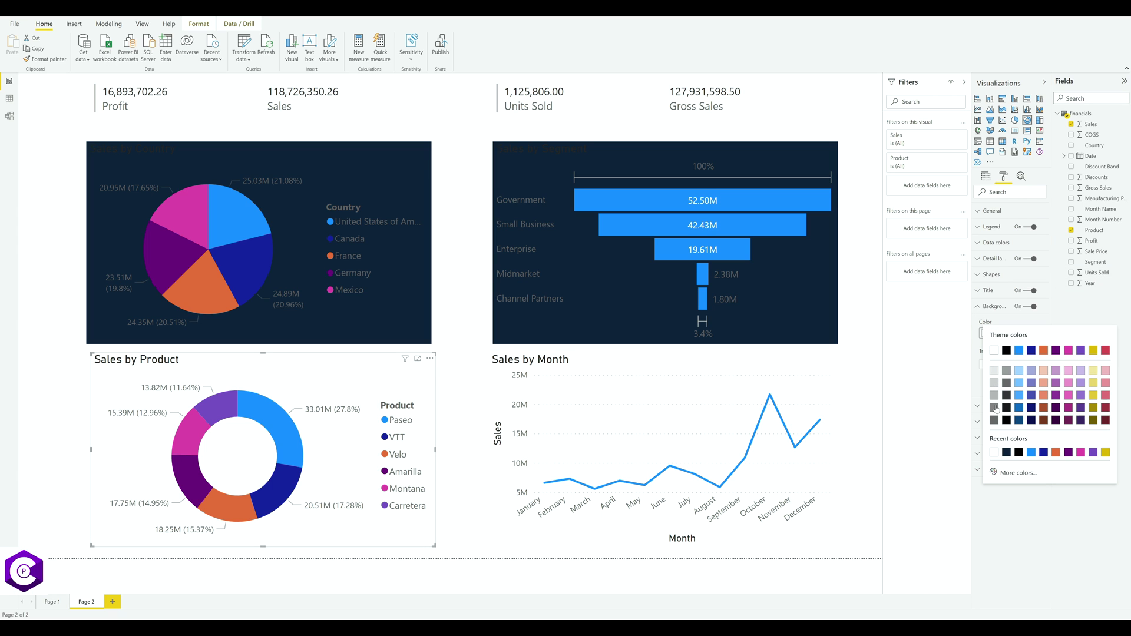
pyautogui.click(1006, 452)
pyautogui.press('Escape')
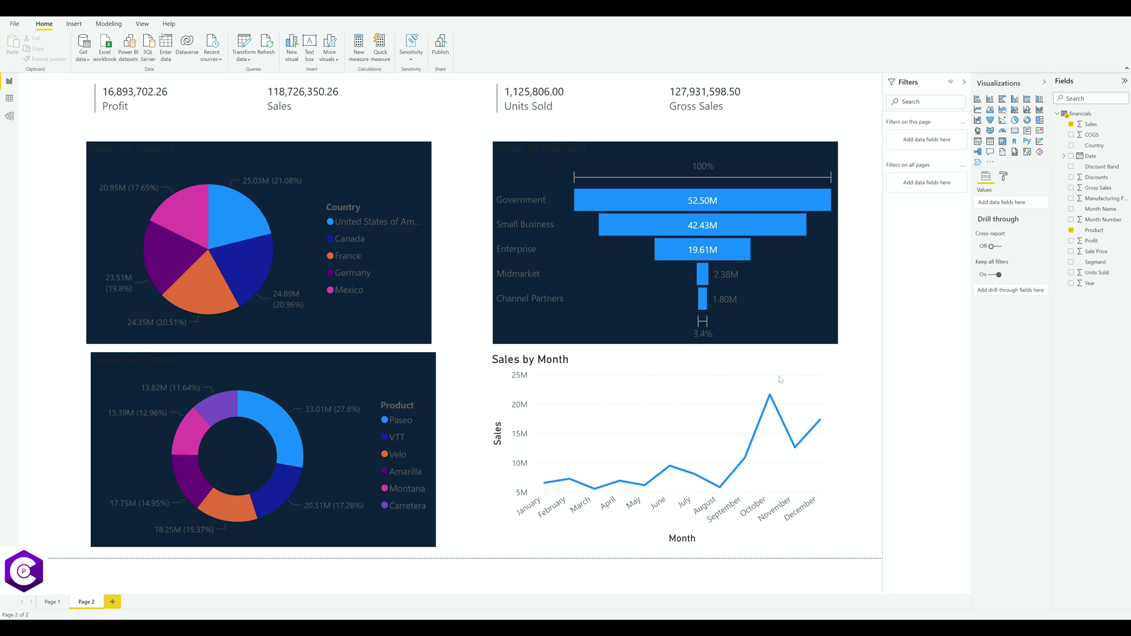
pyautogui.click(670, 436)
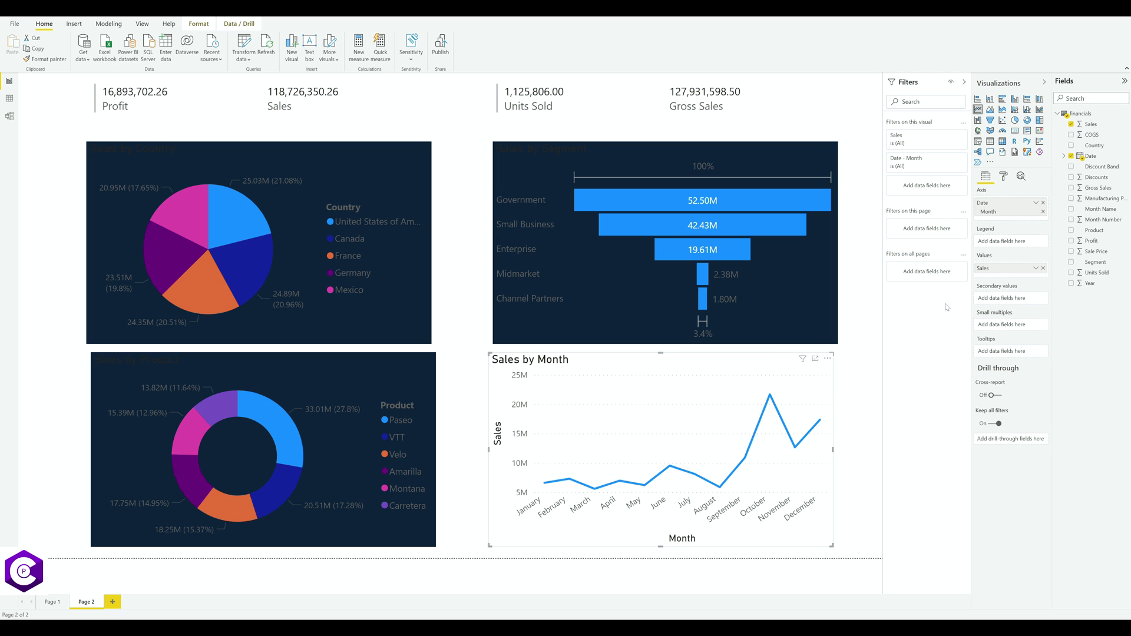
pyautogui.click(1004, 176)
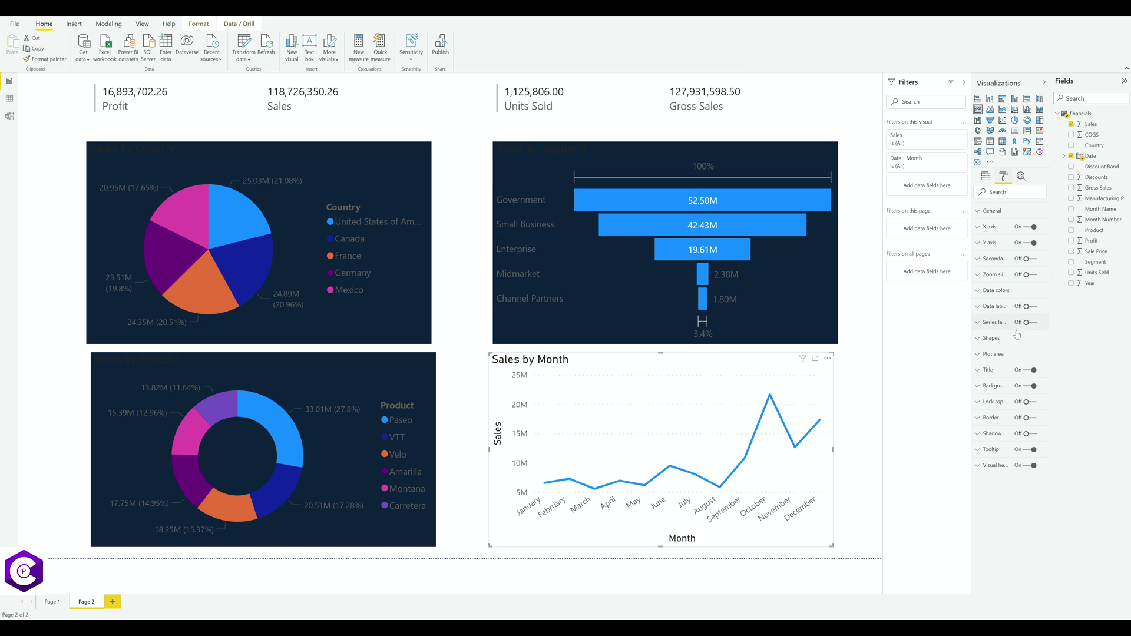
pyautogui.click(994, 388)
pyautogui.click(986, 416)
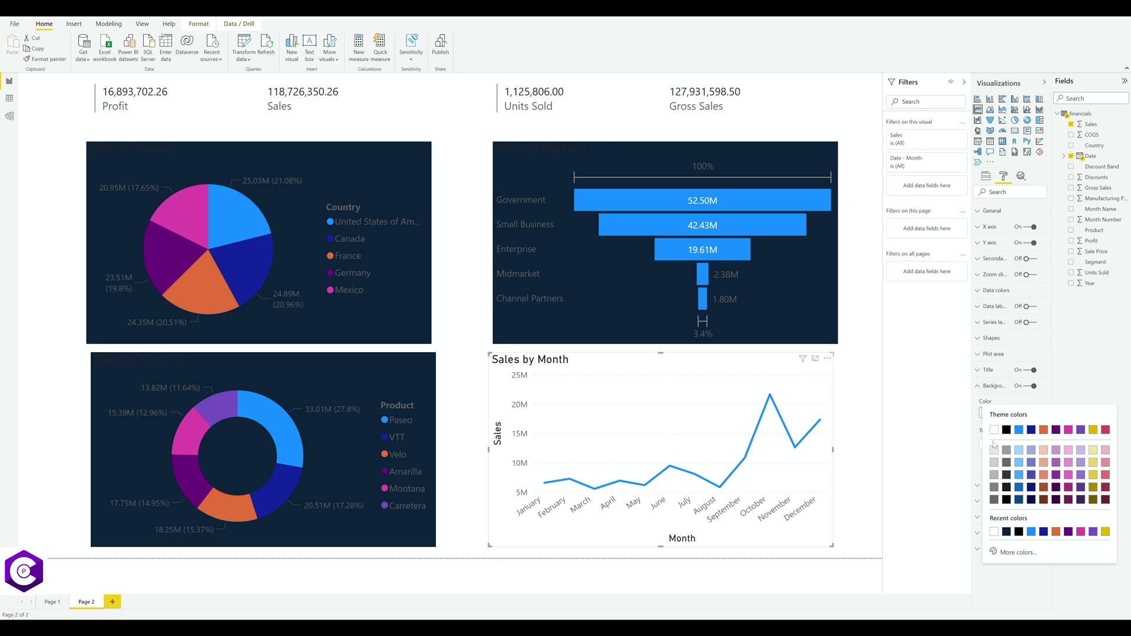
pyautogui.click(1006, 531)
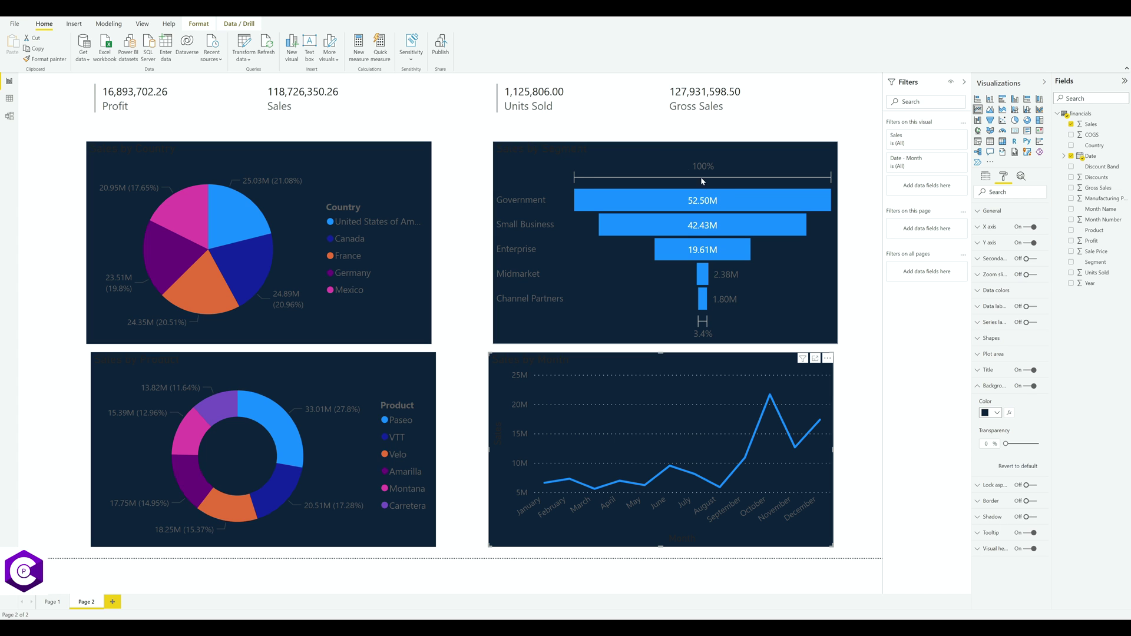
pyautogui.click(651, 105)
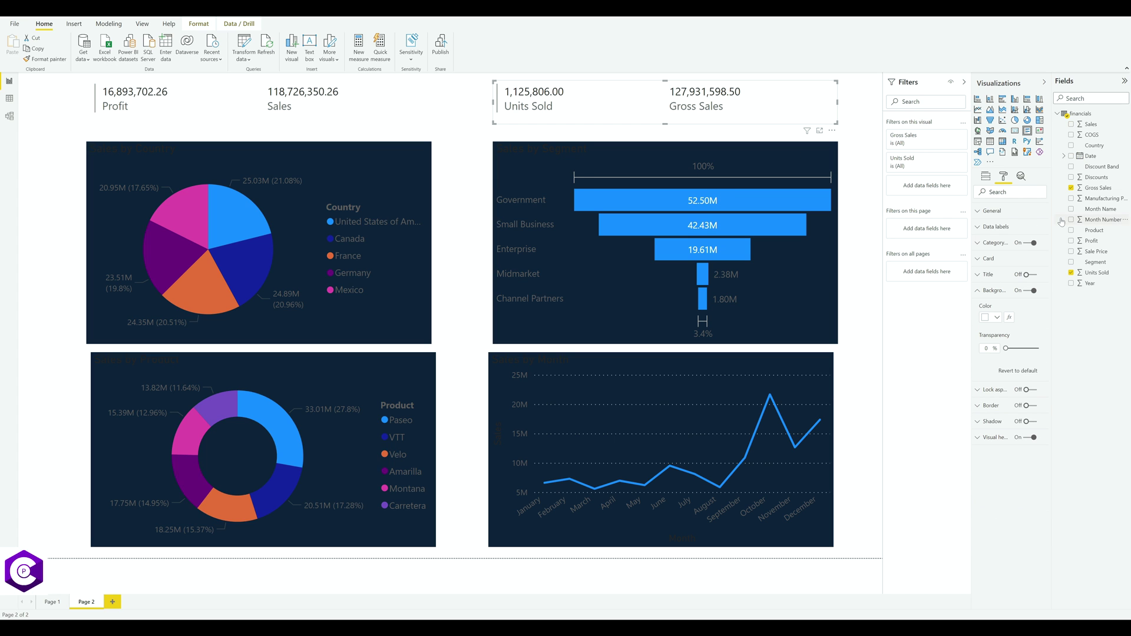
# Set dark navy backgrounds on the Units Sold/Gross Sales and Profit/Sales cards.
pyautogui.click(986, 318)
pyautogui.click(1006, 436)
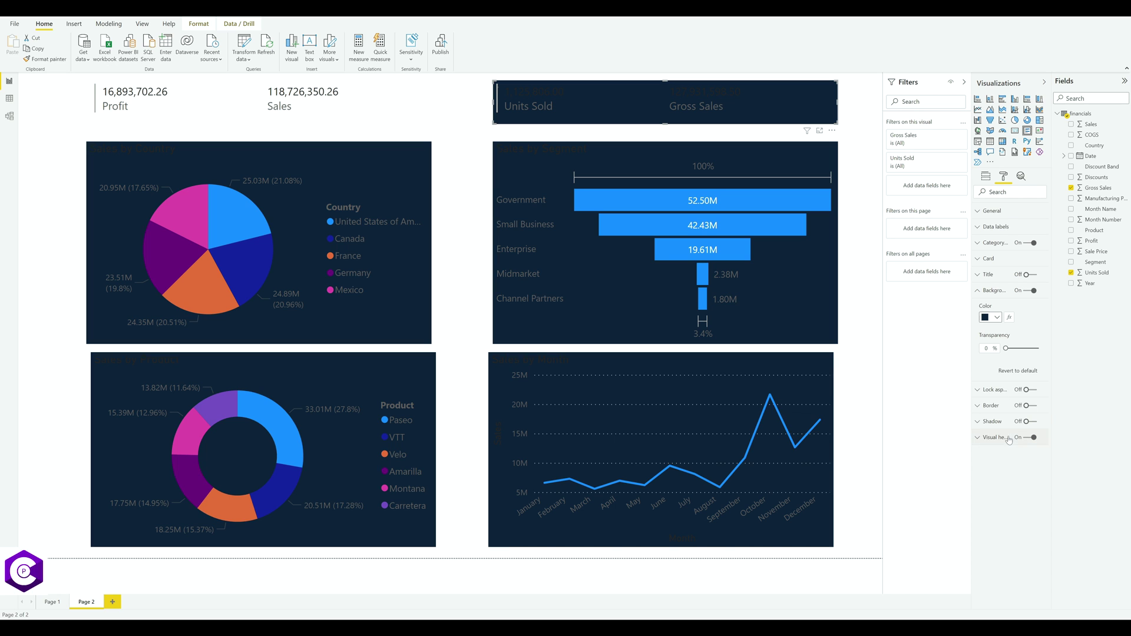
pyautogui.click(412, 115)
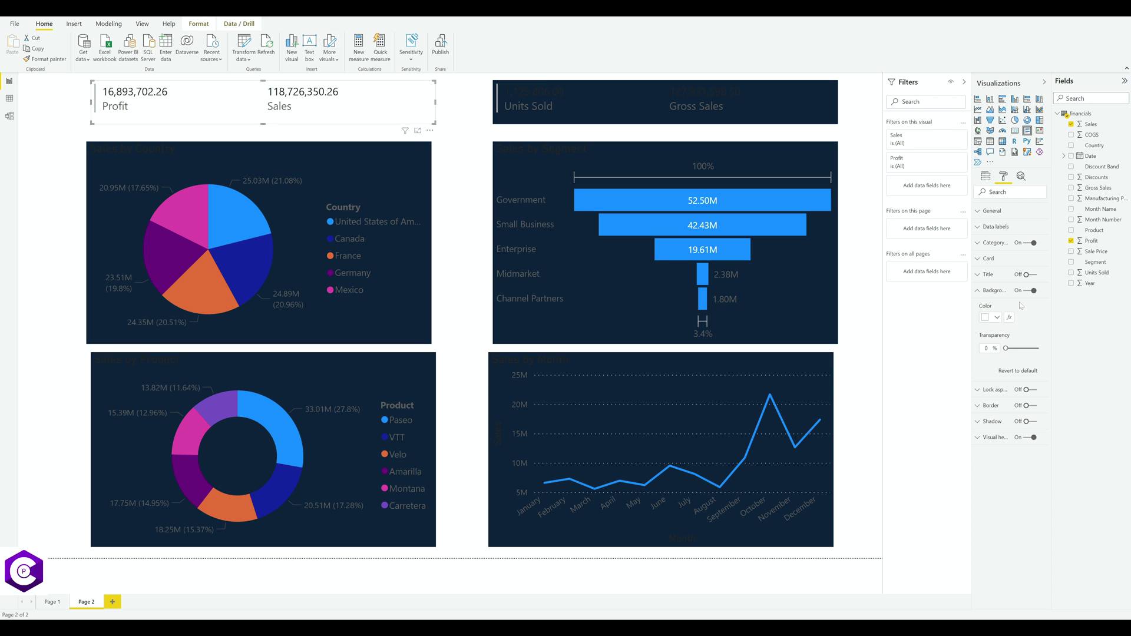
pyautogui.click(994, 318)
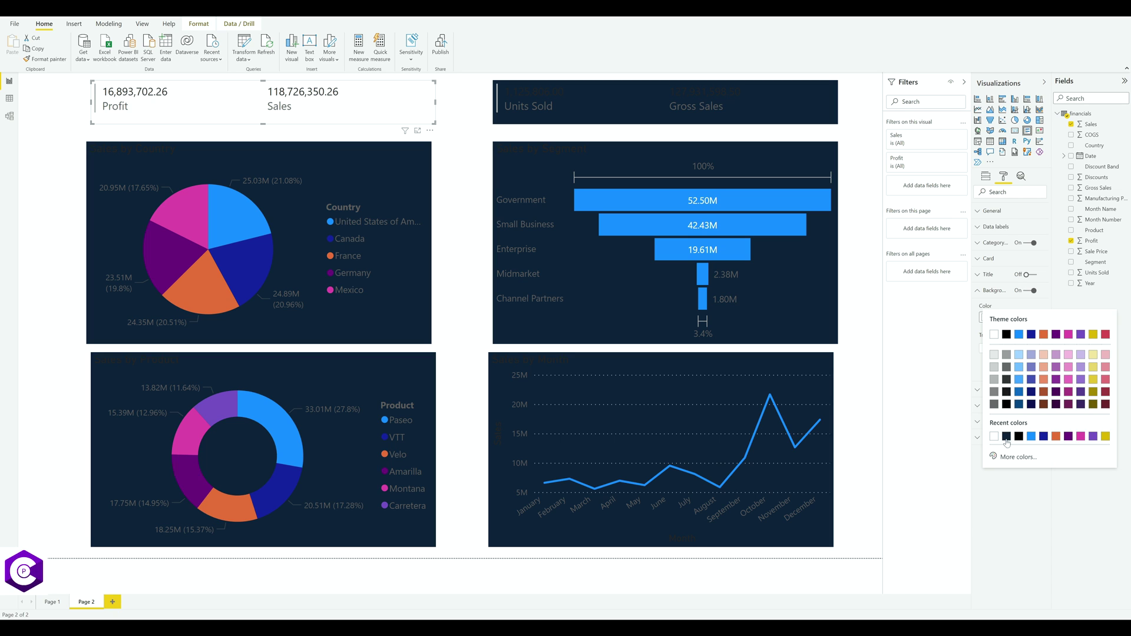
pyautogui.click(1007, 436)
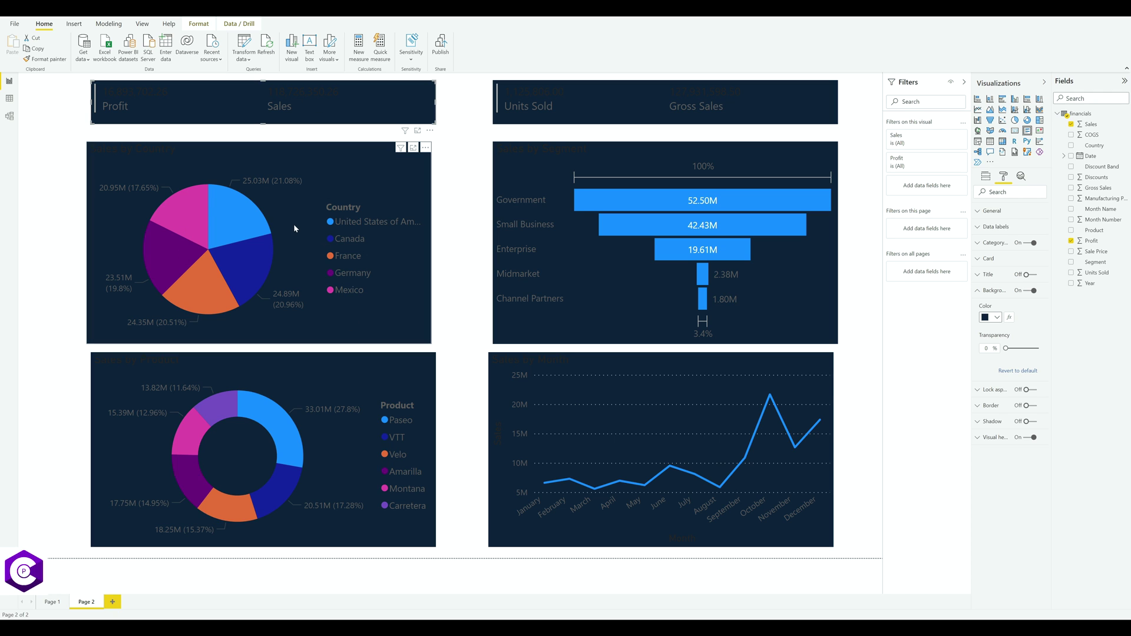
pyautogui.click(295, 199)
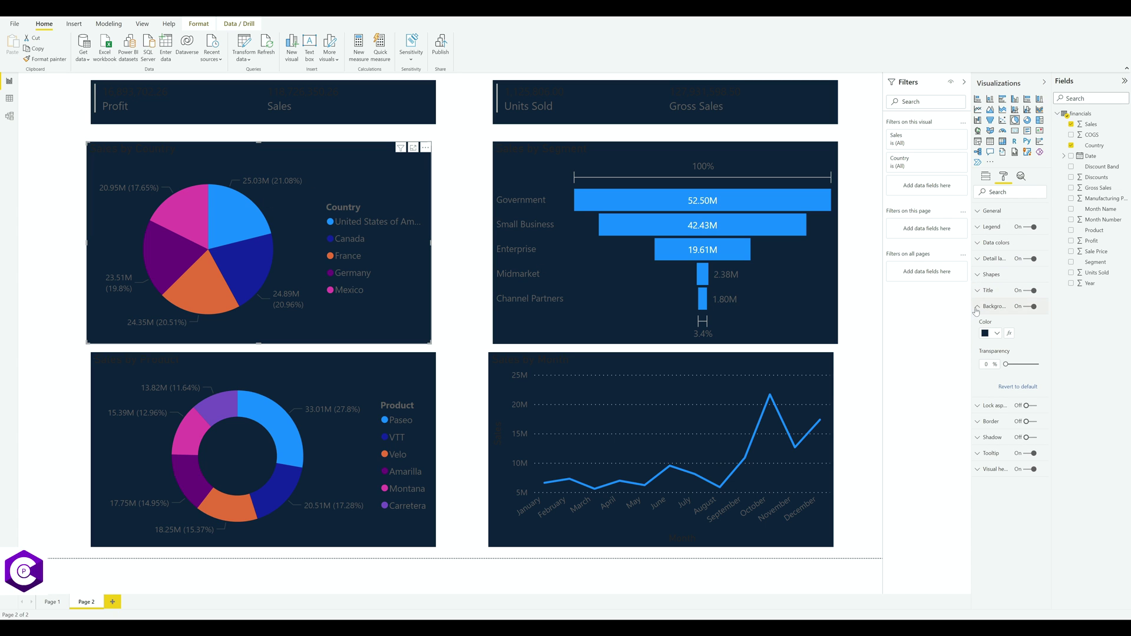
# Make the Sales by Country title white and centre-aligned.
pyautogui.click(1002, 307)
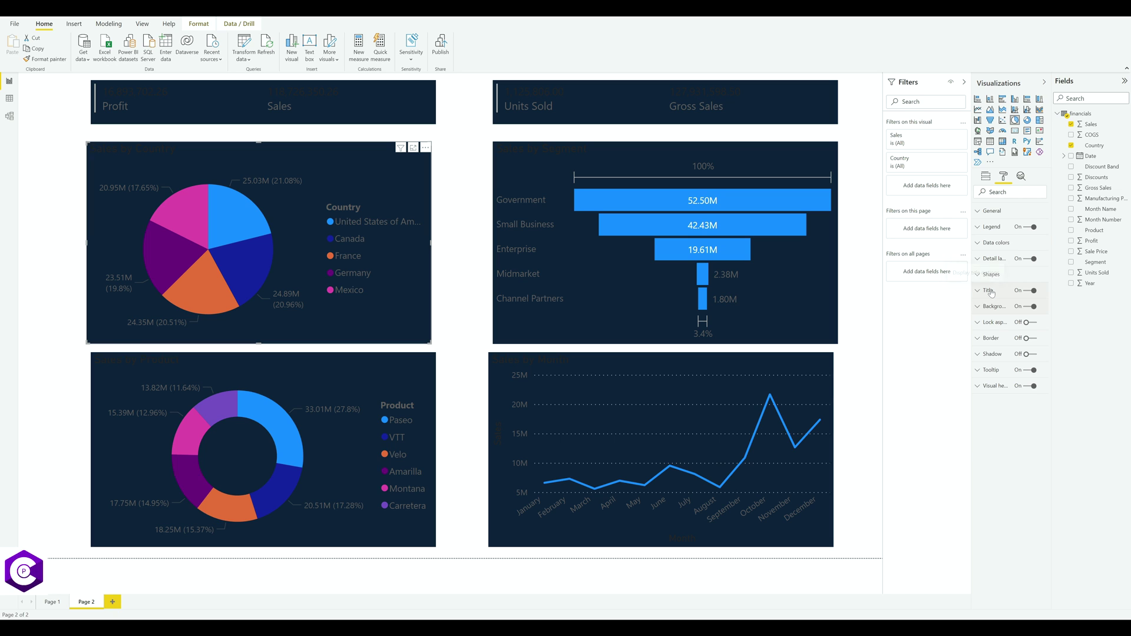
pyautogui.click(990, 290)
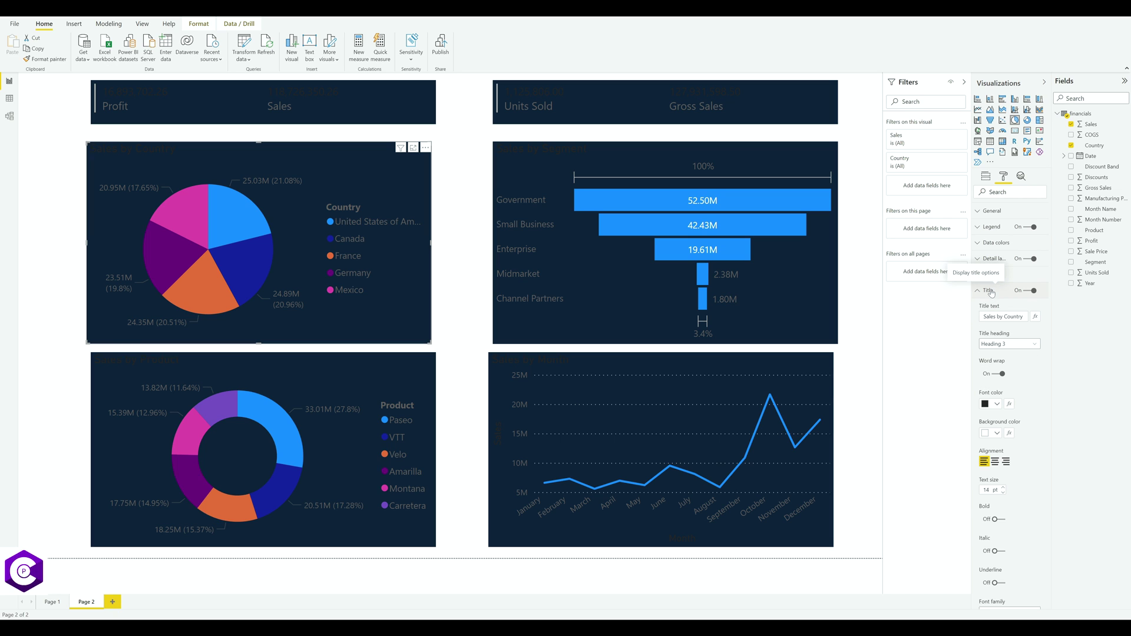
pyautogui.click(995, 404)
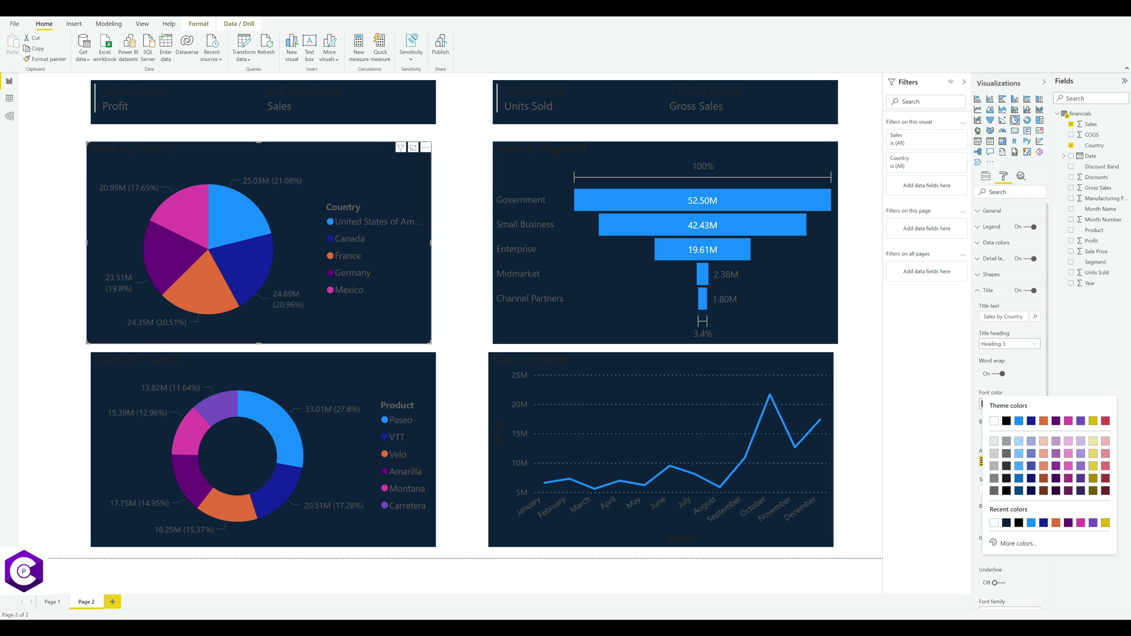
pyautogui.click(994, 422)
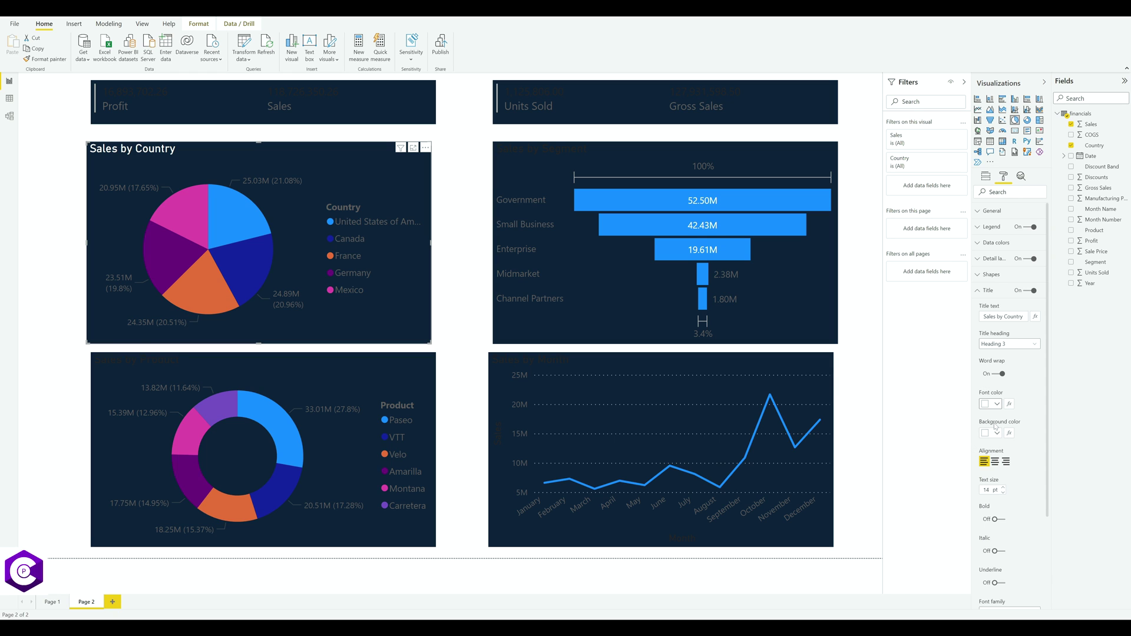
pyautogui.click(995, 462)
# Make the pie chart's legend text and detail labels white.
pyautogui.click(992, 228)
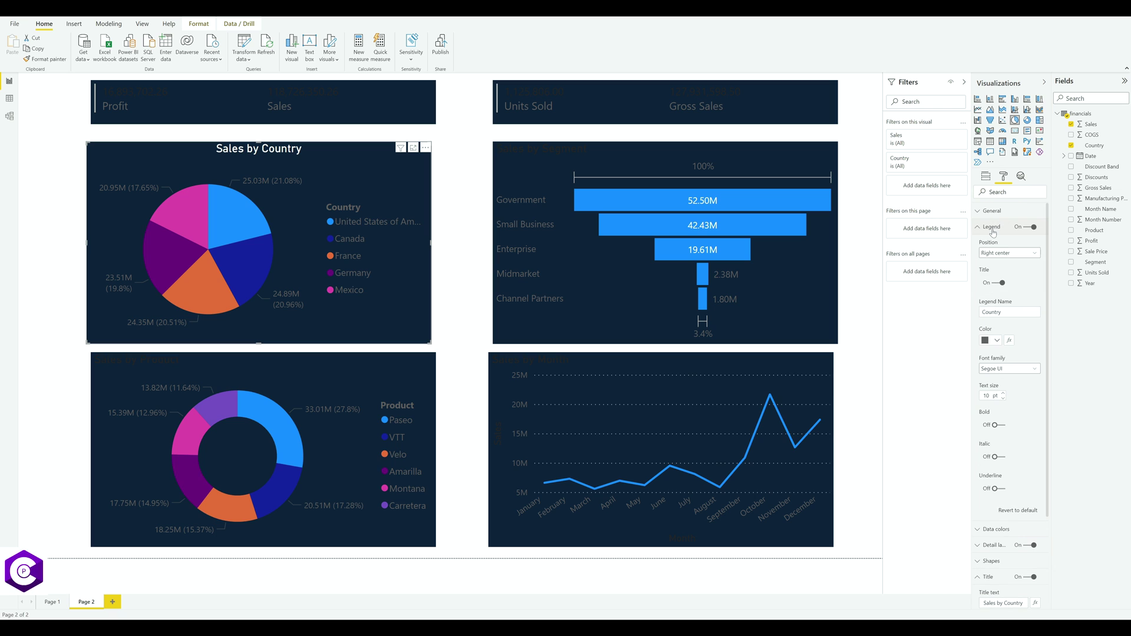
pyautogui.click(989, 342)
pyautogui.click(995, 361)
pyautogui.click(992, 228)
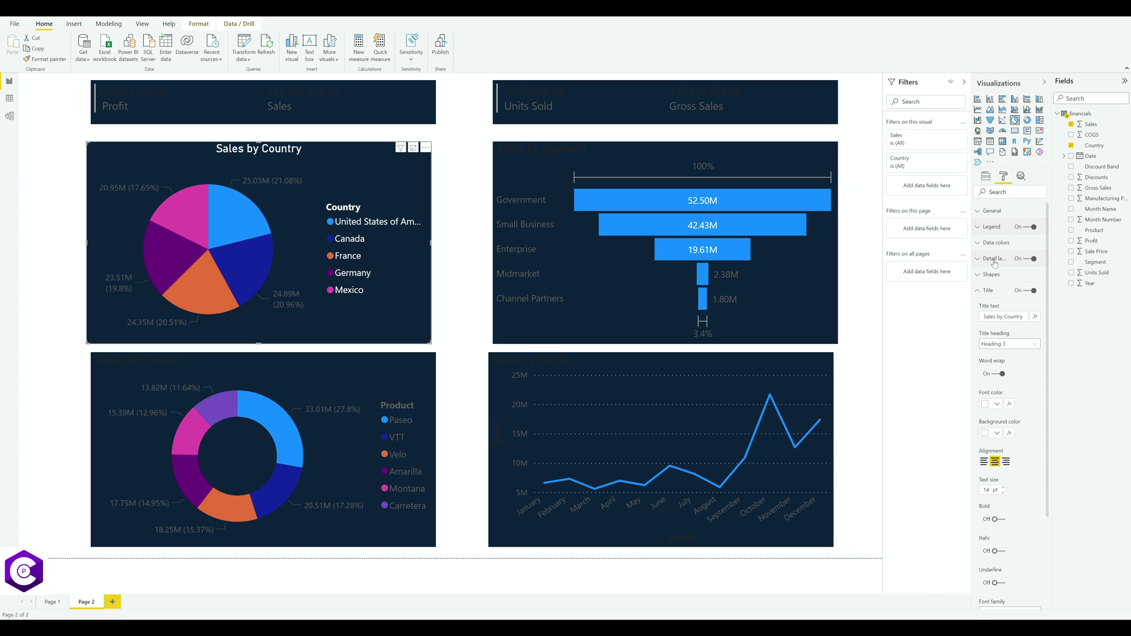
pyautogui.click(994, 259)
pyautogui.click(984, 312)
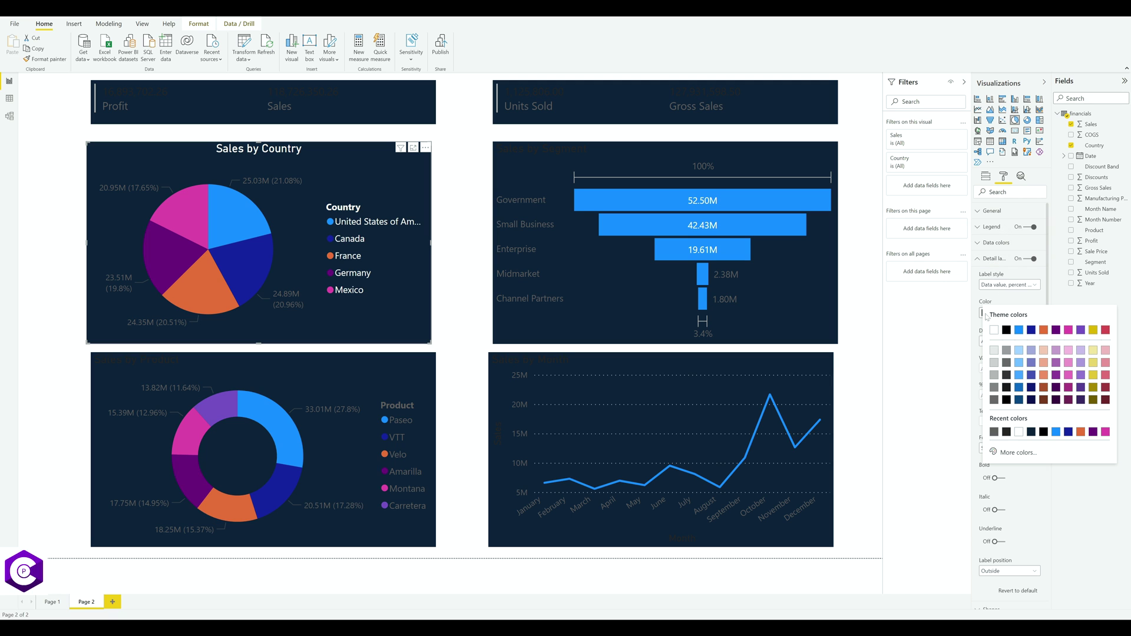
pyautogui.click(994, 330)
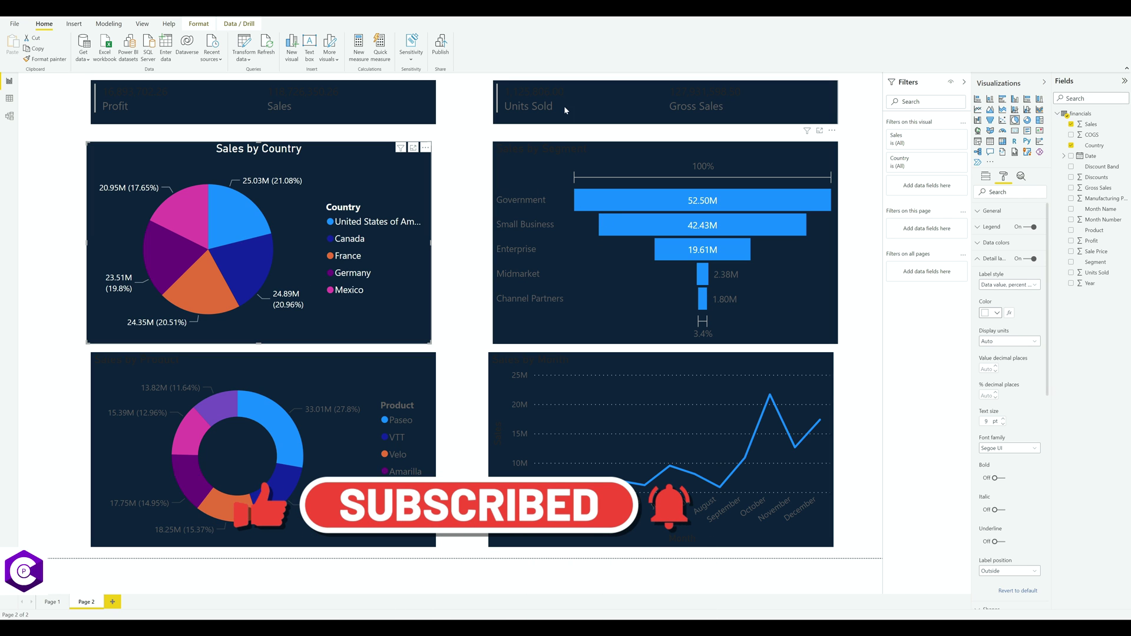
pyautogui.click(530, 172)
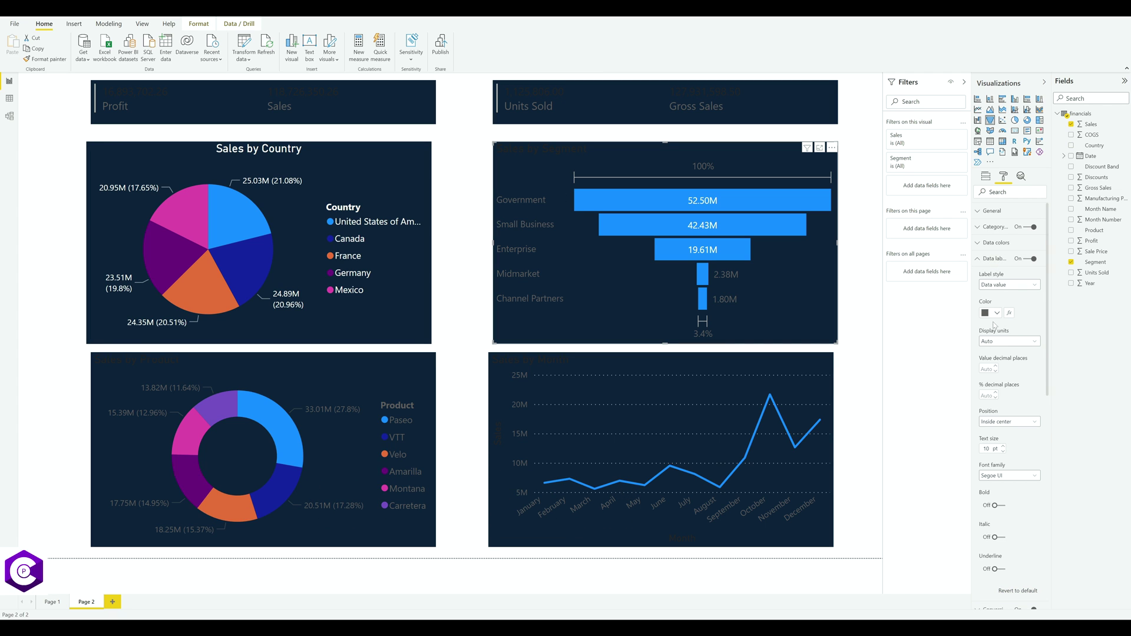
# Make the Sales by Segment funnel's data labels and category labels white.
pyautogui.click(996, 313)
pyautogui.click(994, 331)
pyautogui.click(994, 228)
pyautogui.click(995, 254)
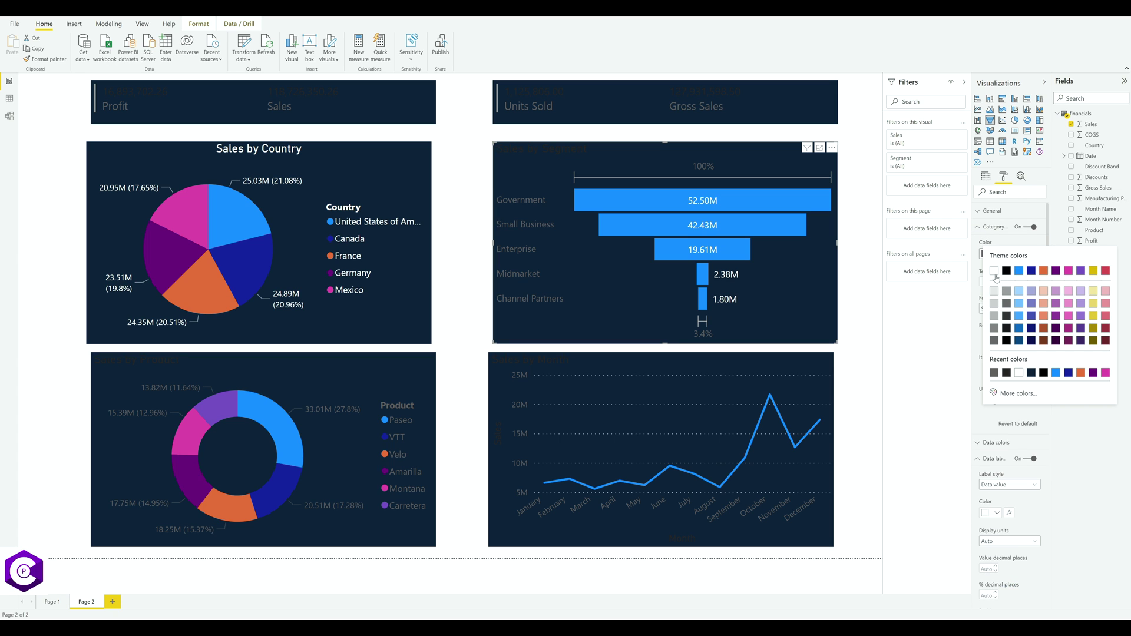
pyautogui.click(995, 271)
pyautogui.click(995, 228)
# Make the Sales by Segment title white and centre-aligned.
pyautogui.click(985, 288)
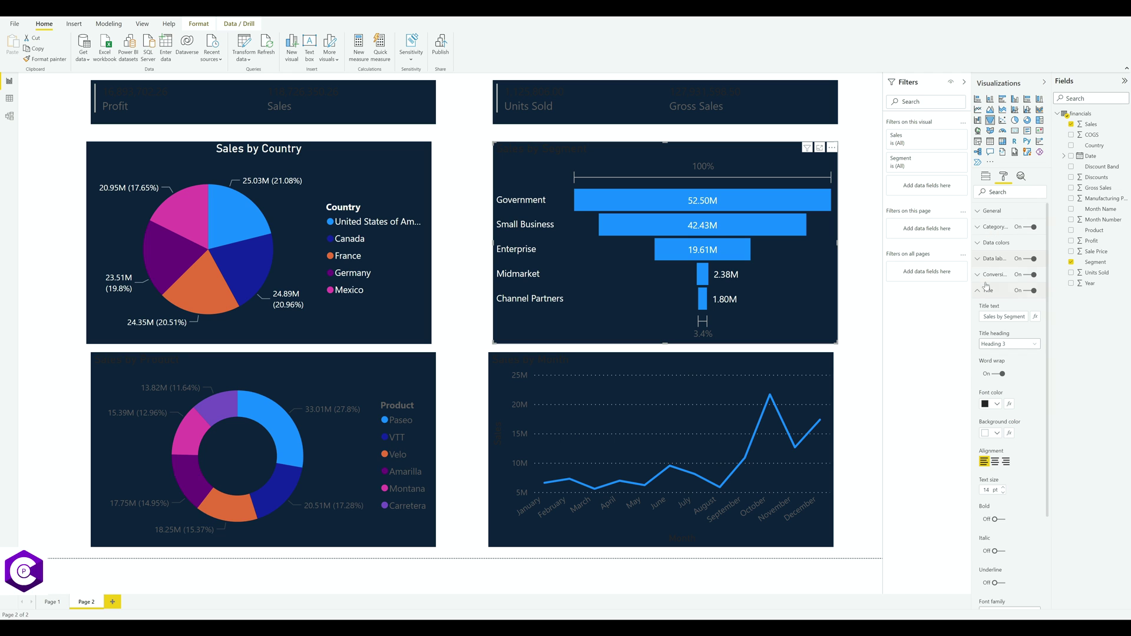
pyautogui.click(985, 404)
pyautogui.click(994, 419)
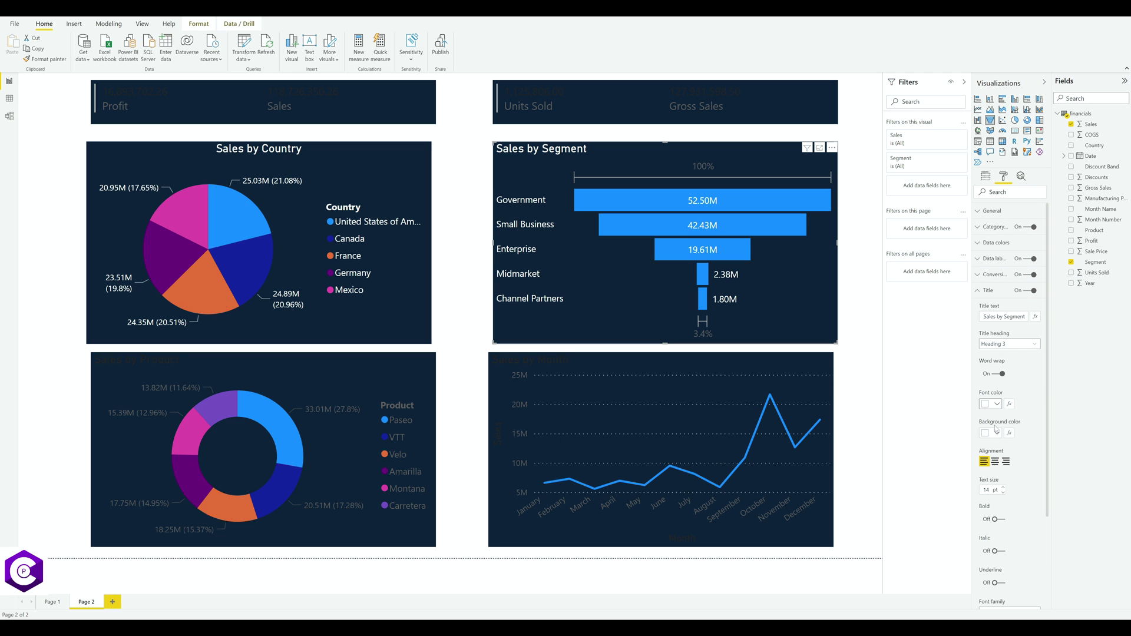
pyautogui.click(995, 462)
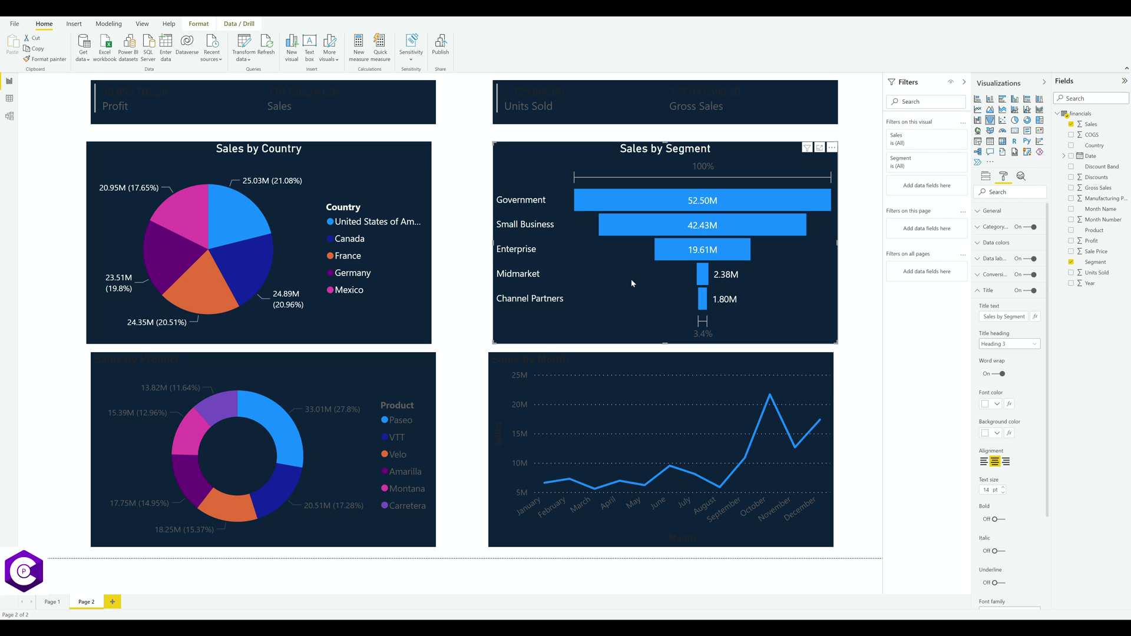
pyautogui.click(343, 368)
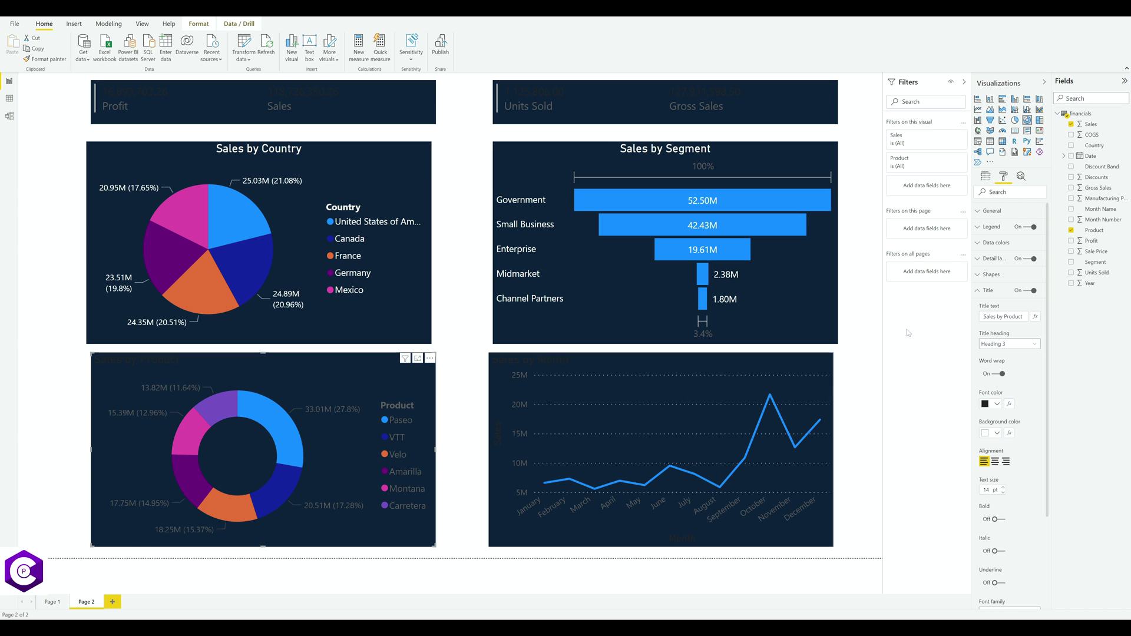
# Make the Sales by Product donut's legend text white.
pyautogui.click(987, 228)
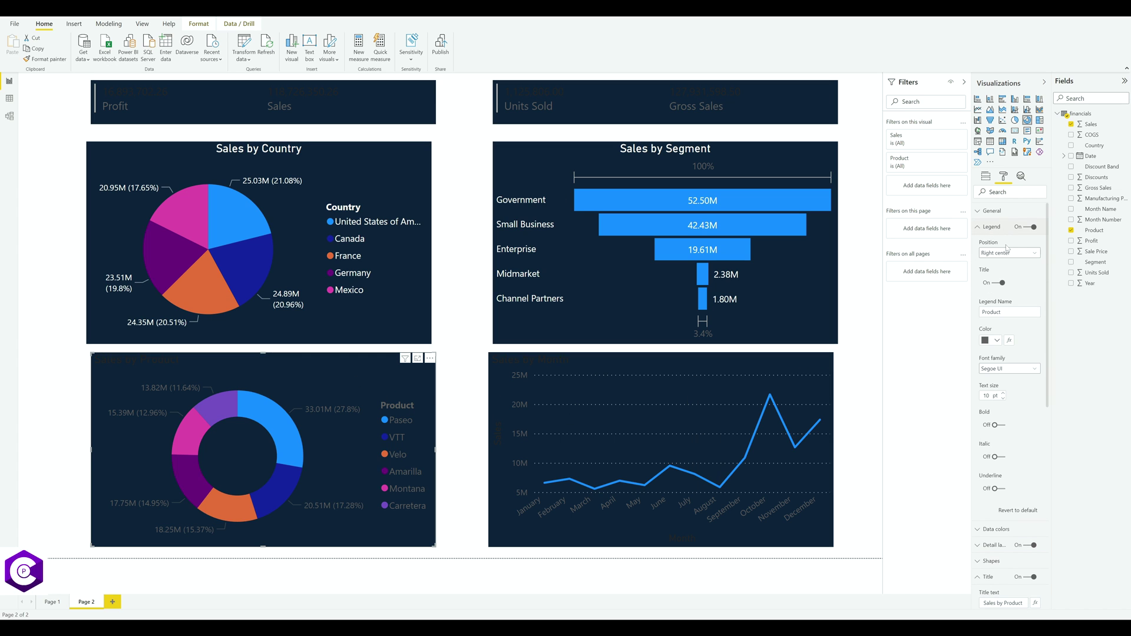
pyautogui.click(982, 341)
pyautogui.click(991, 356)
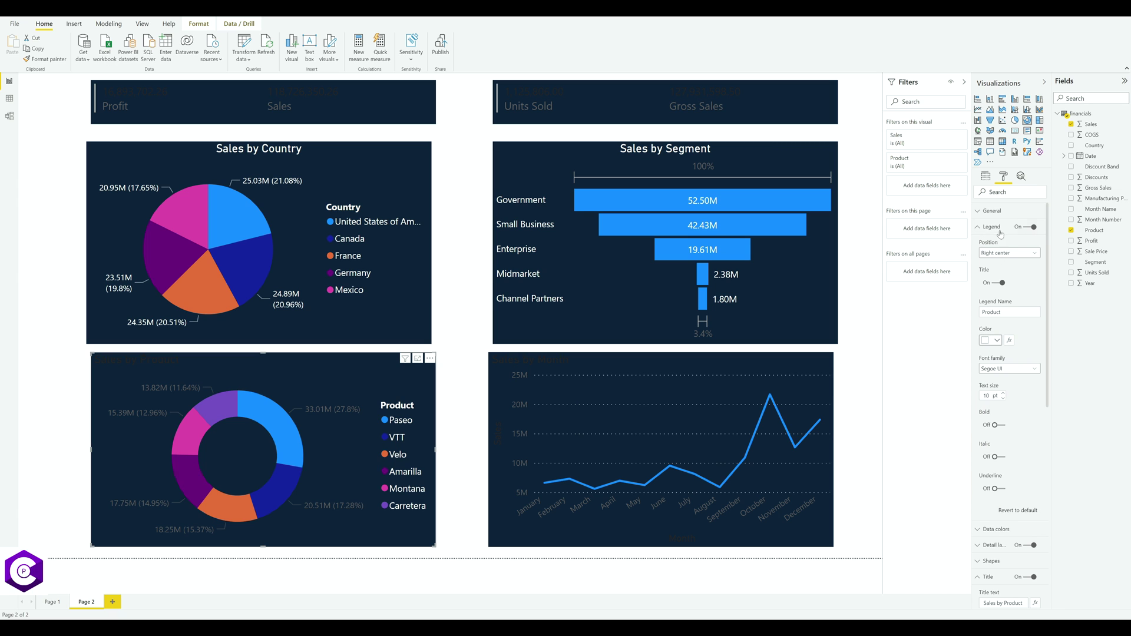
pyautogui.click(991, 227)
# Make the Sales by Product title white and centre-aligned.
pyautogui.click(991, 258)
pyautogui.click(985, 314)
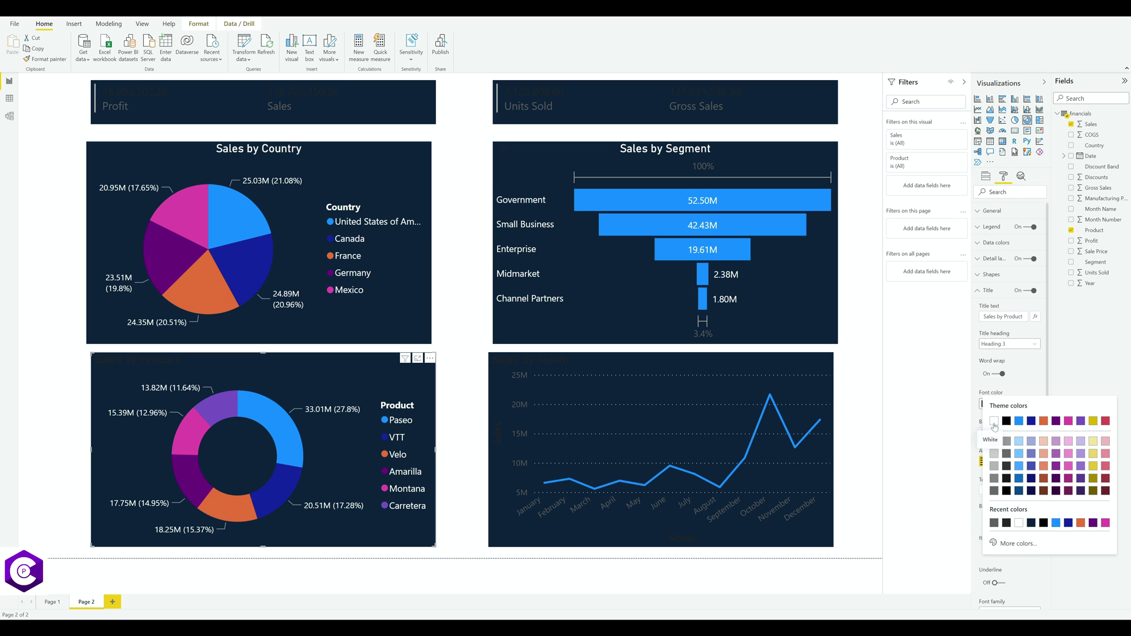
pyautogui.click(994, 422)
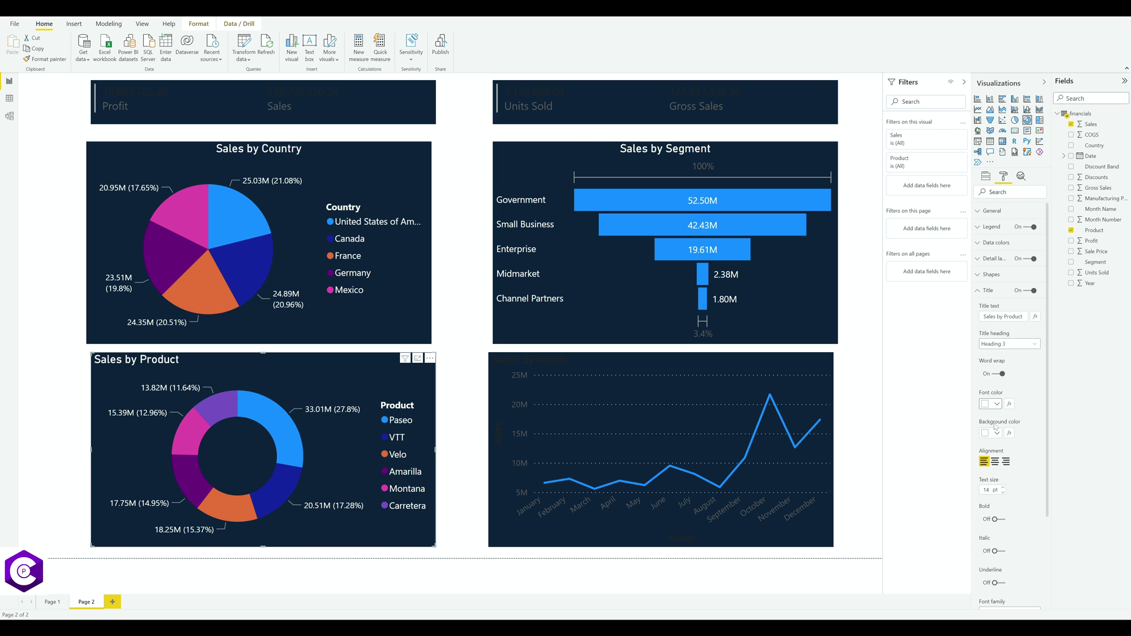
pyautogui.click(995, 462)
pyautogui.click(990, 291)
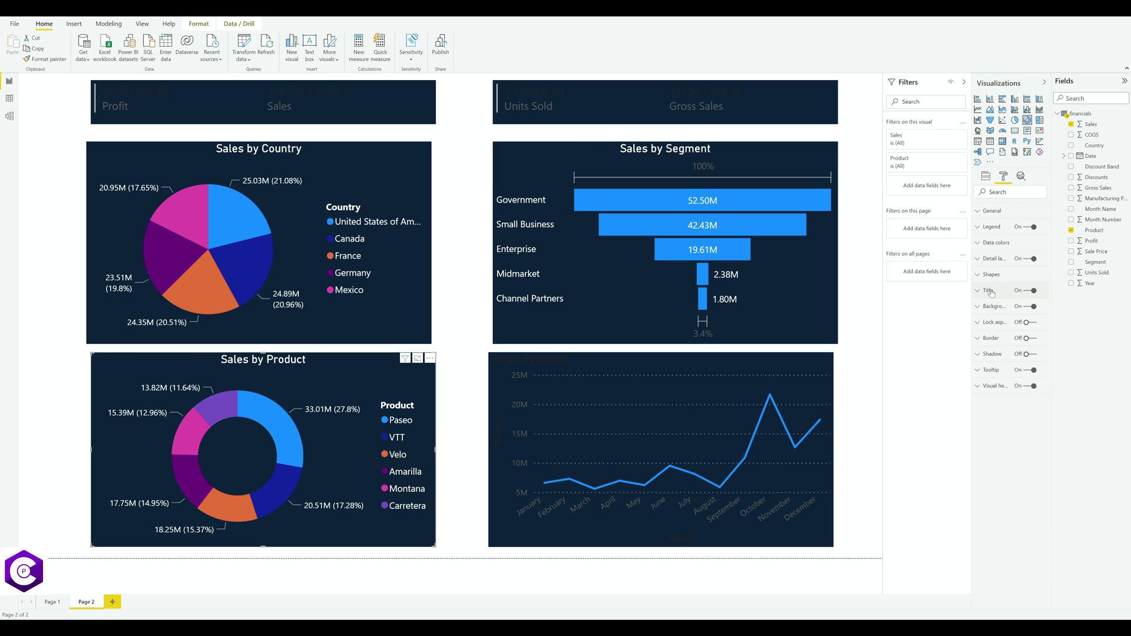
pyautogui.click(668, 360)
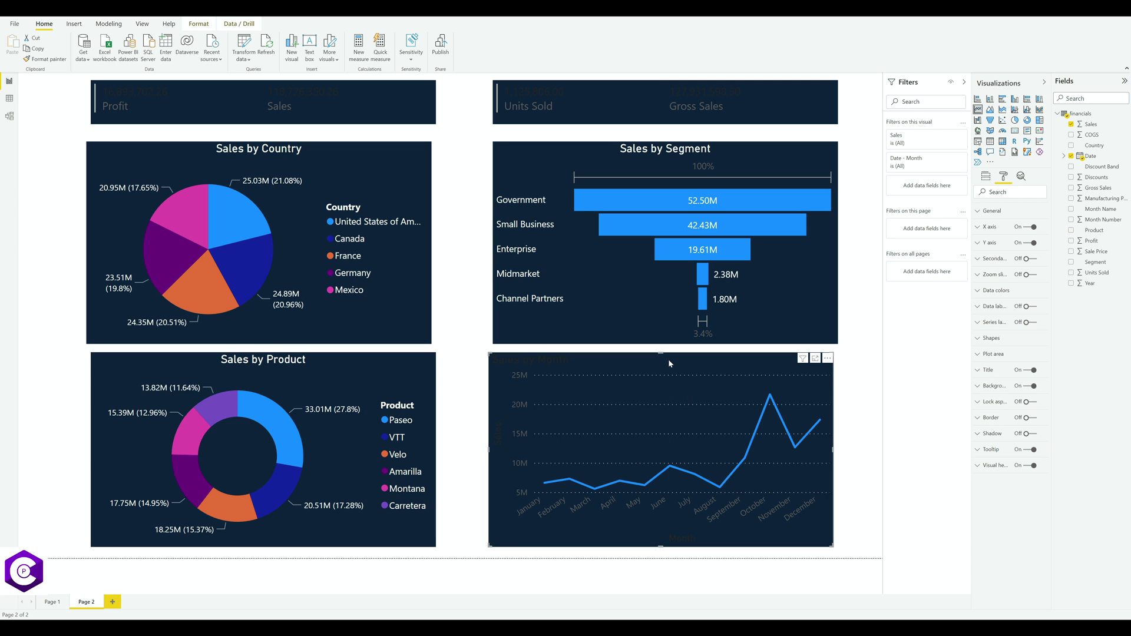
pyautogui.click(627, 104)
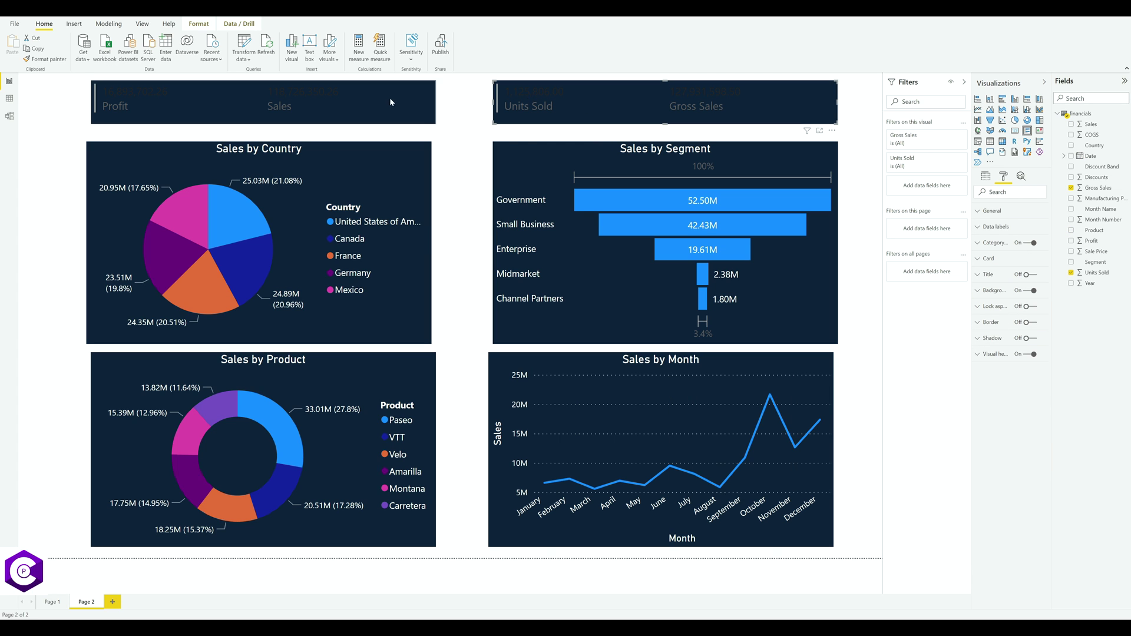
# Make the Units Sold and Gross Sales card's category labels and values white.
pyautogui.click(991, 245)
pyautogui.click(996, 270)
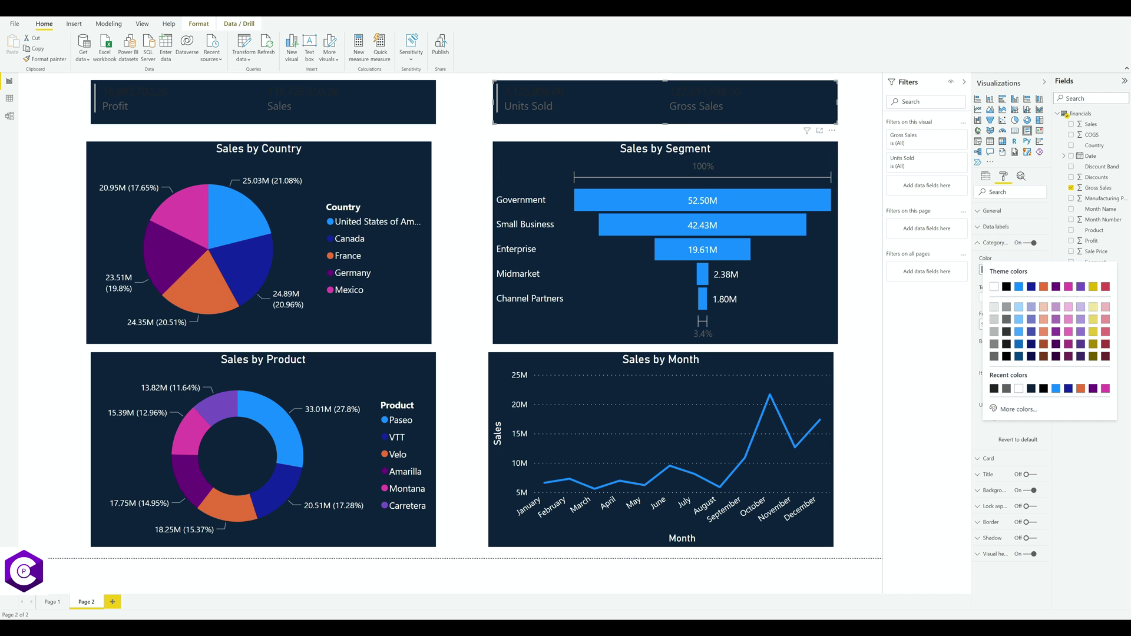
pyautogui.click(995, 292)
pyautogui.click(995, 227)
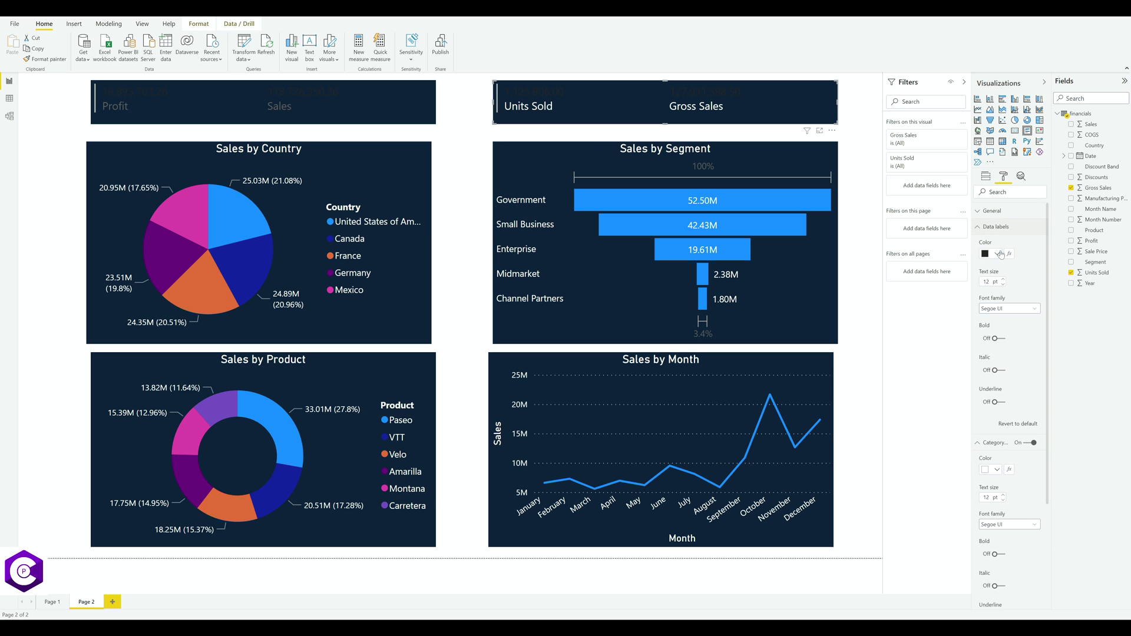
pyautogui.click(992, 257)
pyautogui.click(994, 271)
# Make the Profit and Sales card's labels white.
pyautogui.click(366, 100)
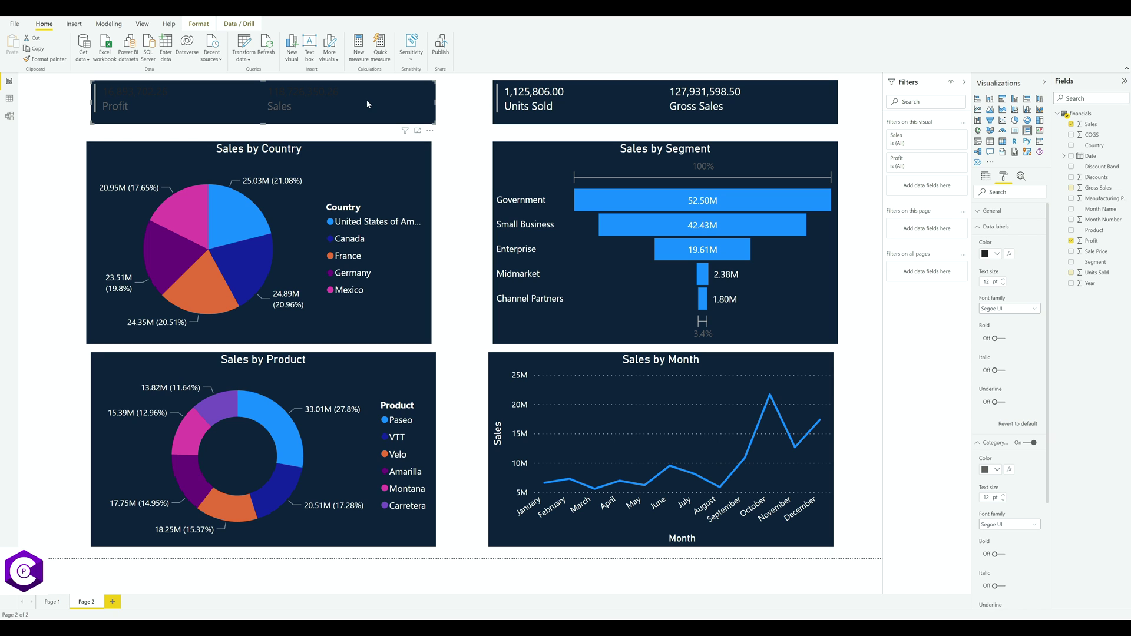
pyautogui.click(995, 269)
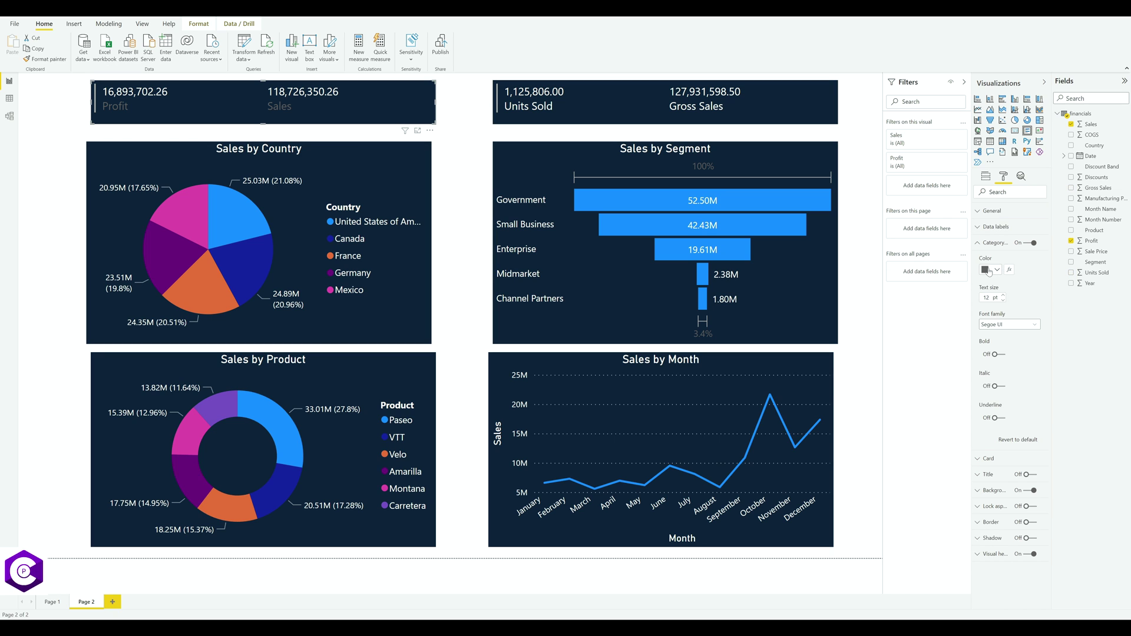
pyautogui.click(994, 286)
pyautogui.click(995, 244)
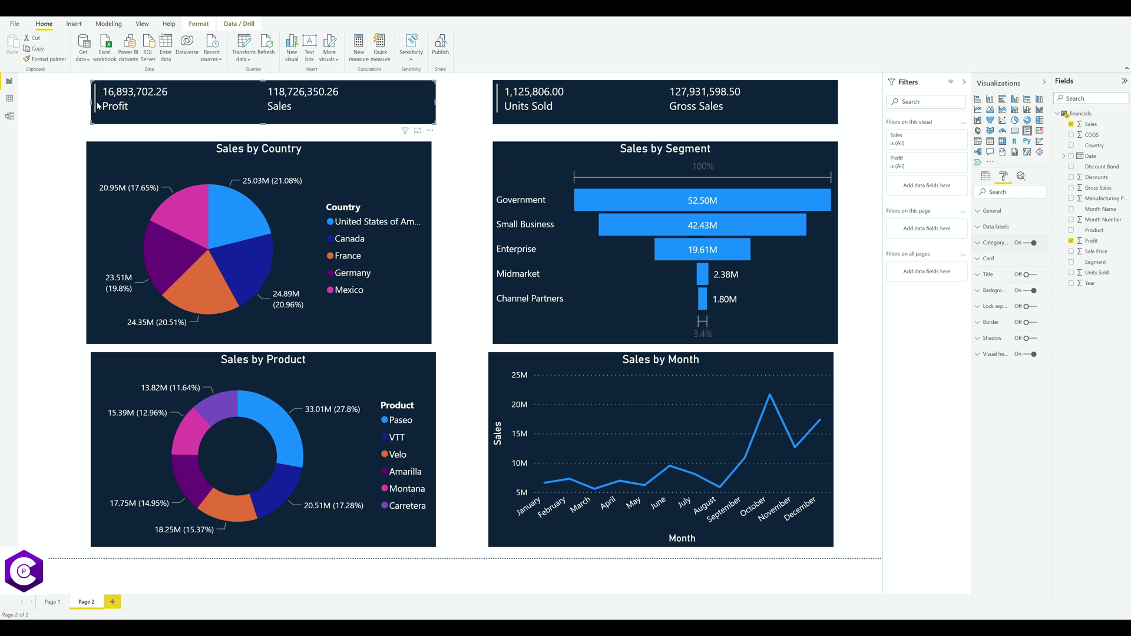
# Turn Show bar off on the Profit/Sales and Units Sold/Gross Sales cards.
pyautogui.click(994, 259)
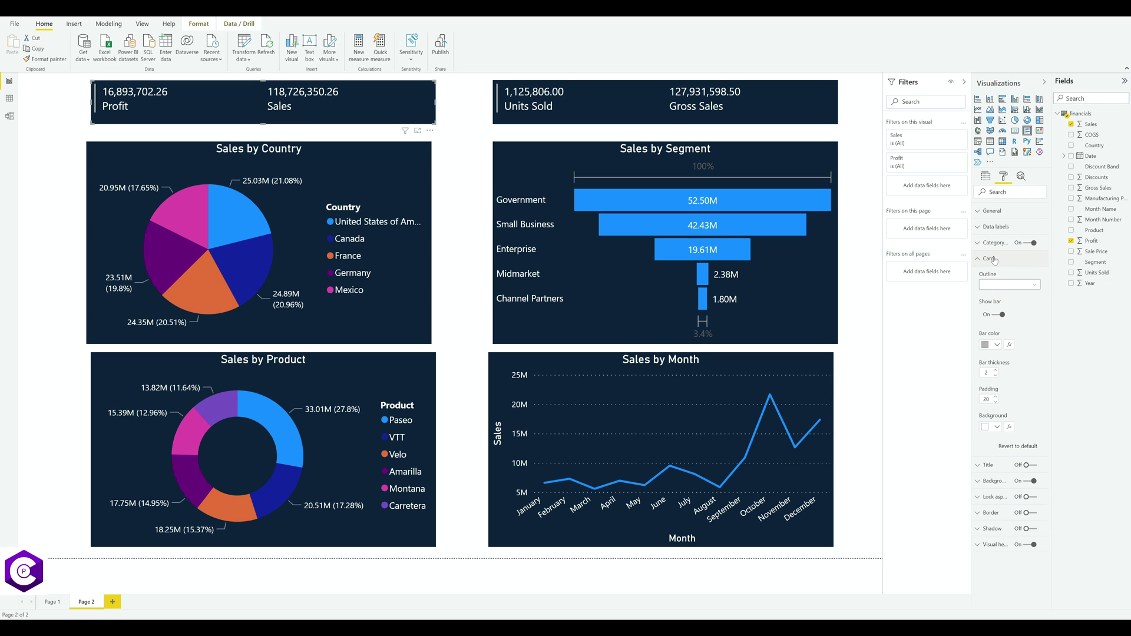
pyautogui.click(998, 315)
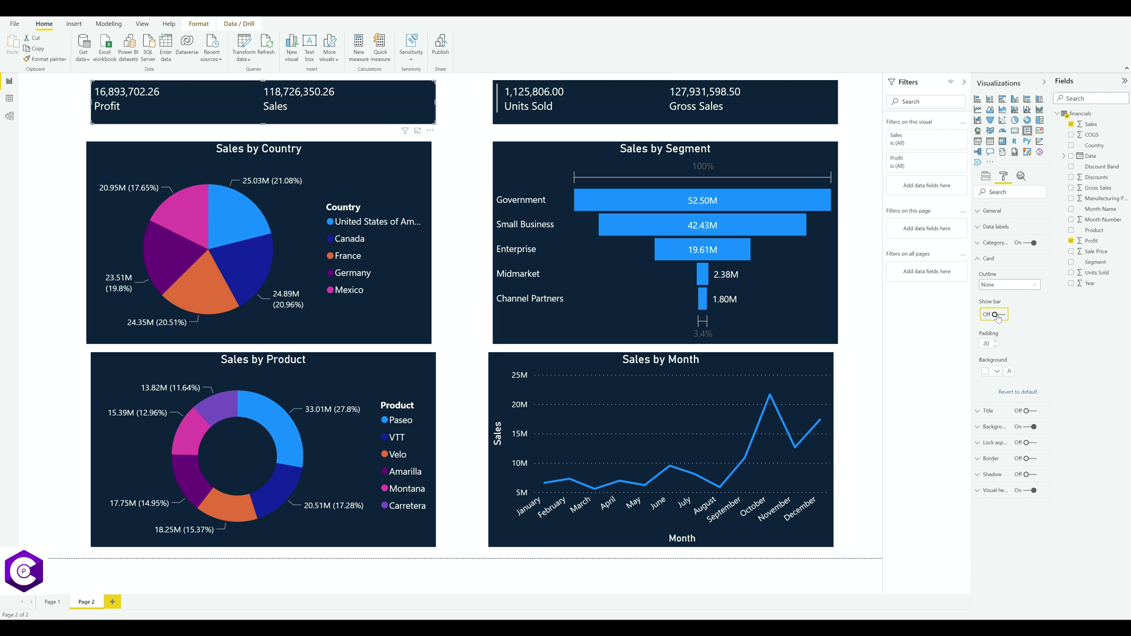
pyautogui.click(604, 107)
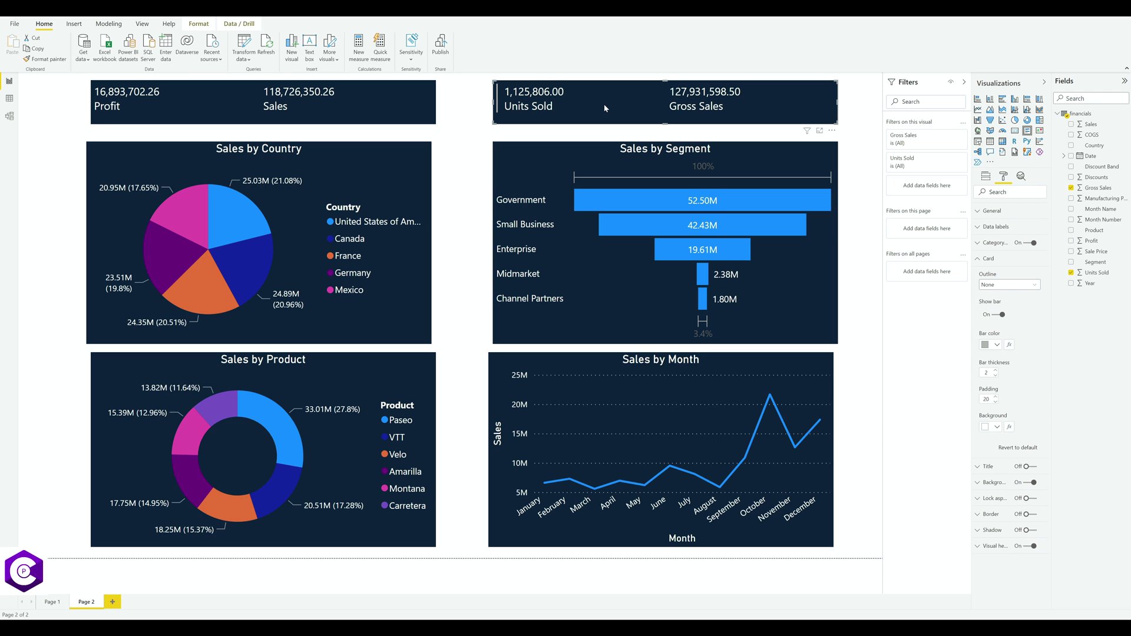
pyautogui.click(997, 315)
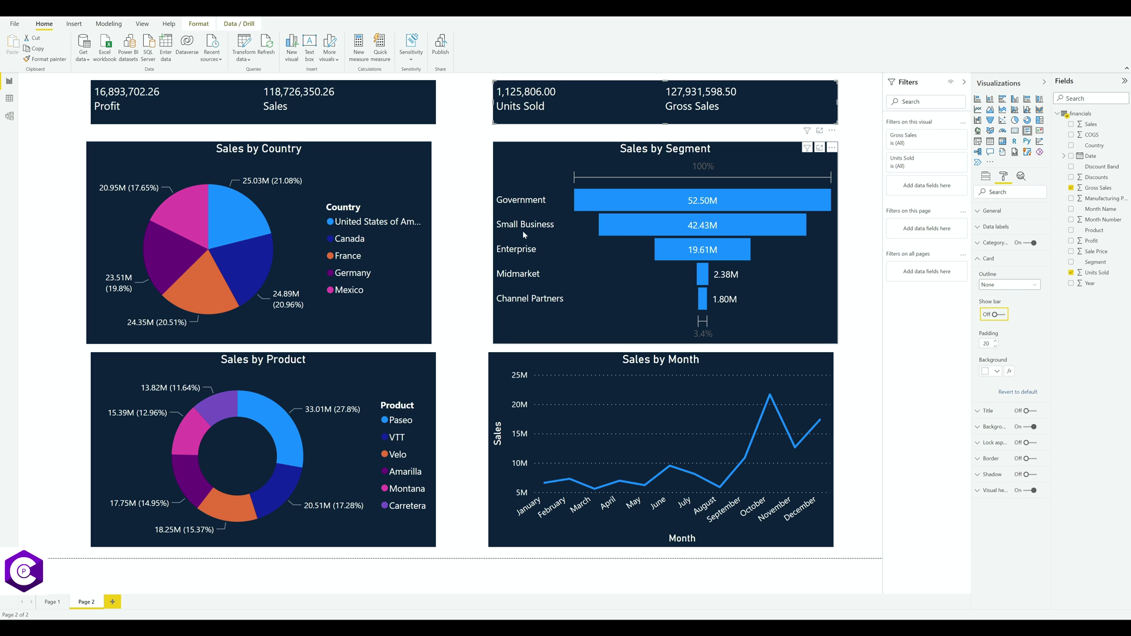
pyautogui.click(334, 167)
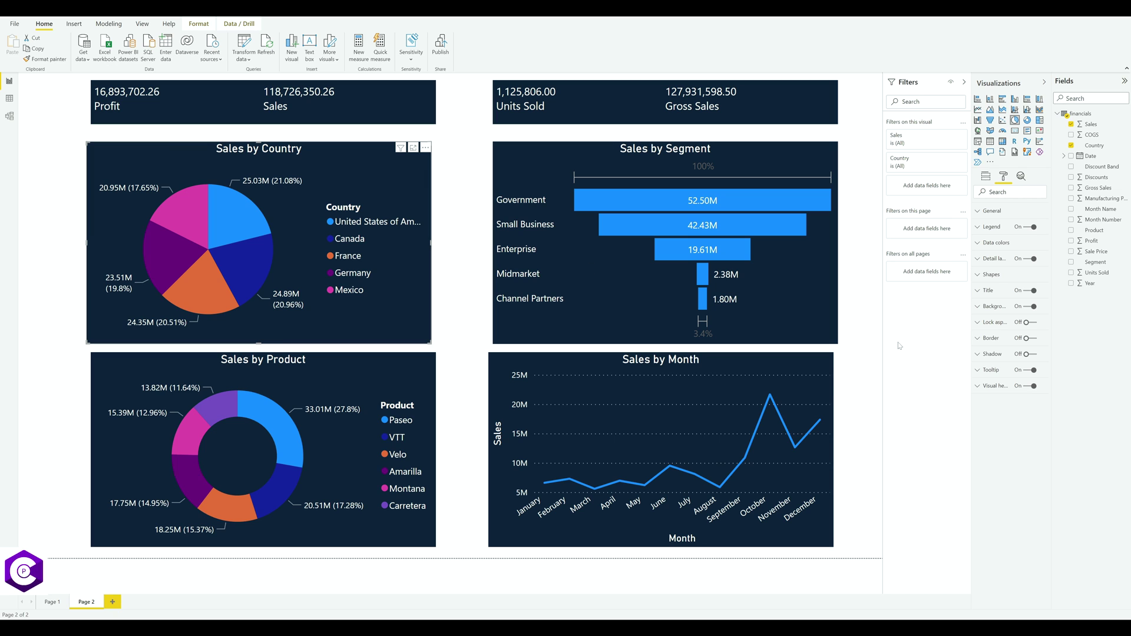
# Give Sales by Country a dark navy border with 30 px rounded corners.
pyautogui.click(994, 338)
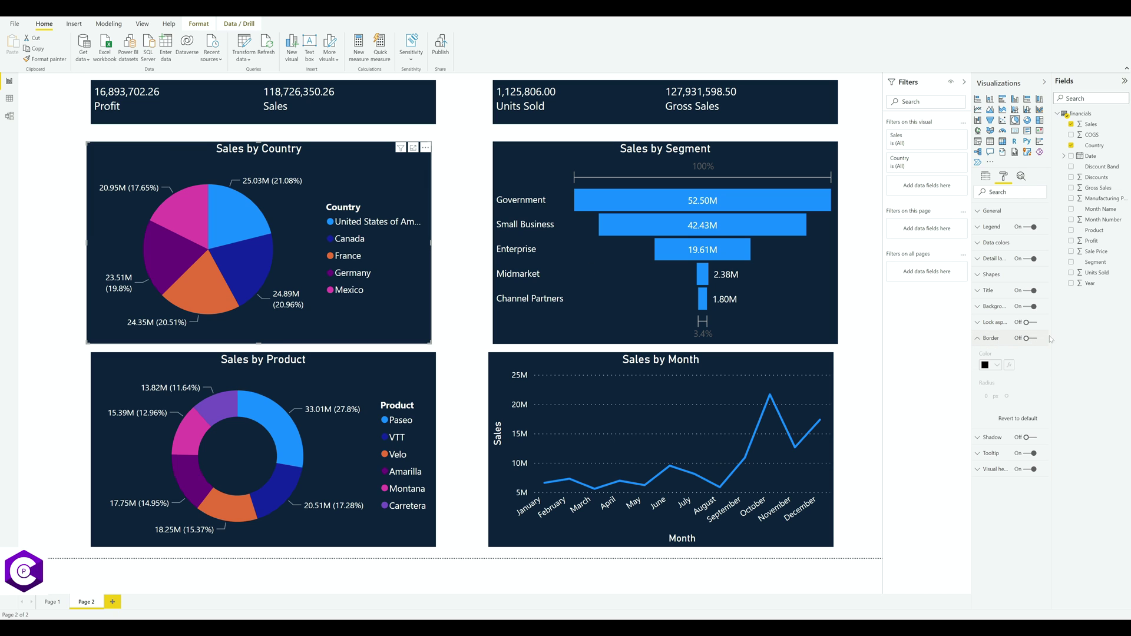
pyautogui.click(1030, 338)
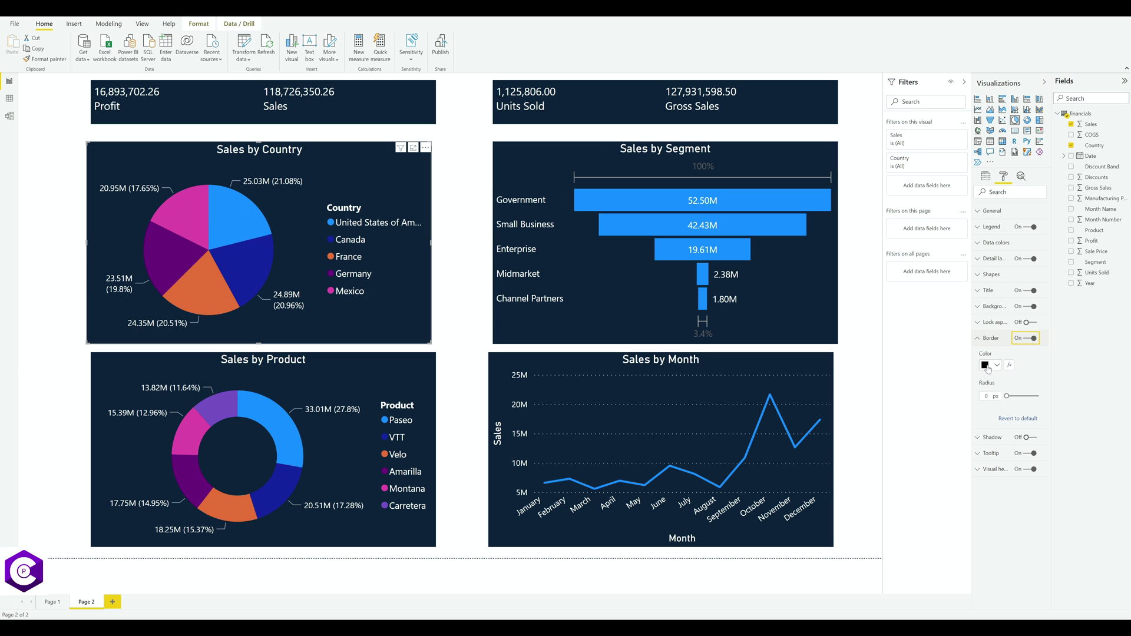
pyautogui.click(988, 366)
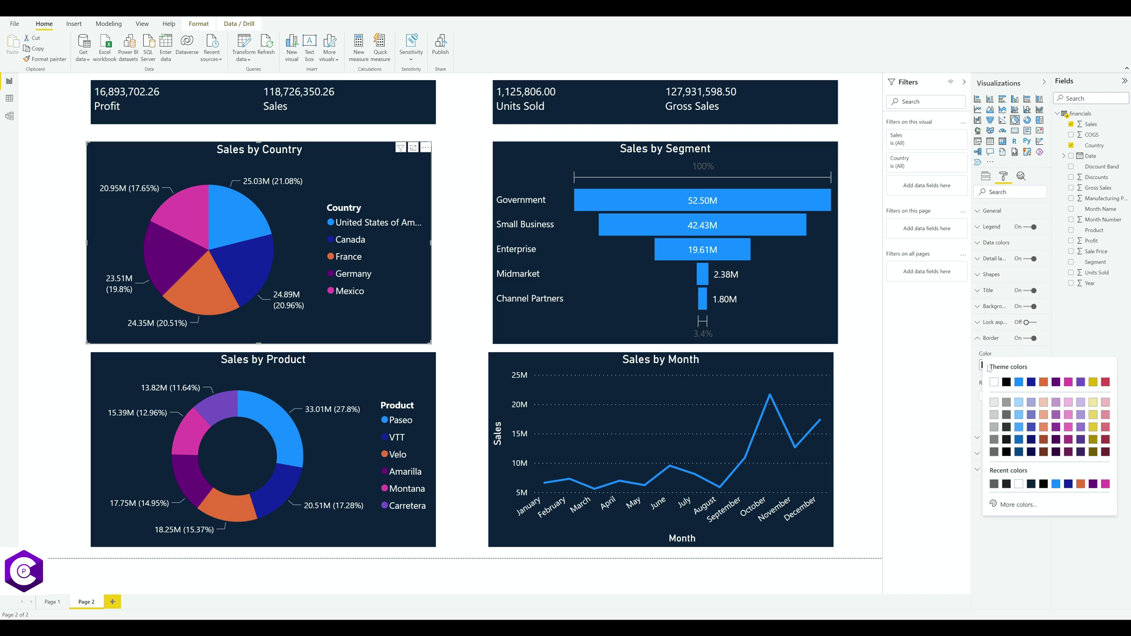
pyautogui.click(1031, 484)
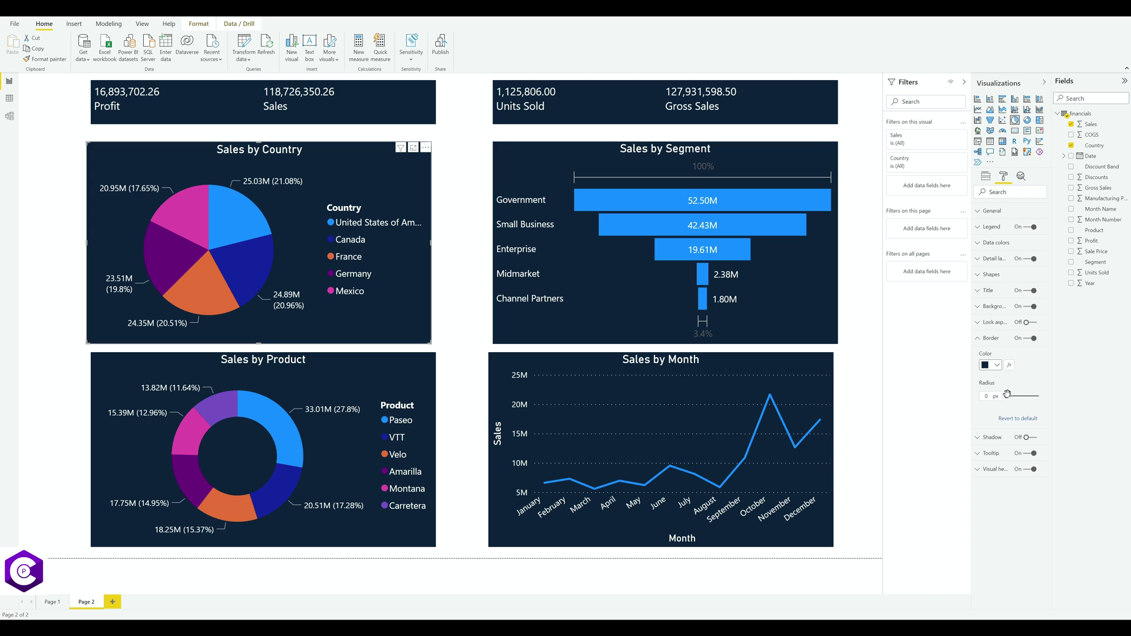
pyautogui.moveTo(1007, 396); pyautogui.dragTo(1087, 397)
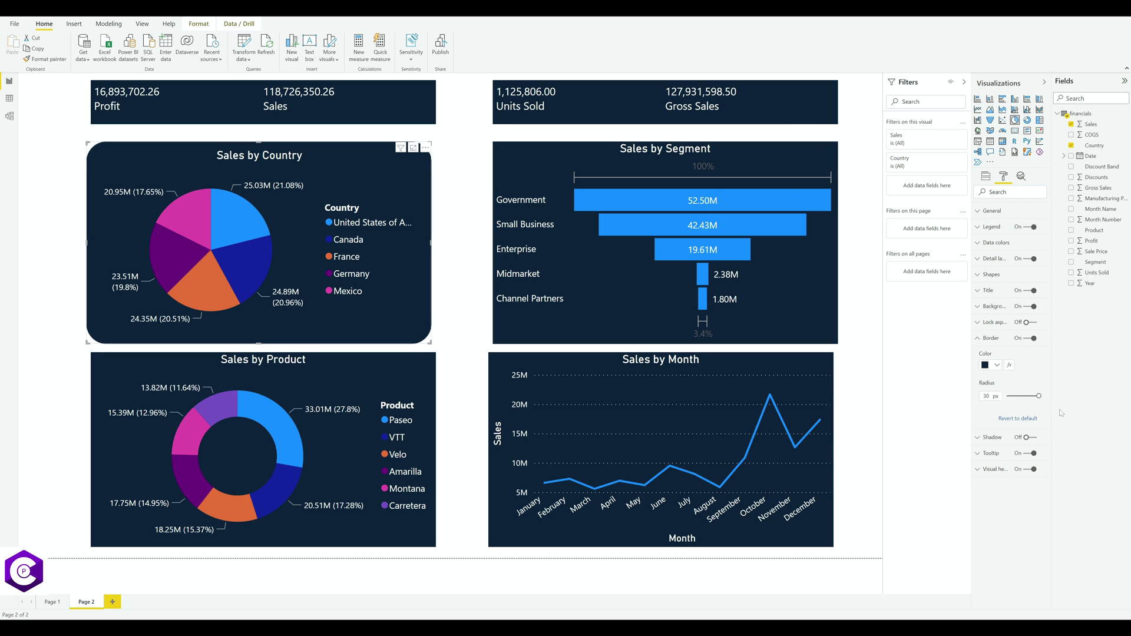
pyautogui.click(993, 338)
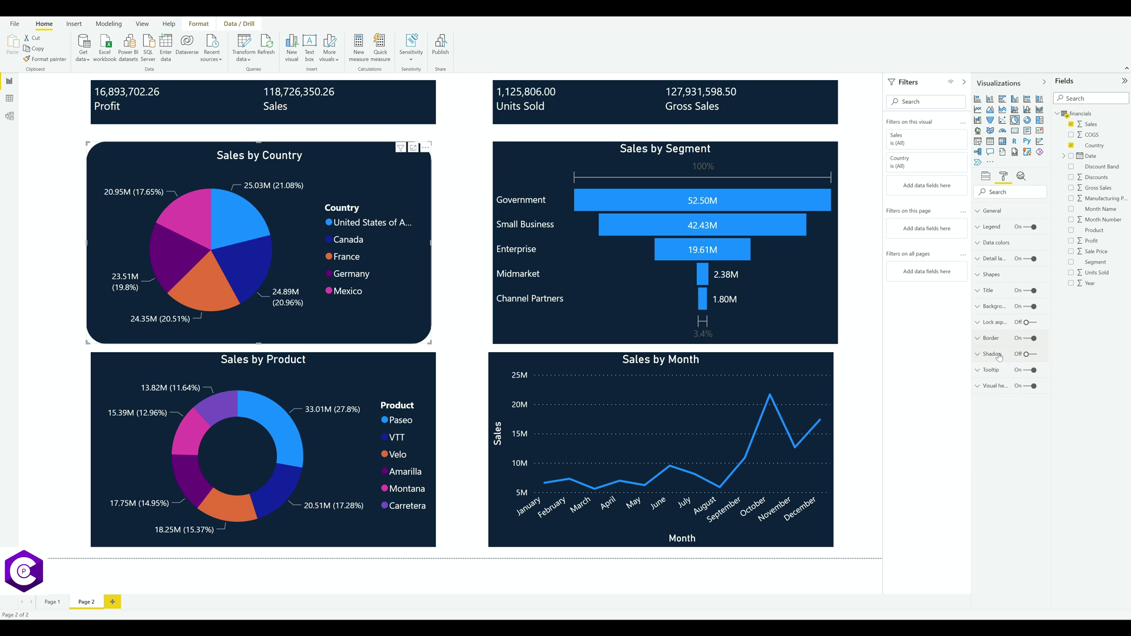
# Add a dark navy #0B2238 drop shadow to Sales by Country.
pyautogui.click(1034, 354)
pyautogui.click(997, 356)
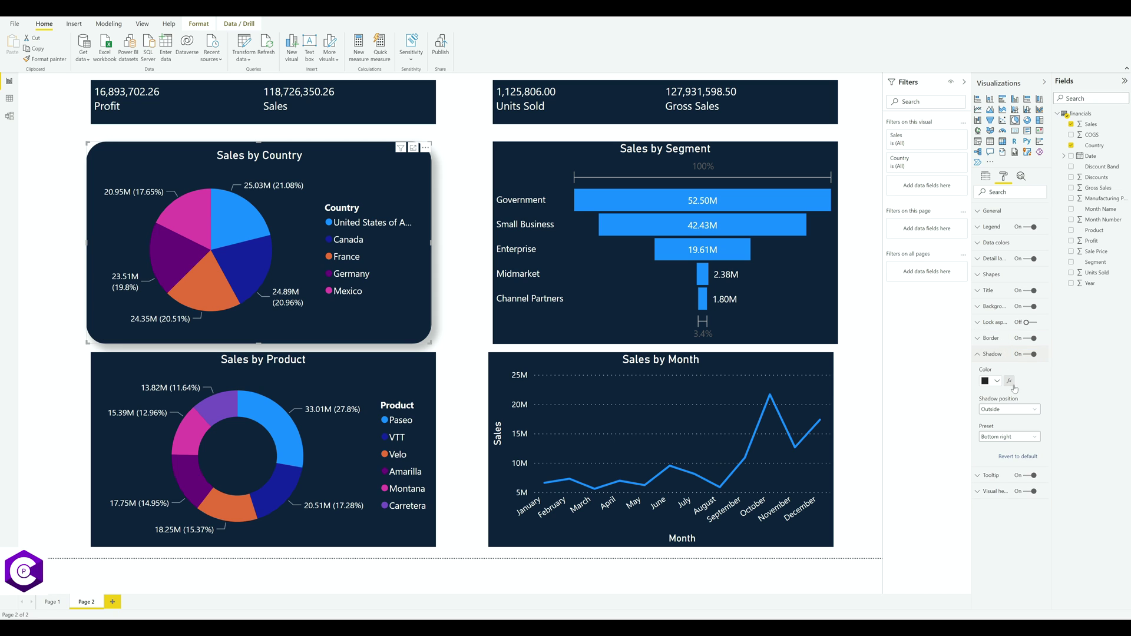
pyautogui.click(996, 381)
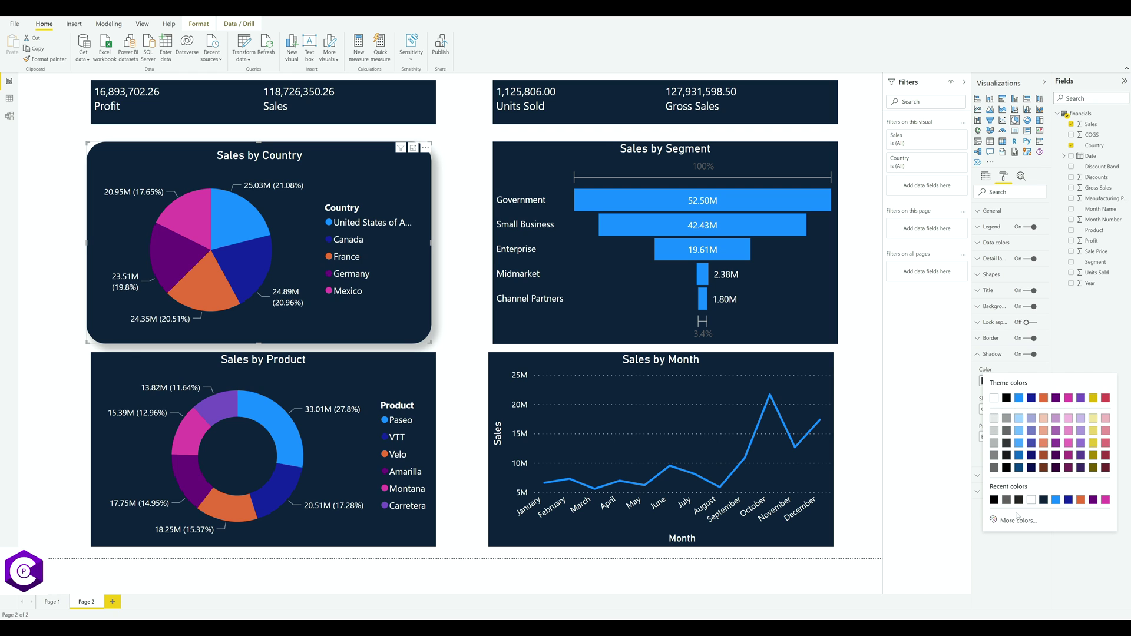
pyautogui.click(1044, 501)
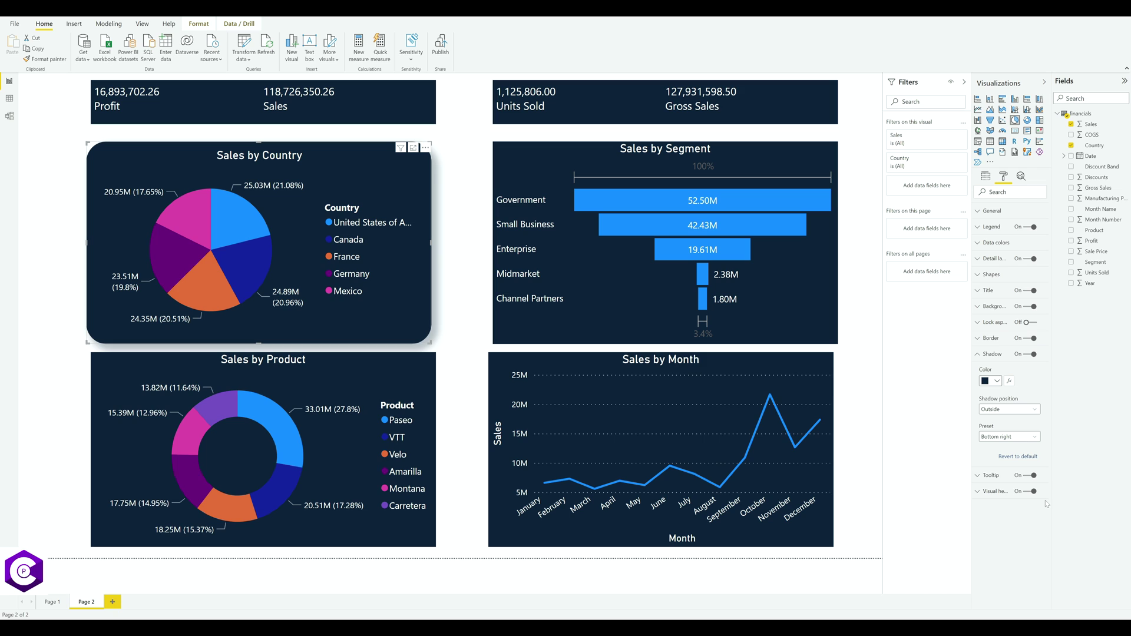
pyautogui.click(429, 215)
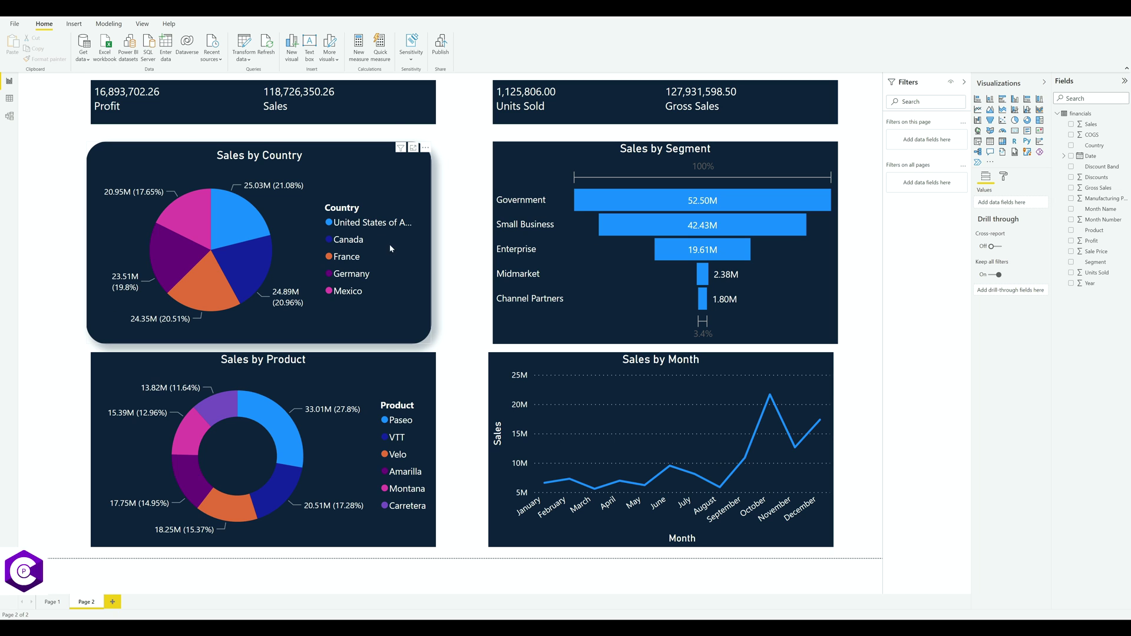
# Turn on Sales by Segment's shadow and give it a dark navy 30 px rounded border.
pyautogui.click(502, 159)
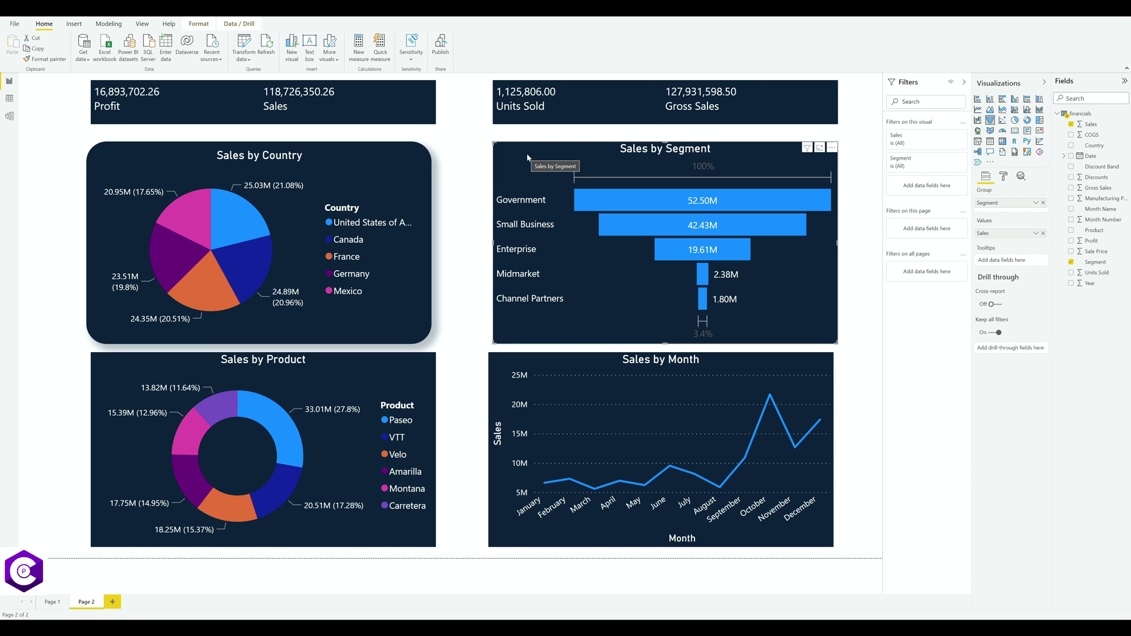
pyautogui.click(1004, 177)
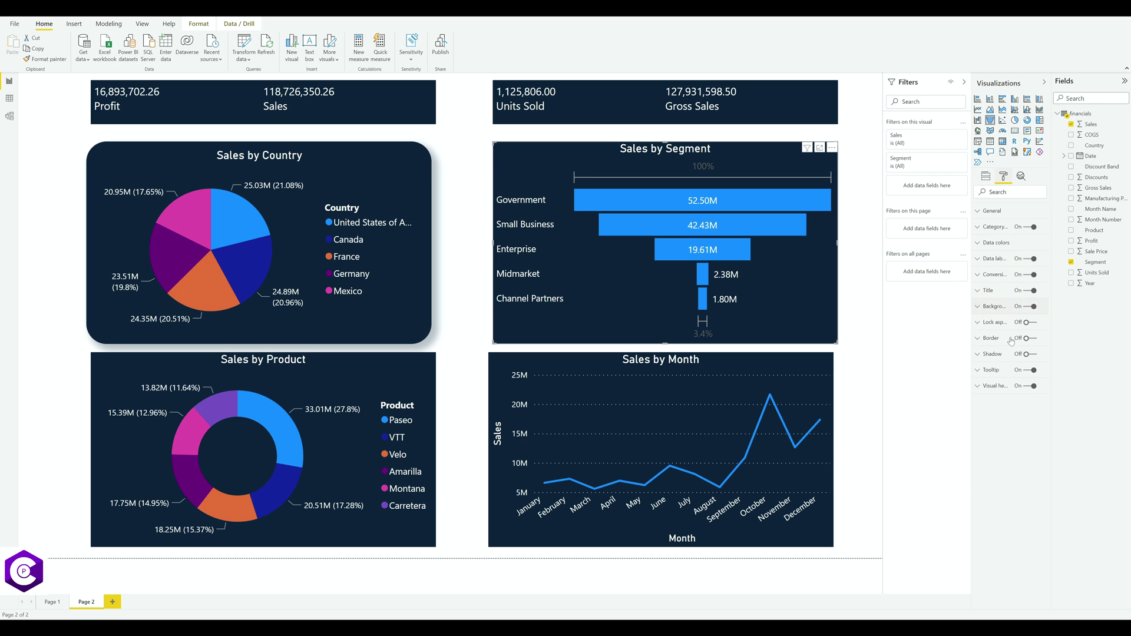
pyautogui.click(1032, 339)
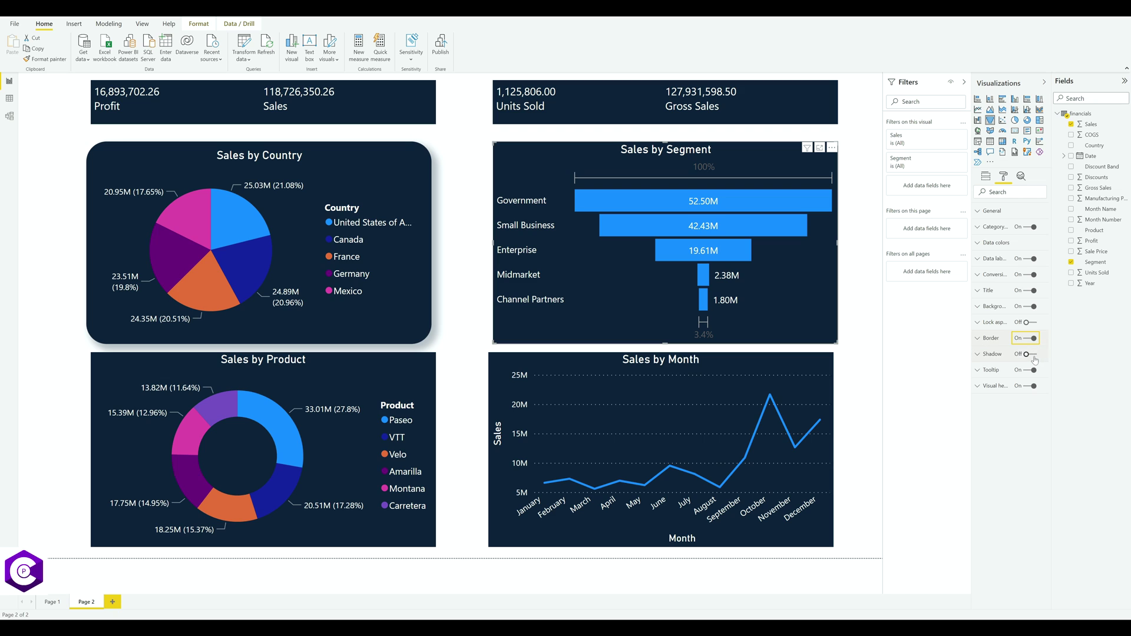
pyautogui.click(1032, 354)
pyautogui.click(993, 339)
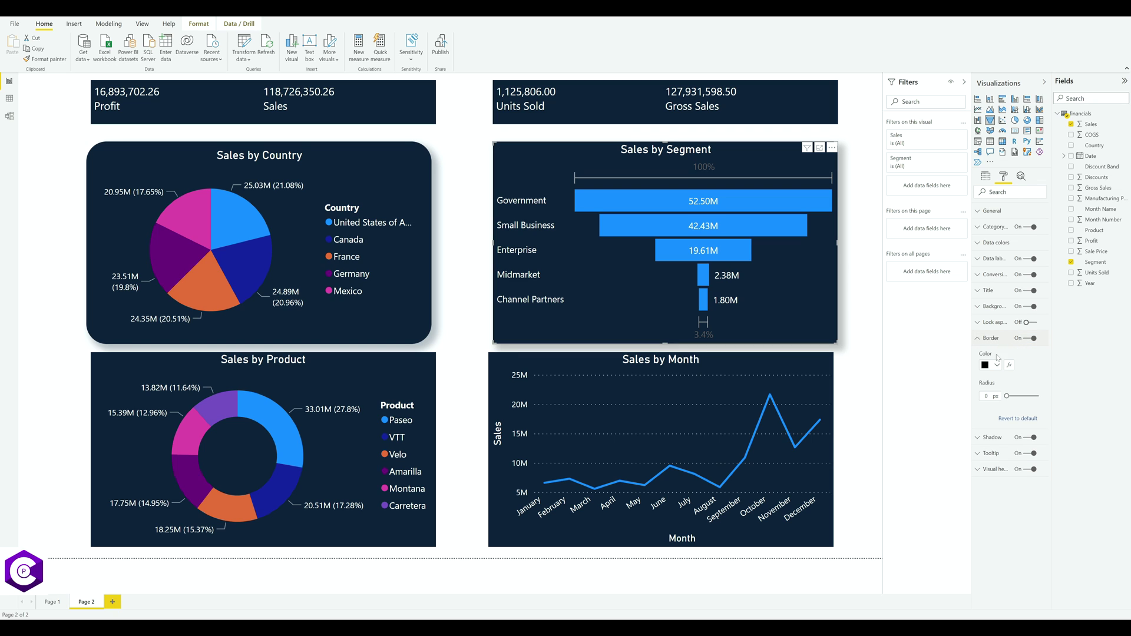
pyautogui.click(987, 366)
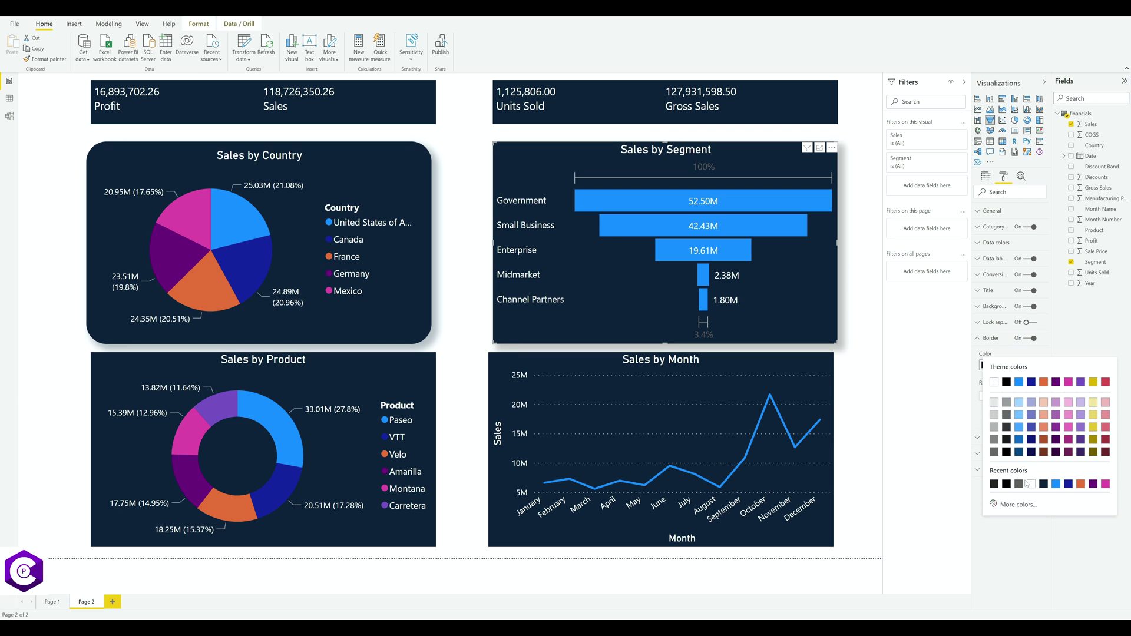
pyautogui.click(1043, 485)
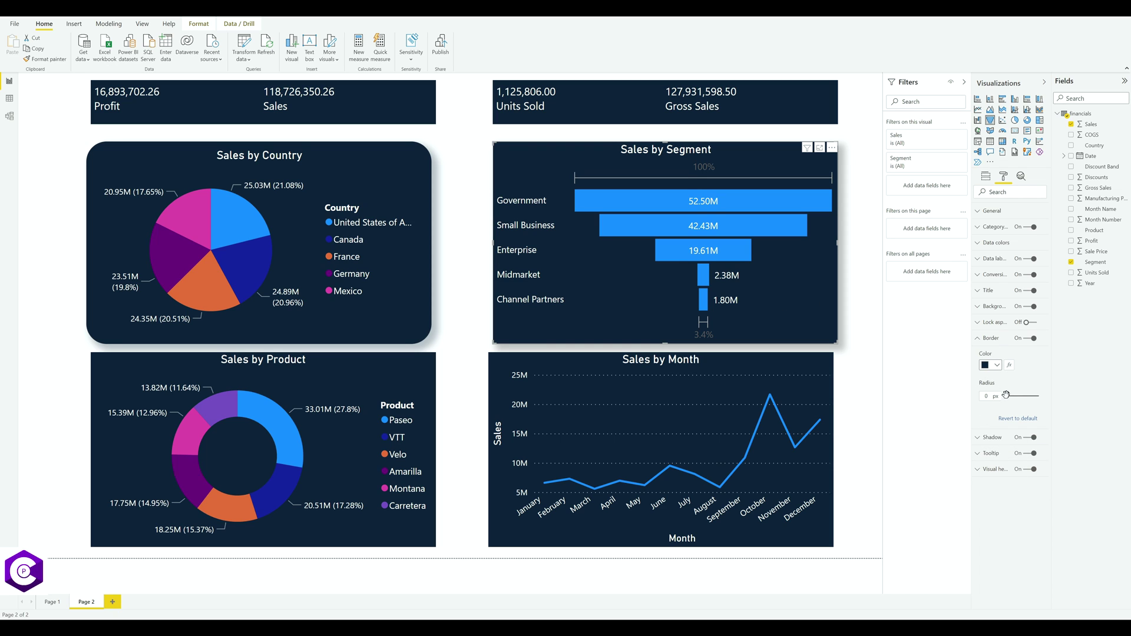
pyautogui.moveTo(1007, 396); pyautogui.dragTo(1039, 395)
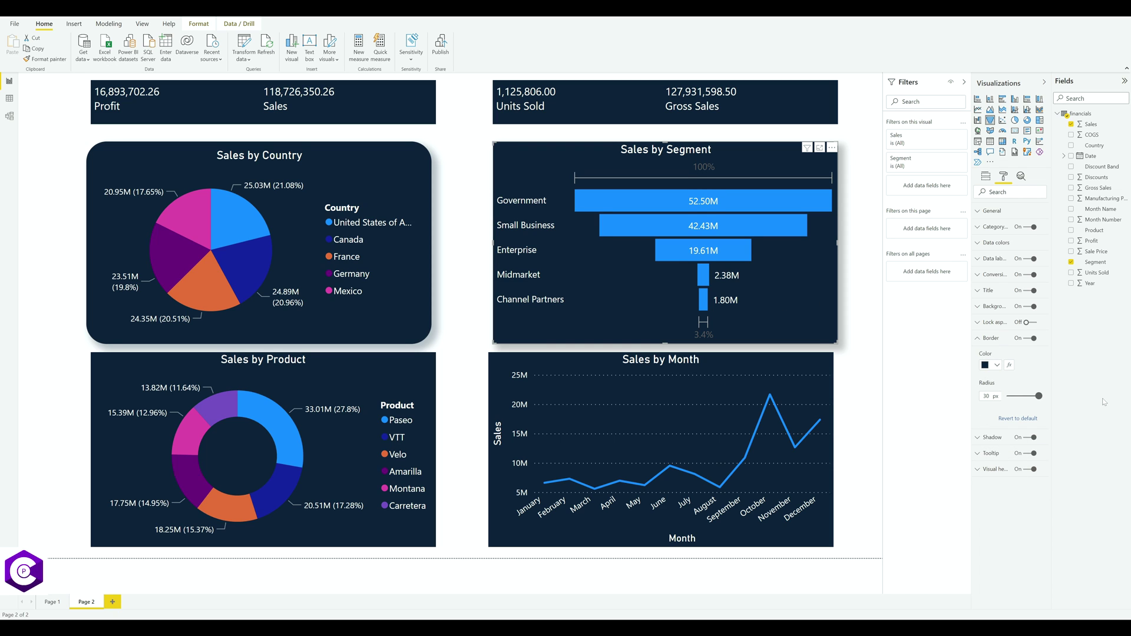
# Set the Sales by Segment shadow colour to dark navy.
pyautogui.click(987, 341)
pyautogui.click(995, 354)
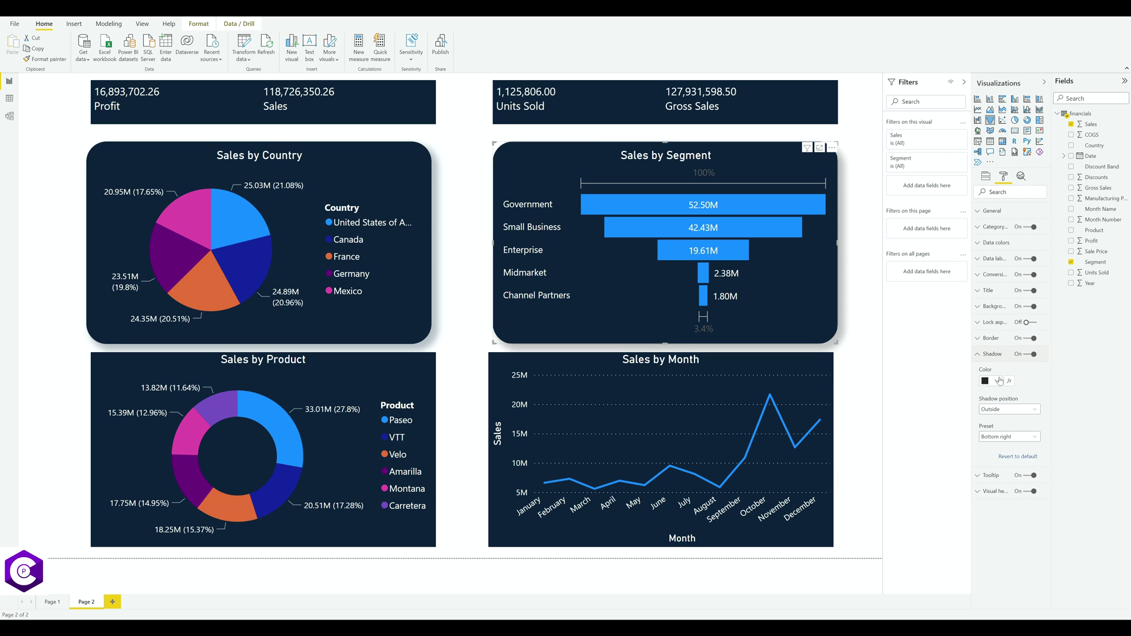
pyautogui.click(1000, 380)
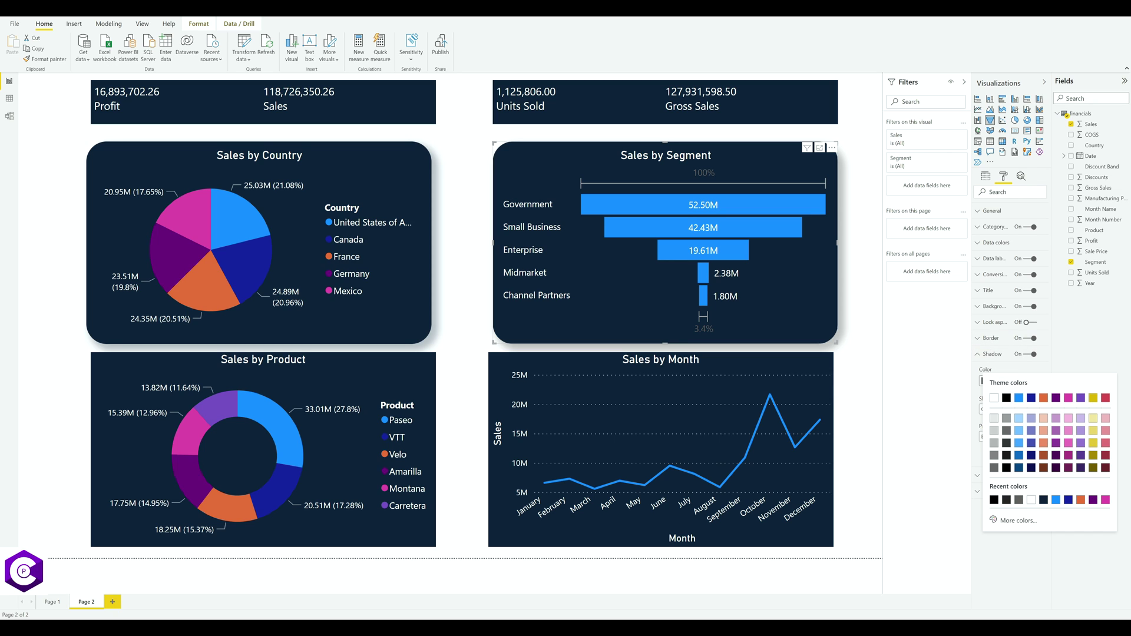
pyautogui.click(1044, 500)
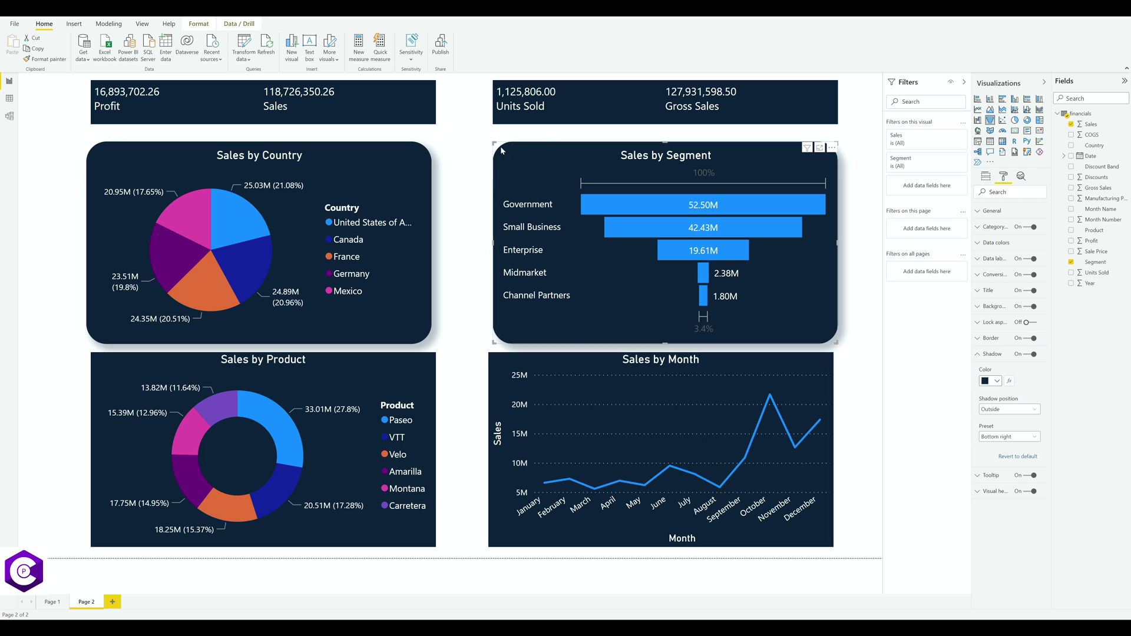
pyautogui.click(423, 365)
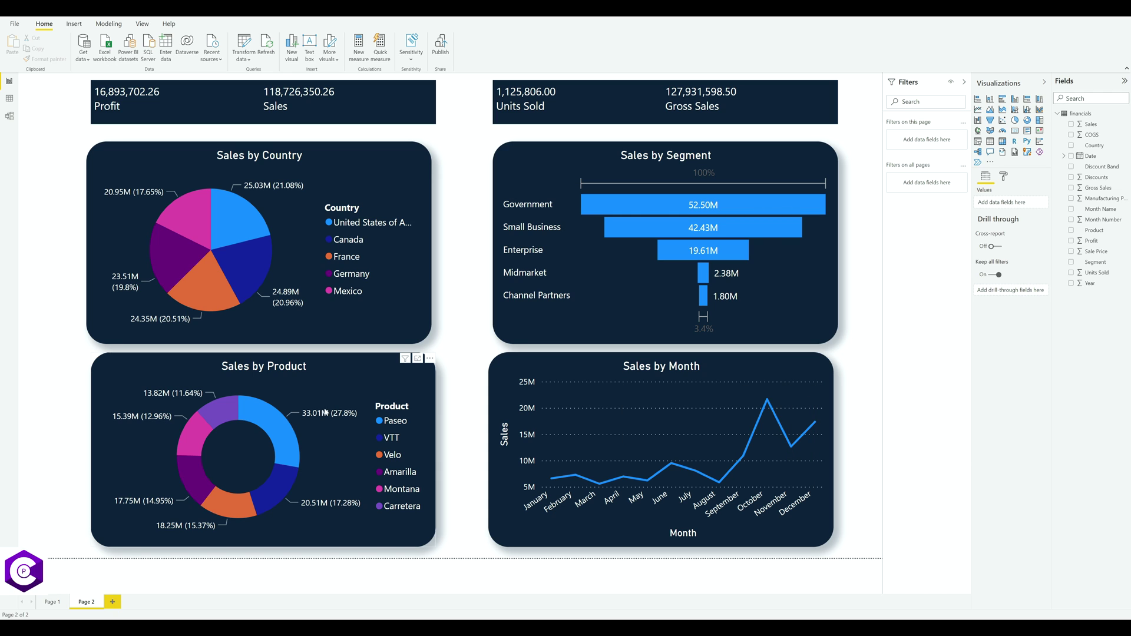
# Give the Profit and Sales card a navy 30 px rounded border and navy shadow.
pyautogui.click(367, 103)
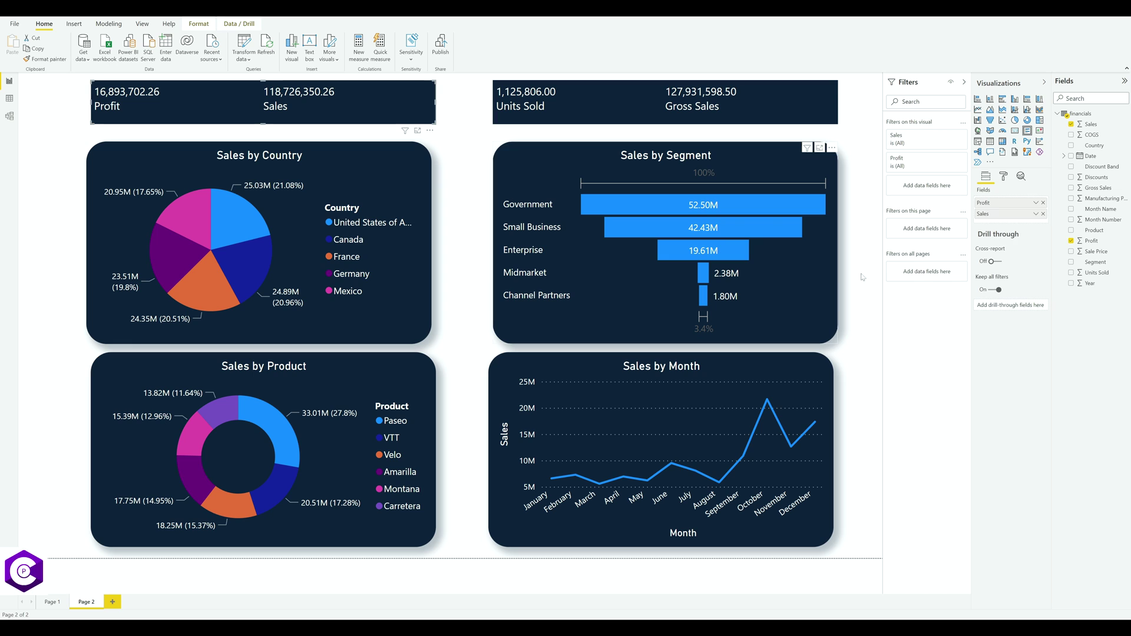
pyautogui.click(1003, 177)
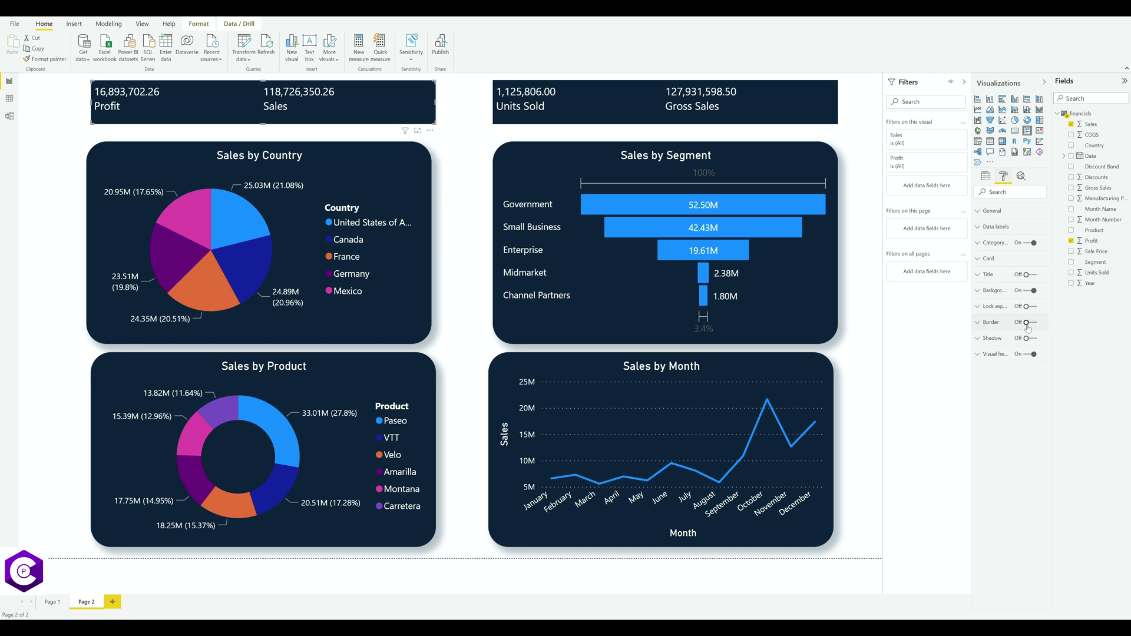
pyautogui.click(1027, 323)
pyautogui.click(1027, 338)
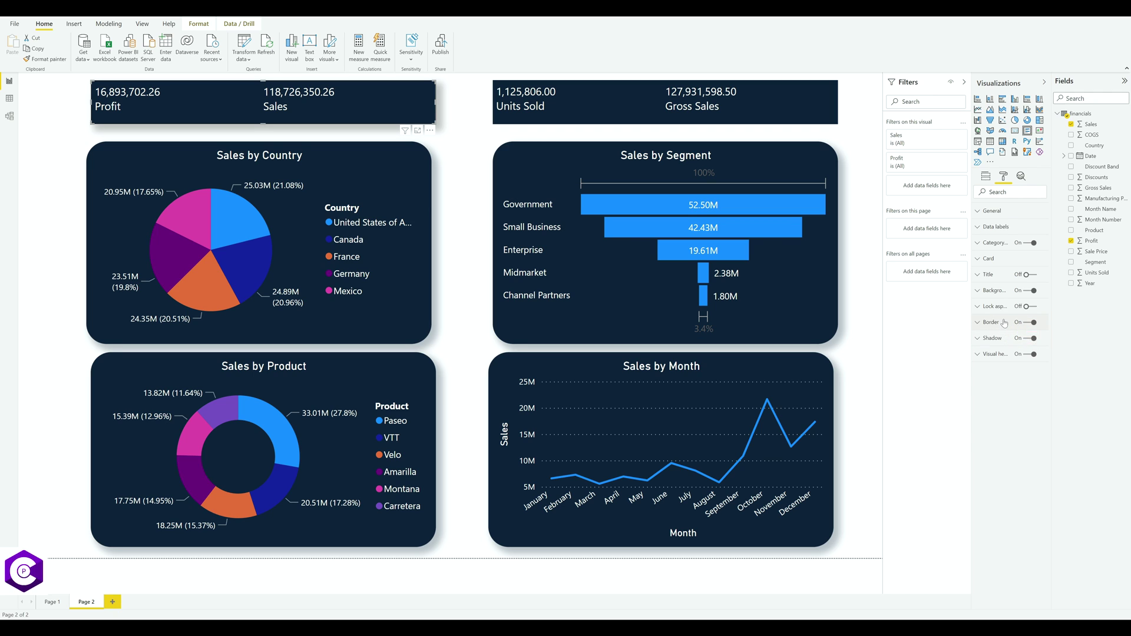
pyautogui.click(1004, 323)
pyautogui.click(995, 350)
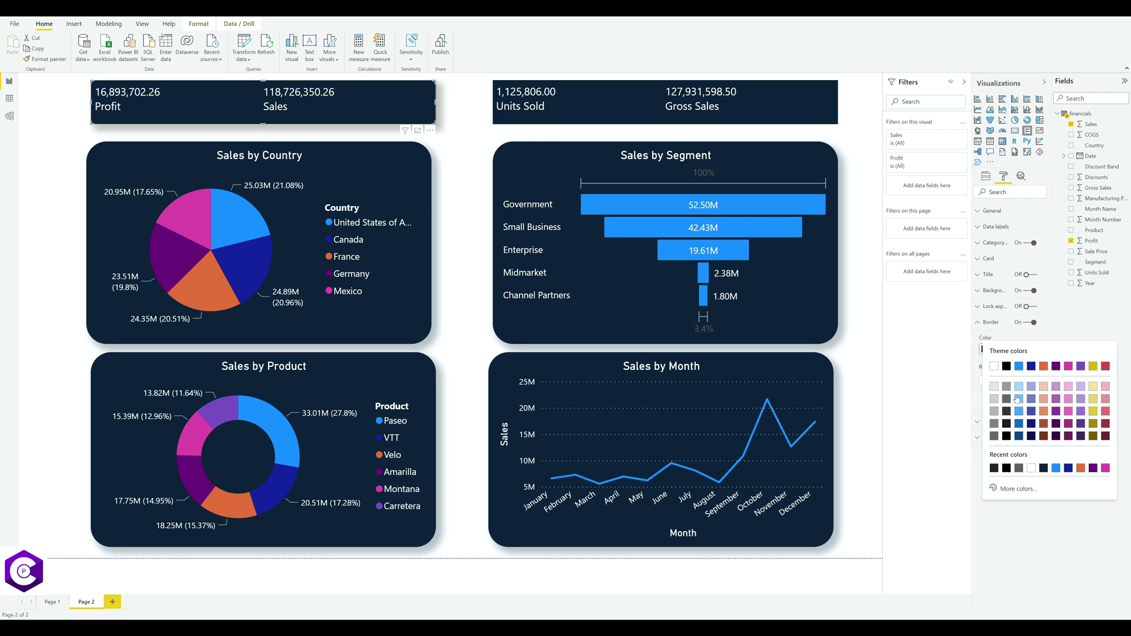
pyautogui.click(1043, 468)
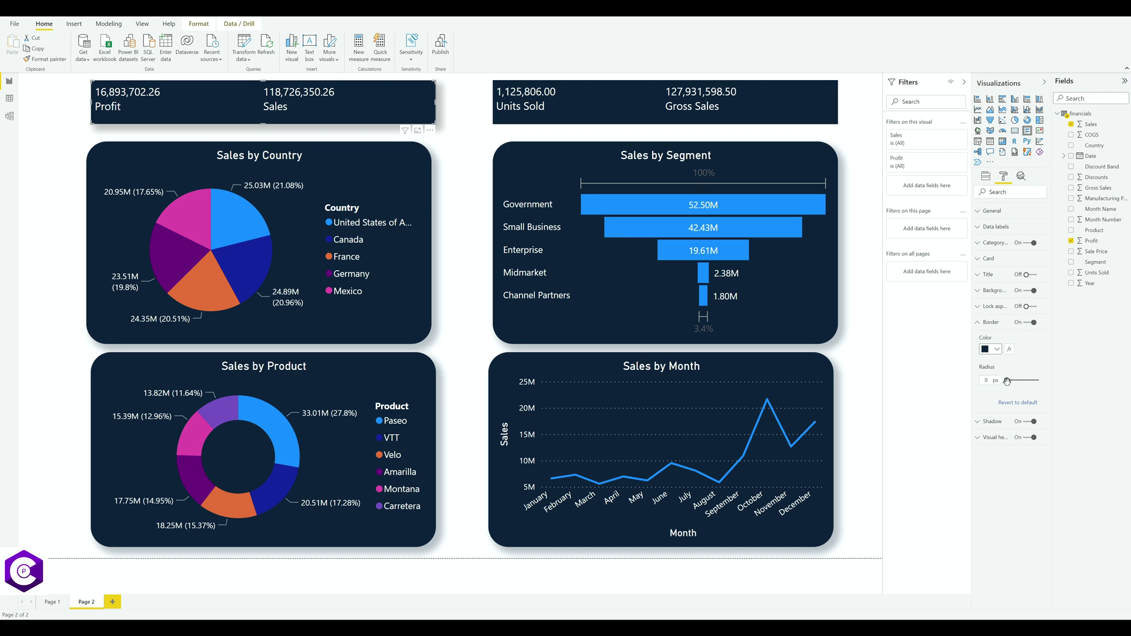
pyautogui.moveTo(1007, 382); pyautogui.dragTo(1038, 380)
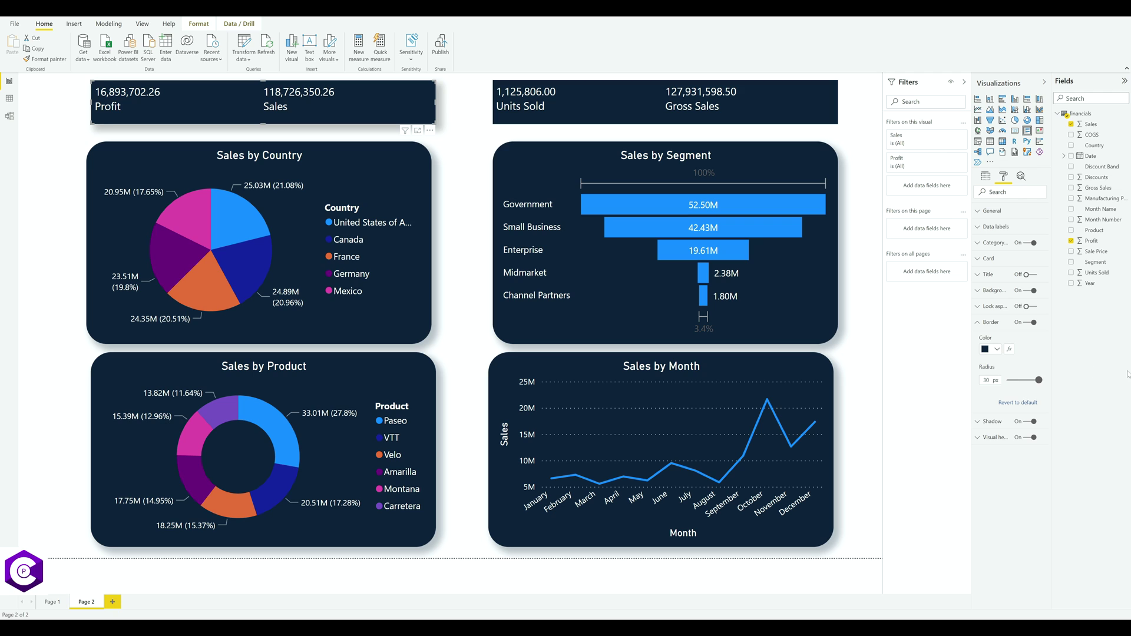
pyautogui.click(999, 423)
pyautogui.click(997, 449)
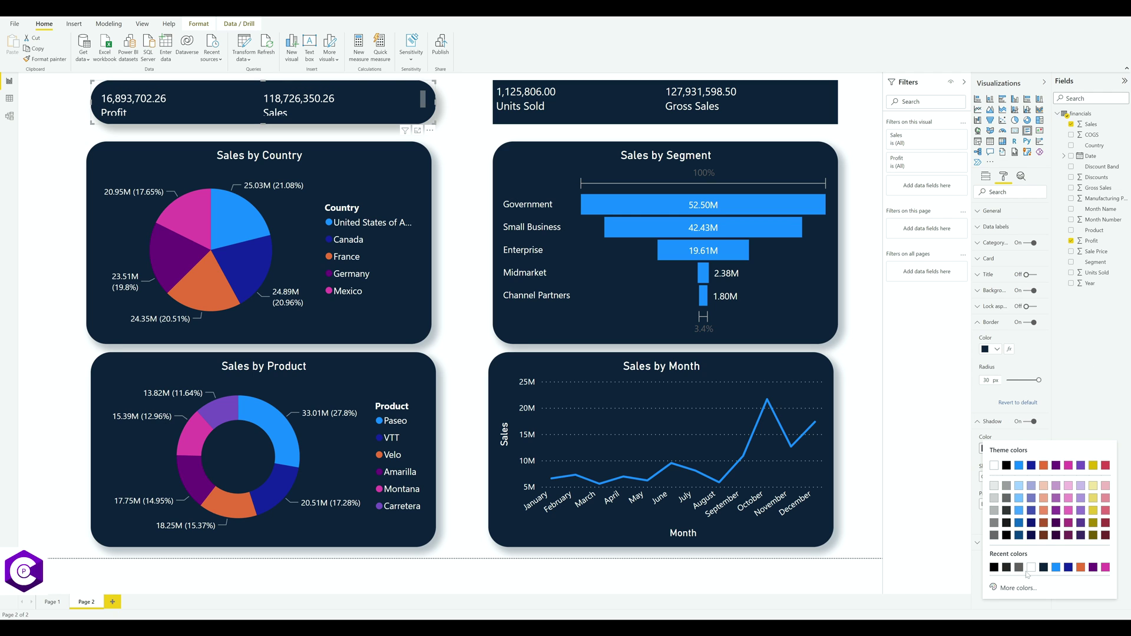
pyautogui.click(1044, 567)
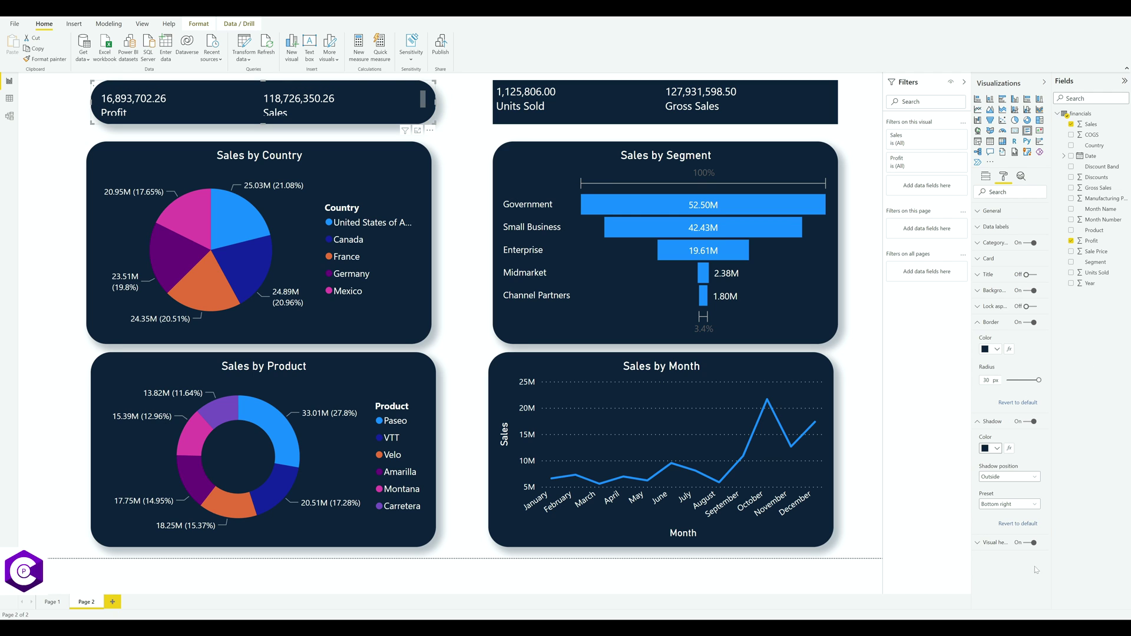
# Give the Units Sold and Gross Sales card a navy border and navy shadow.
pyautogui.click(595, 100)
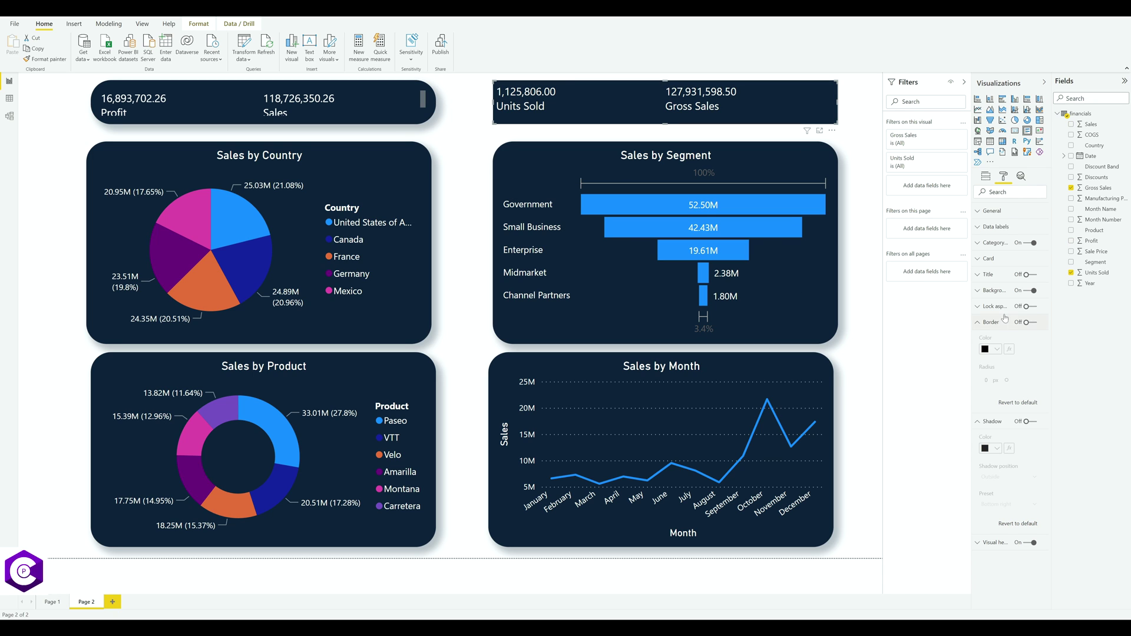
pyautogui.click(1035, 422)
pyautogui.click(1031, 323)
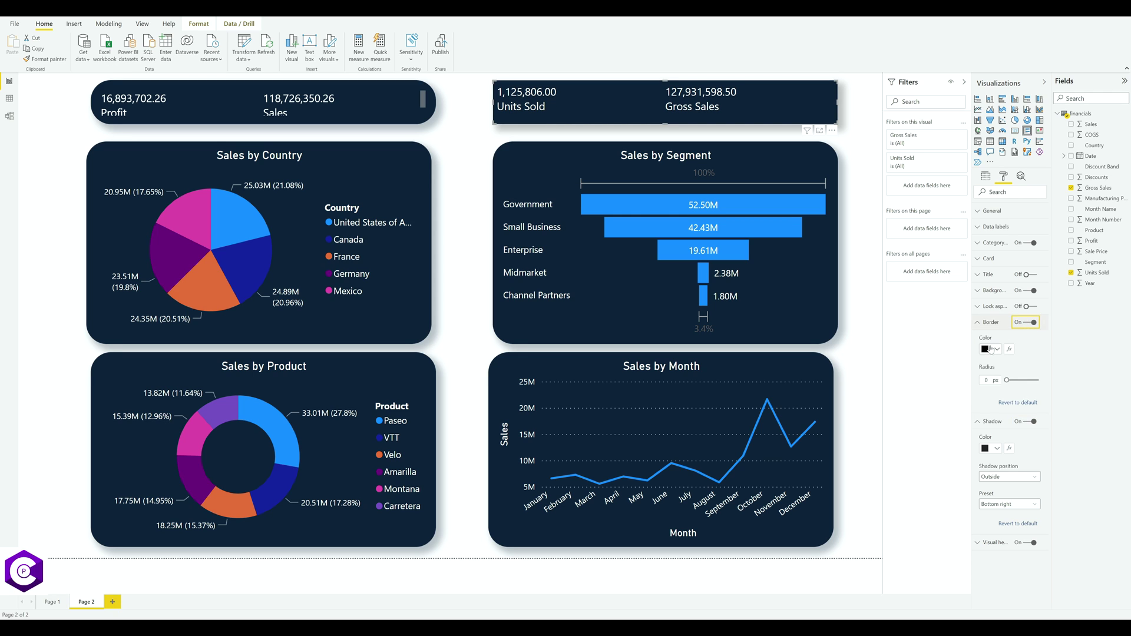
pyautogui.click(995, 349)
pyautogui.click(1043, 469)
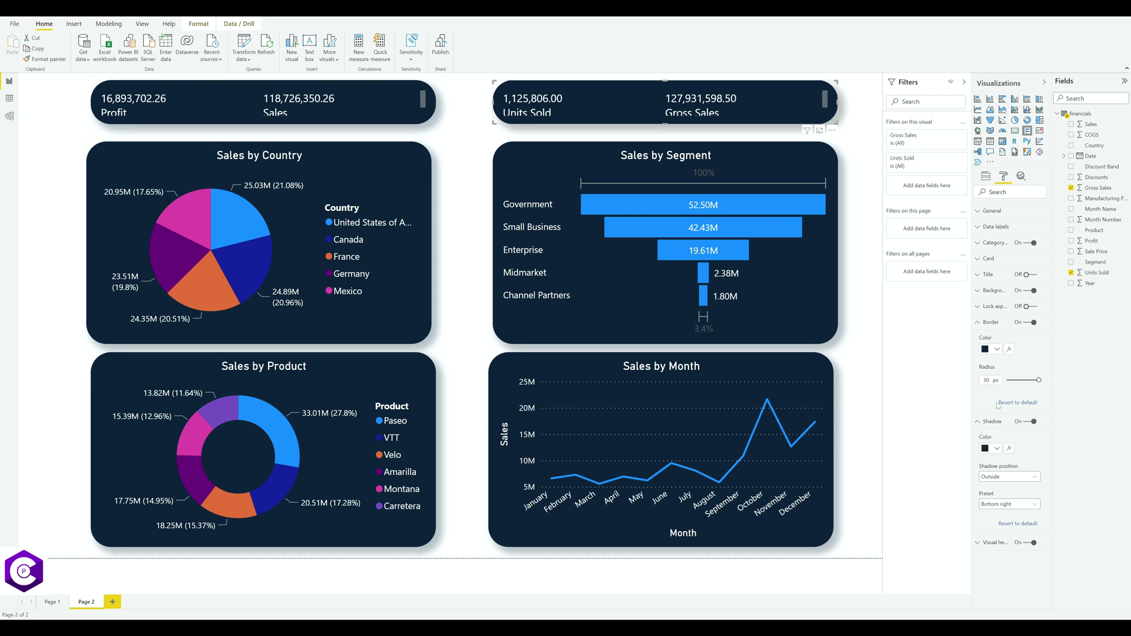
pyautogui.click(997, 448)
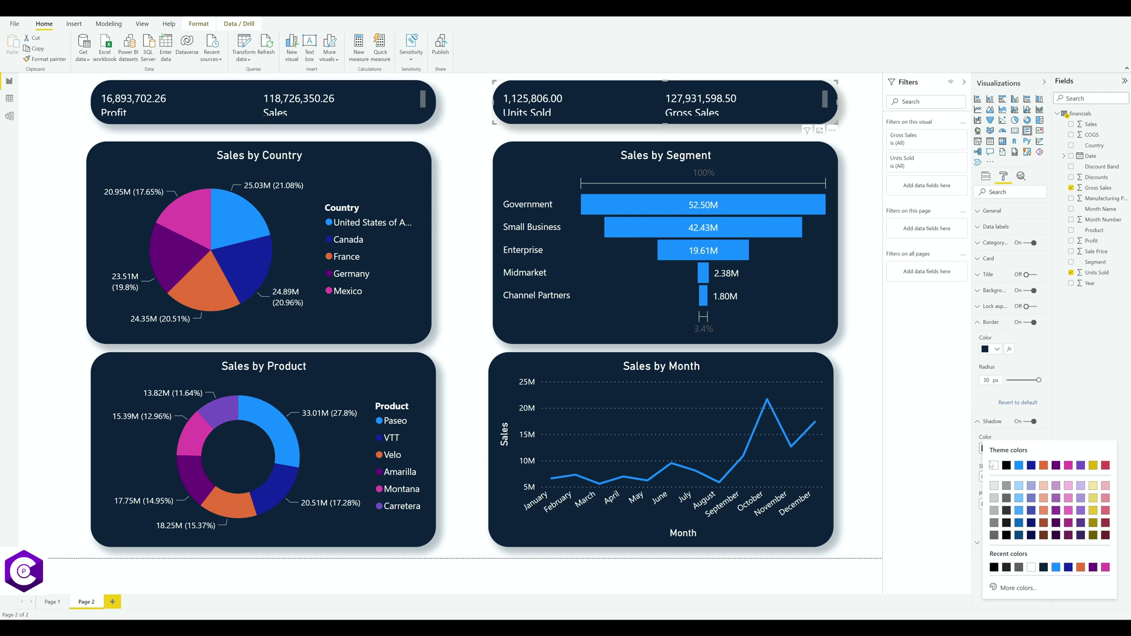
pyautogui.click(1043, 568)
pyautogui.click(862, 452)
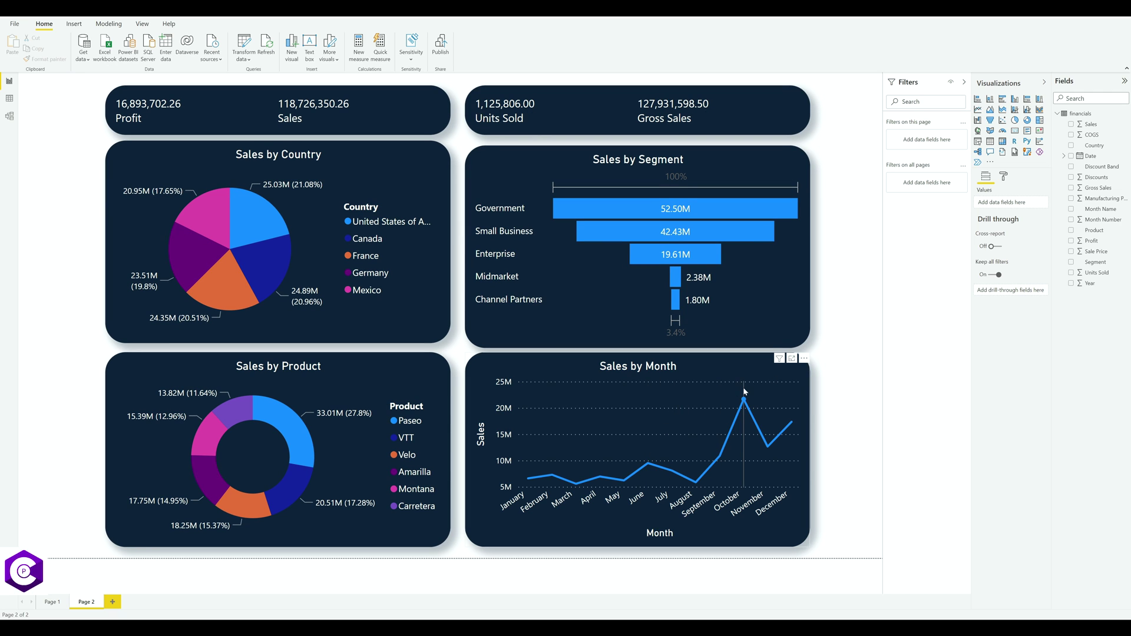
# Select the Sales by Month line chart.
pyautogui.click(740, 364)
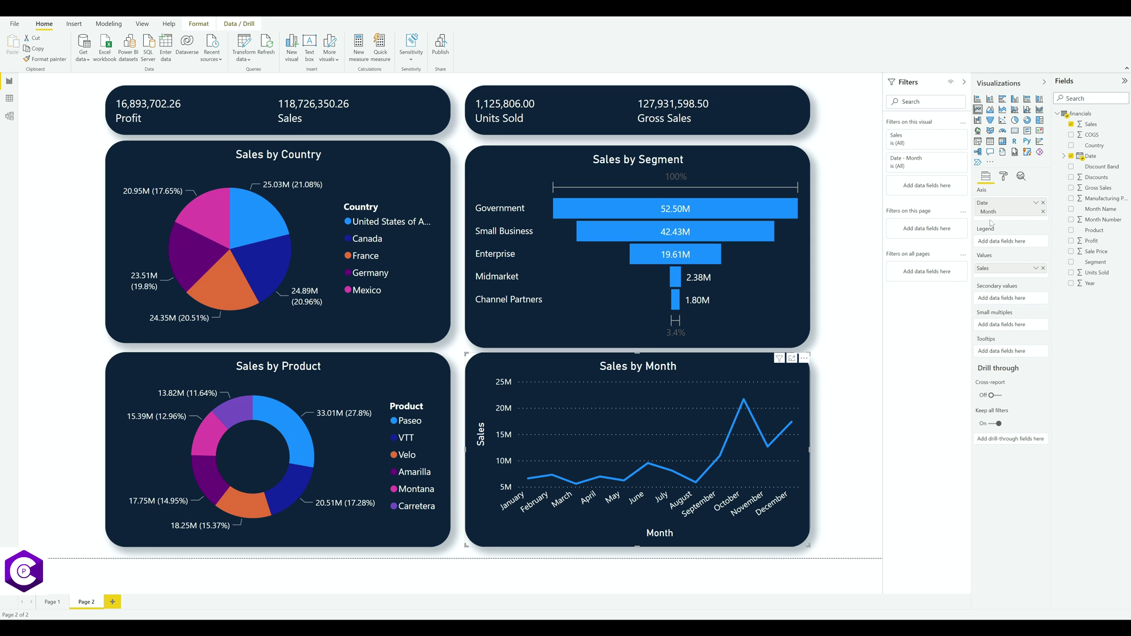
# Turn on white data labels for each monthly point on Sales by Month.
pyautogui.click(1005, 177)
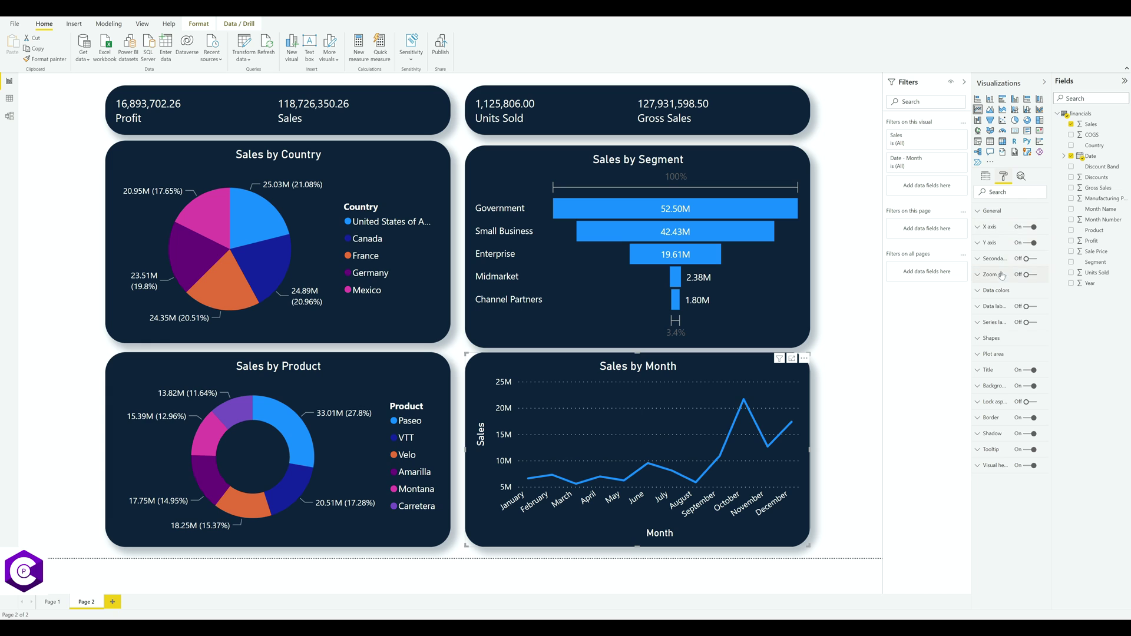
pyautogui.click(1032, 307)
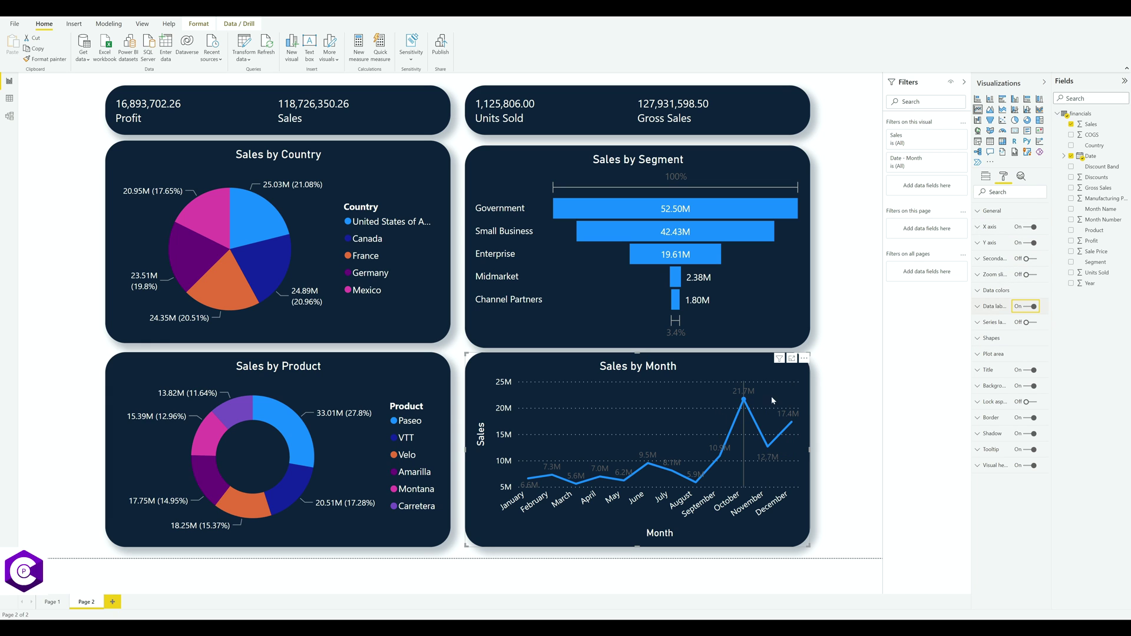
pyautogui.click(995, 307)
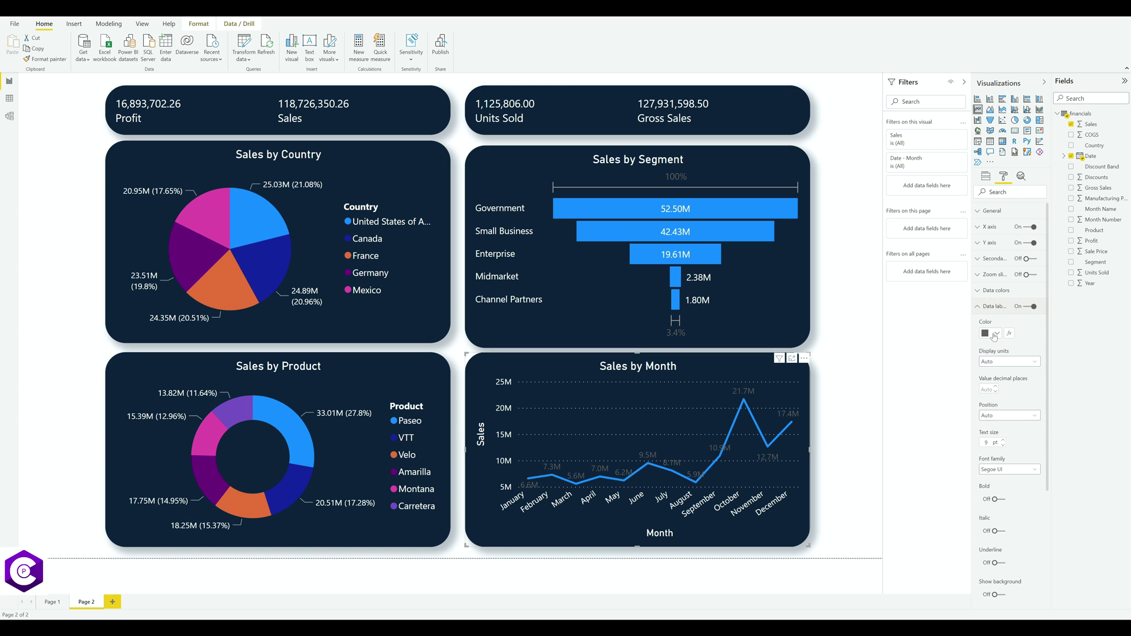
pyautogui.click(993, 334)
pyautogui.click(994, 350)
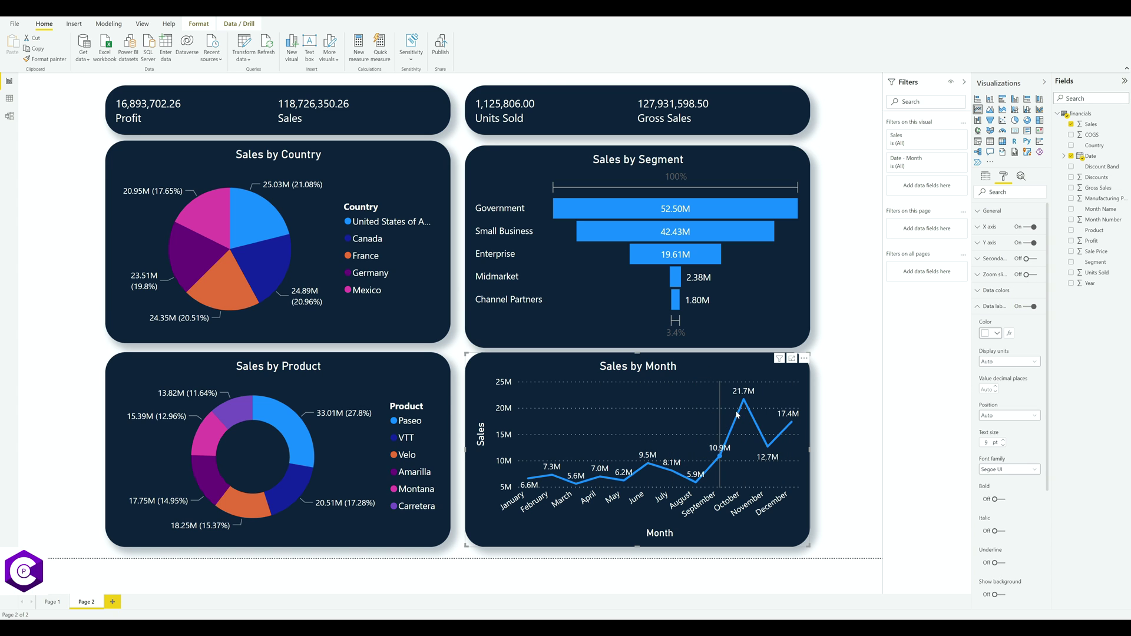
pyautogui.click(829, 235)
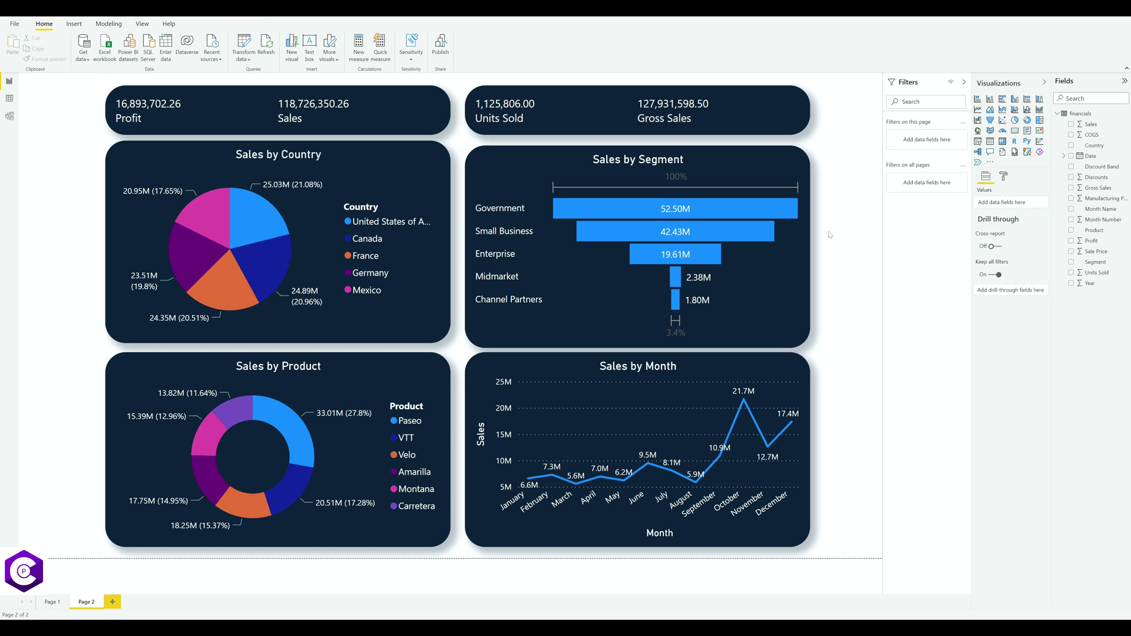